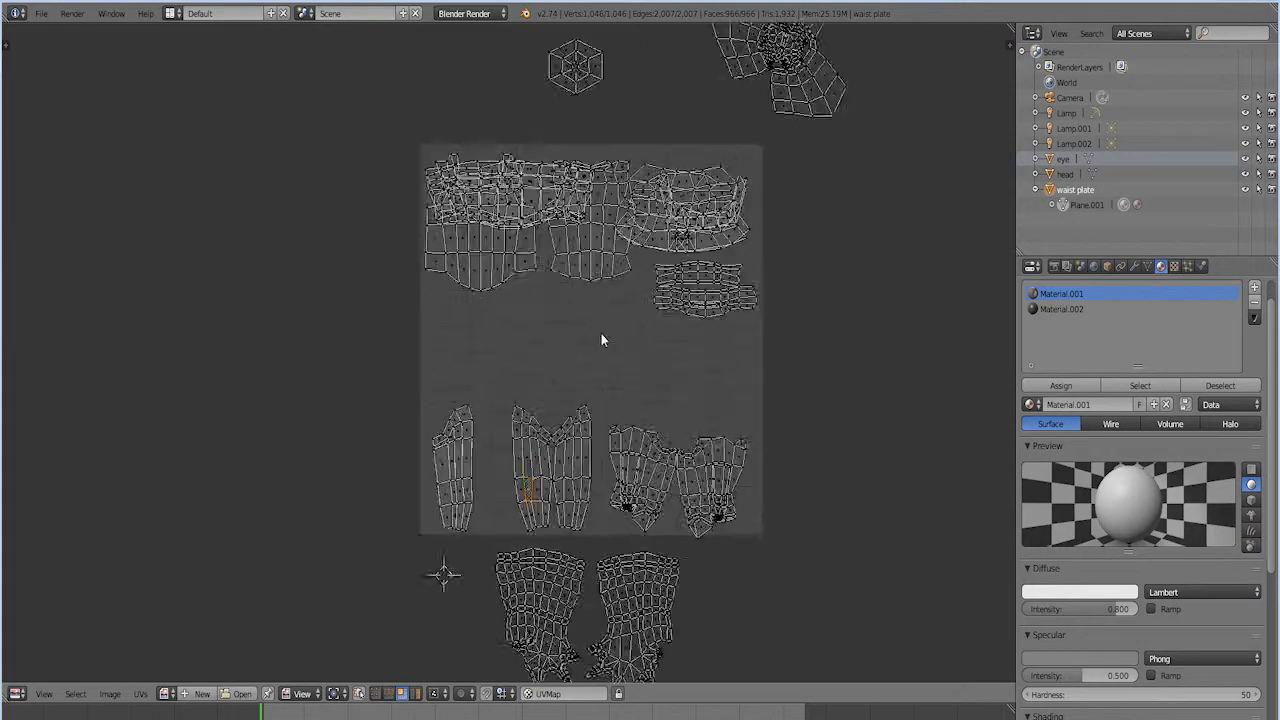
Switch the UV selection mode to Island for the waist plate's UV layout
middle_drag(611, 326, 580, 408)
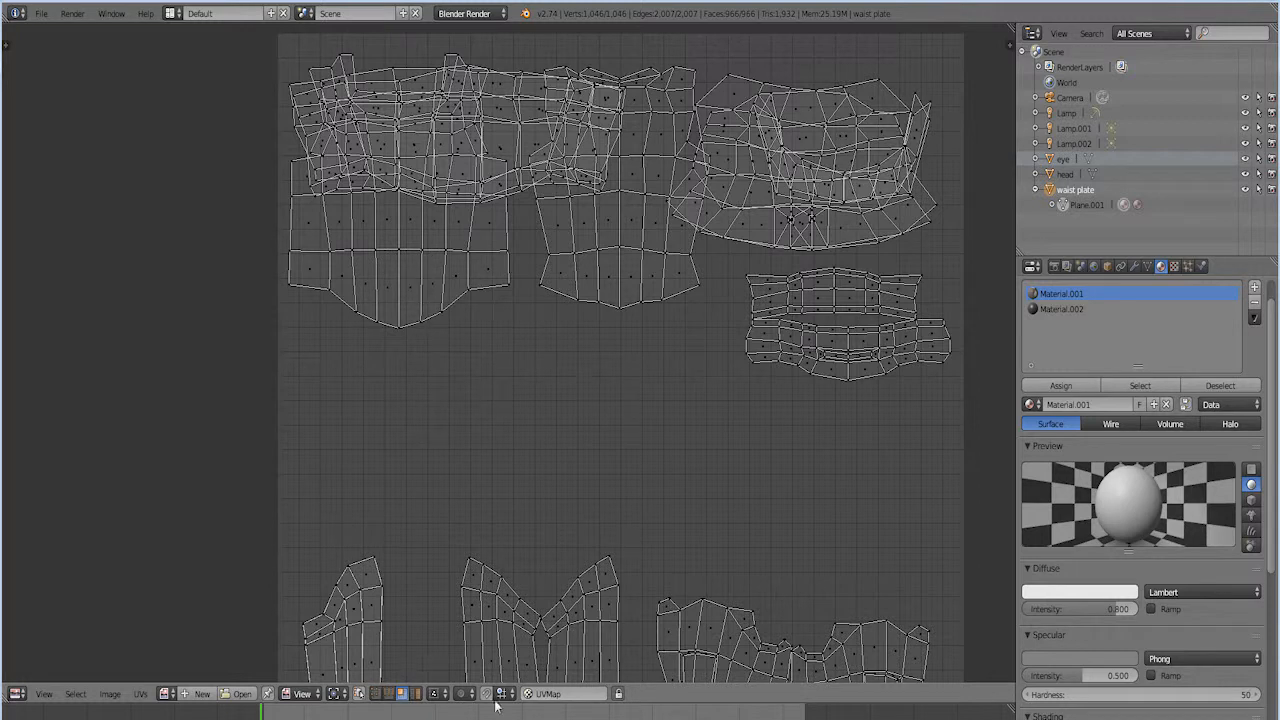
click(389, 693)
click(401, 693)
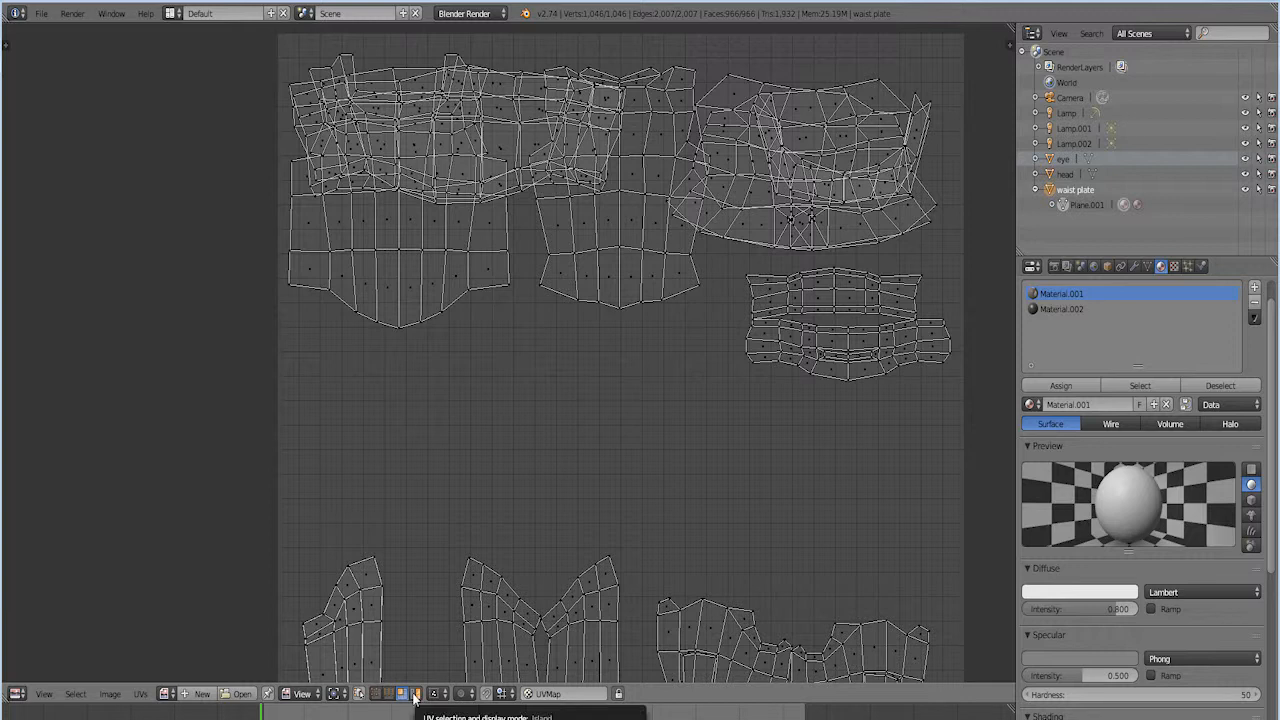
click(414, 694)
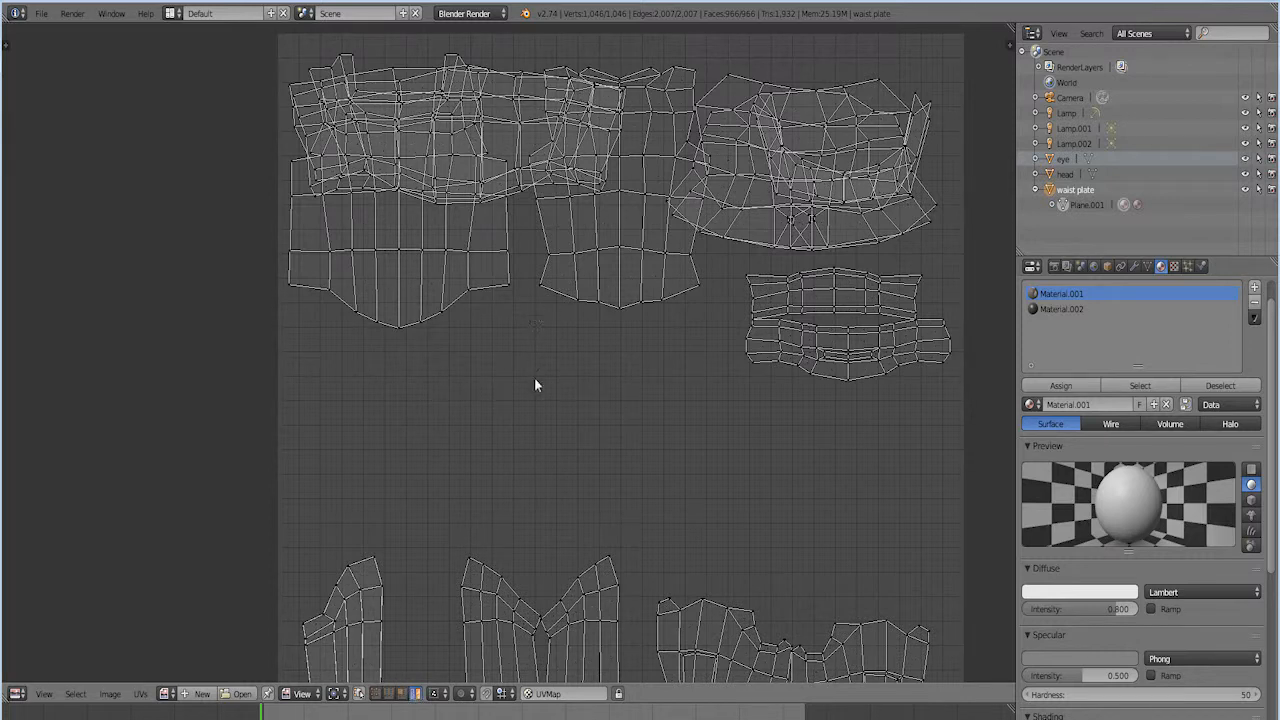
Select the large torso island with shoulder straps and move it outside the UV square, into the empty area on its left
right_click(599, 277)
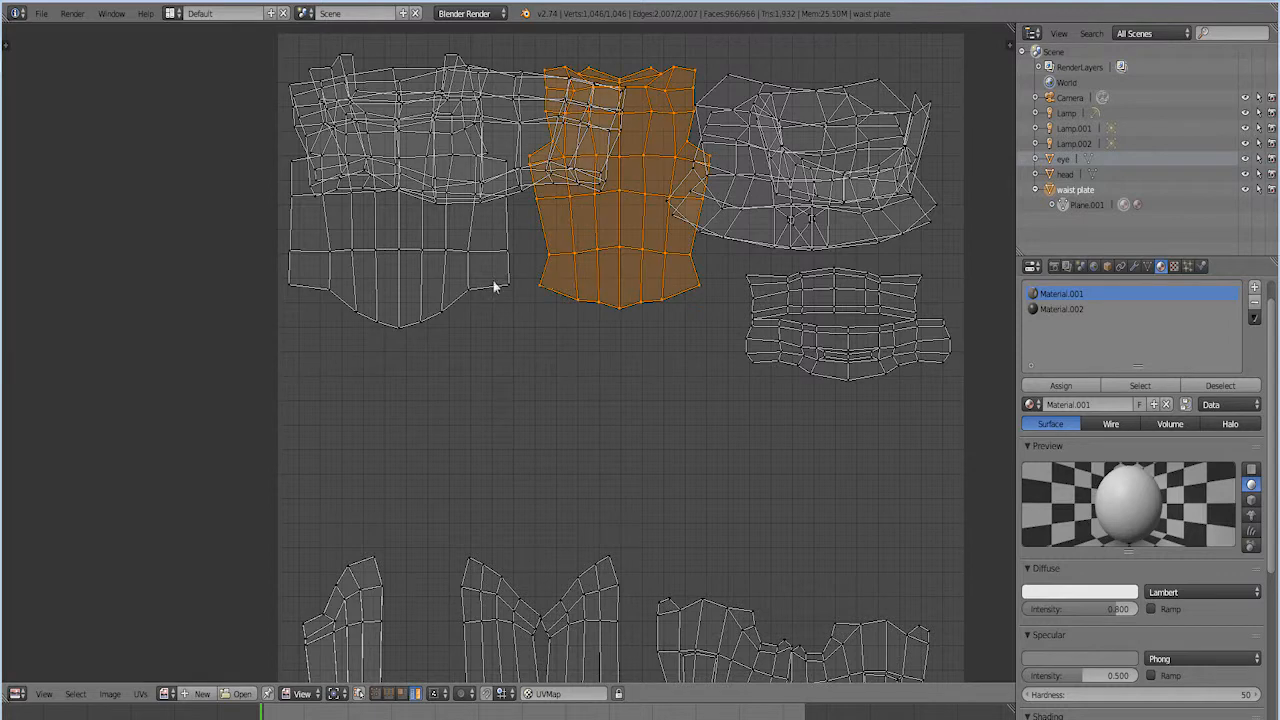
right_click(422, 290)
right_click(820, 357)
right_click(813, 307)
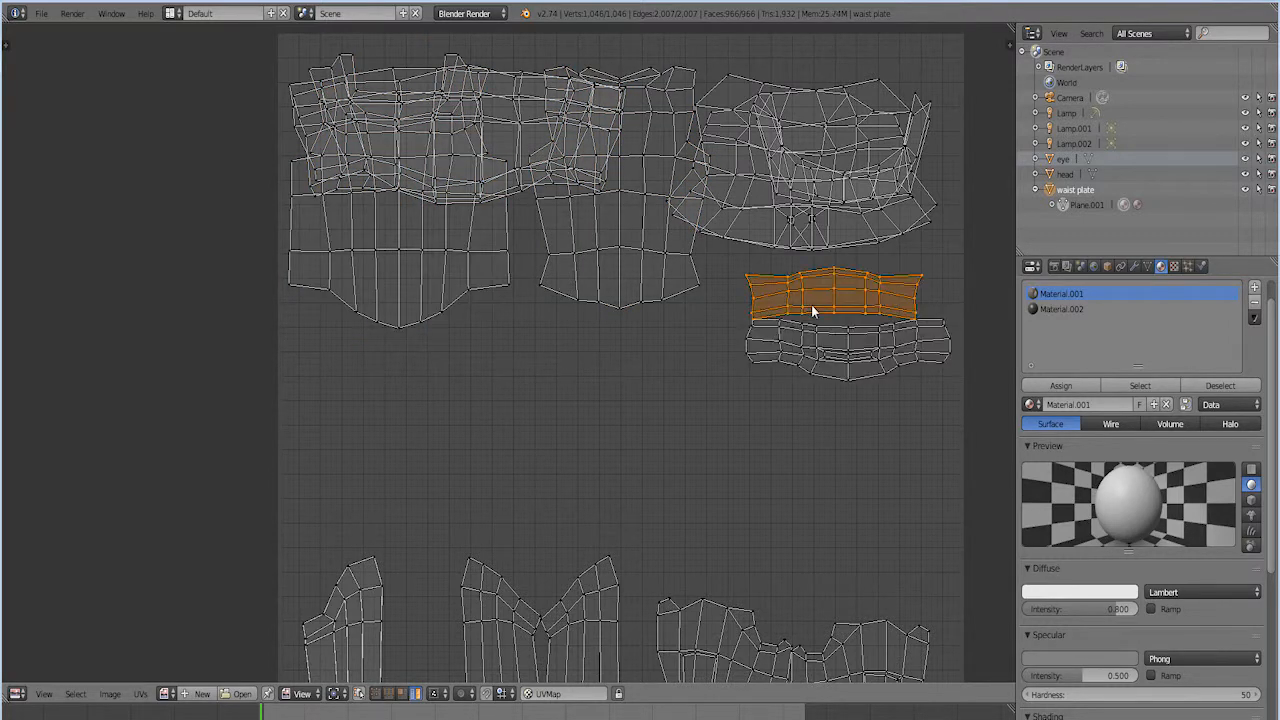
right_click(810, 138)
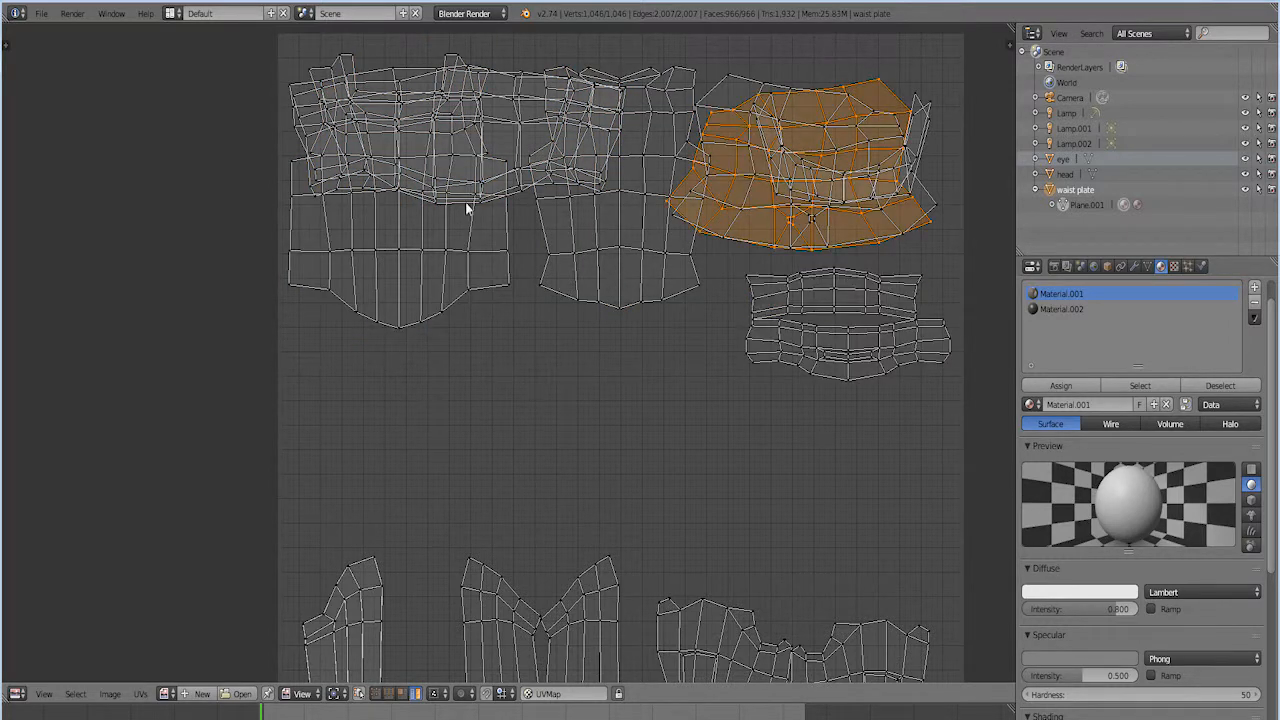
right_click(473, 131)
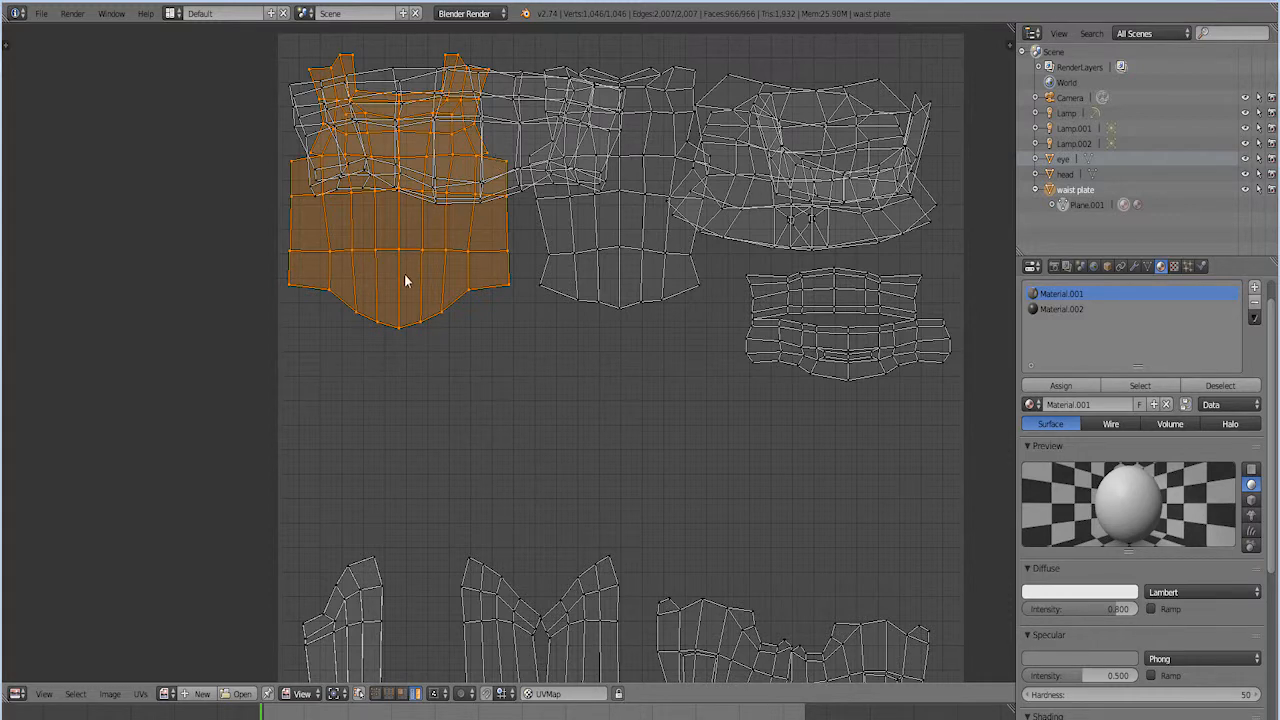
key(g)
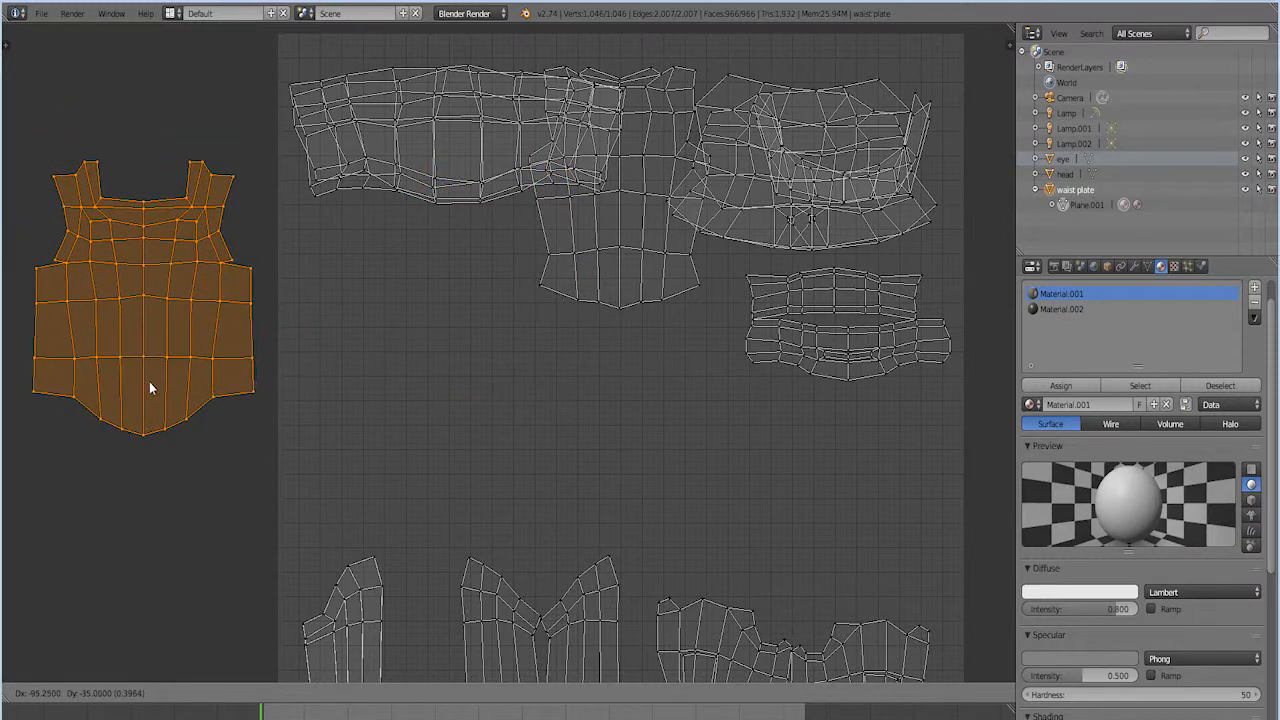
click(149, 382)
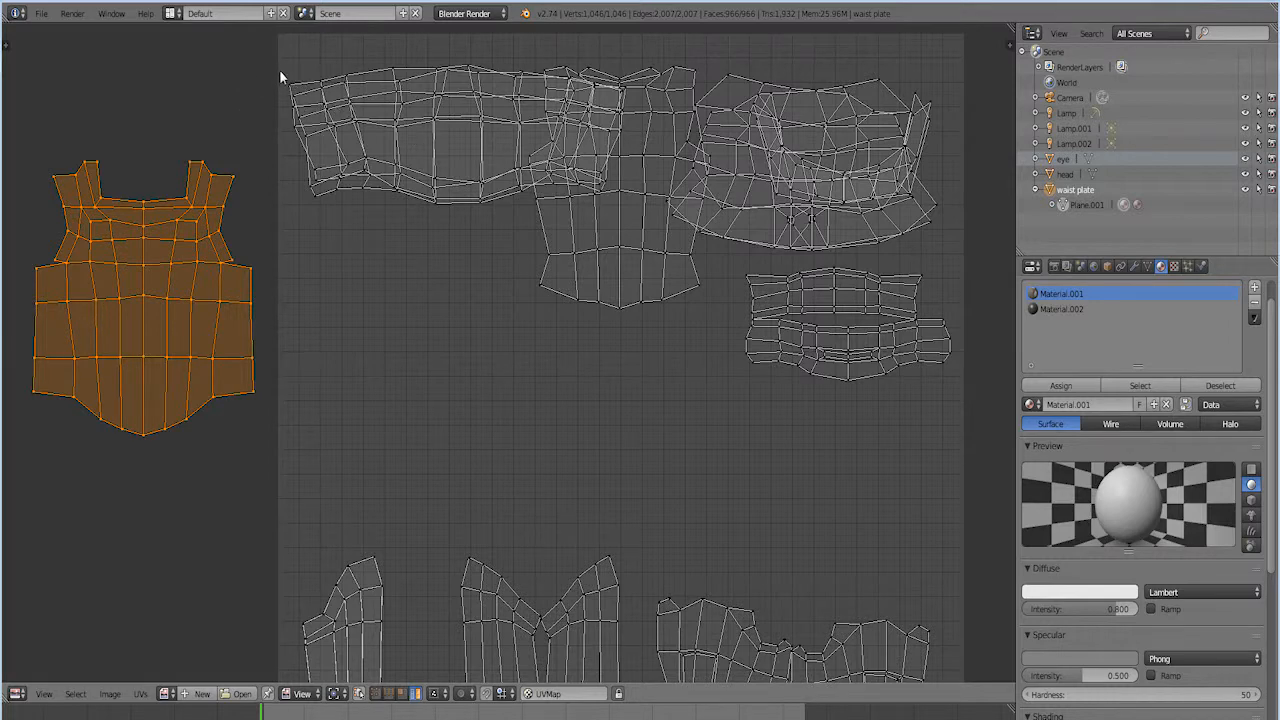
Move one of the two stacked wide band islands straight down into the empty middle of the UV square
right_click(373, 122)
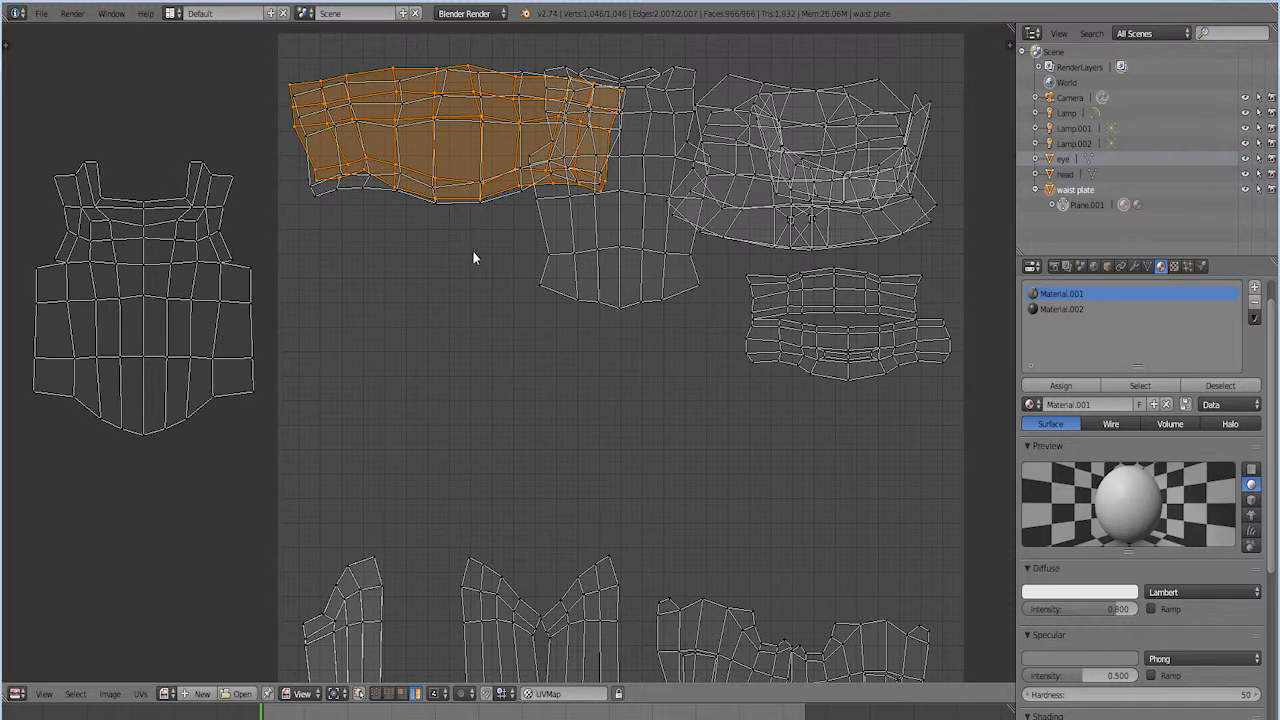
key(g)
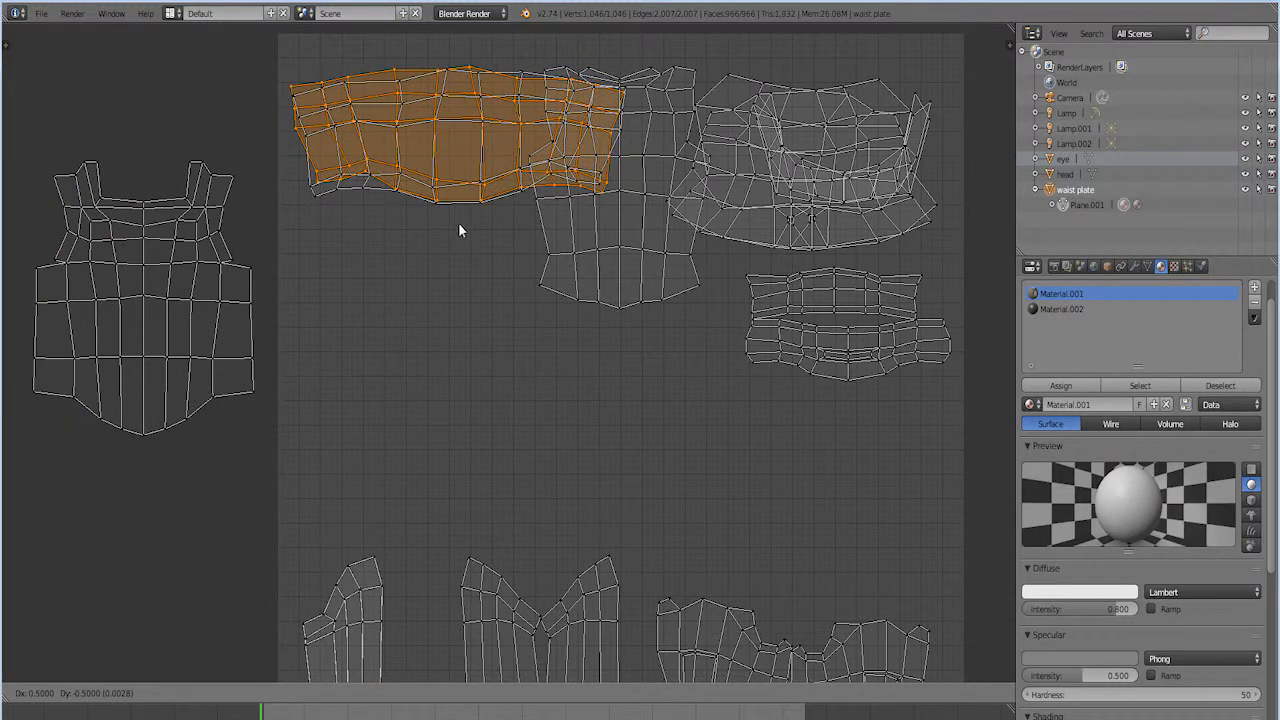
click(463, 467)
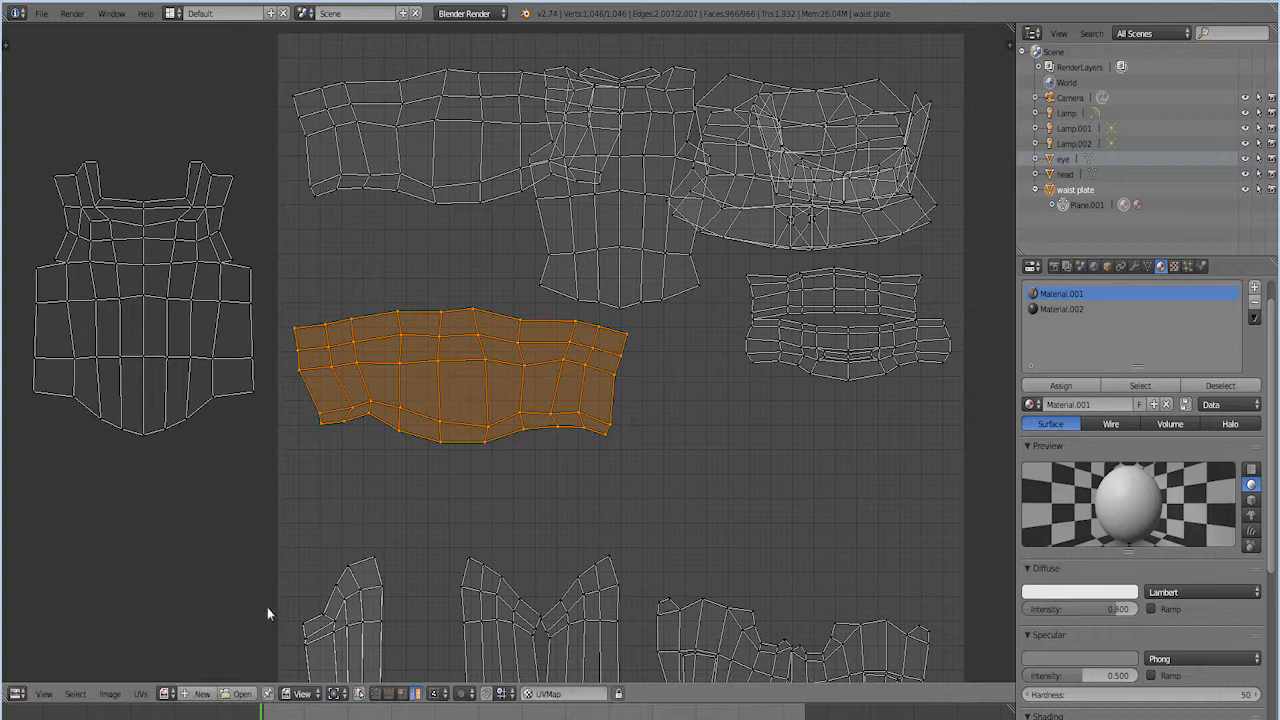
Mirror the separated band island along the X axis and move it back exactly over its matching twin
click(140, 694)
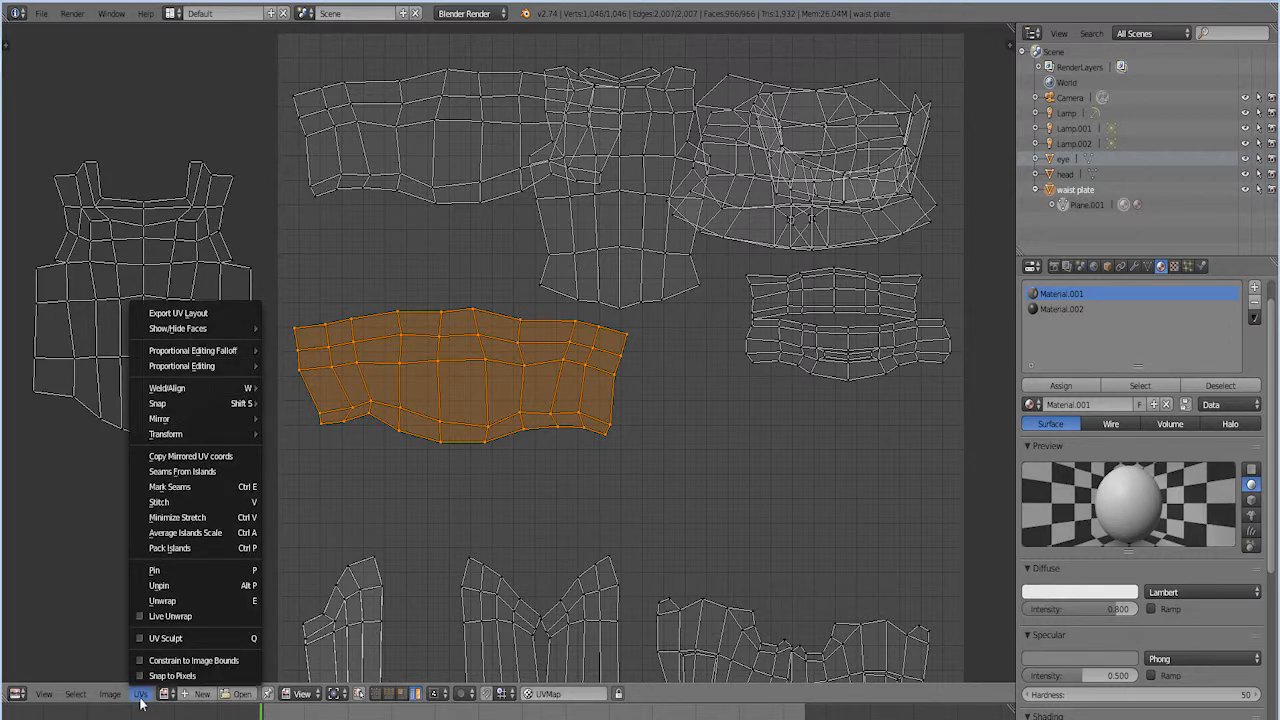
mouse_move(164, 427)
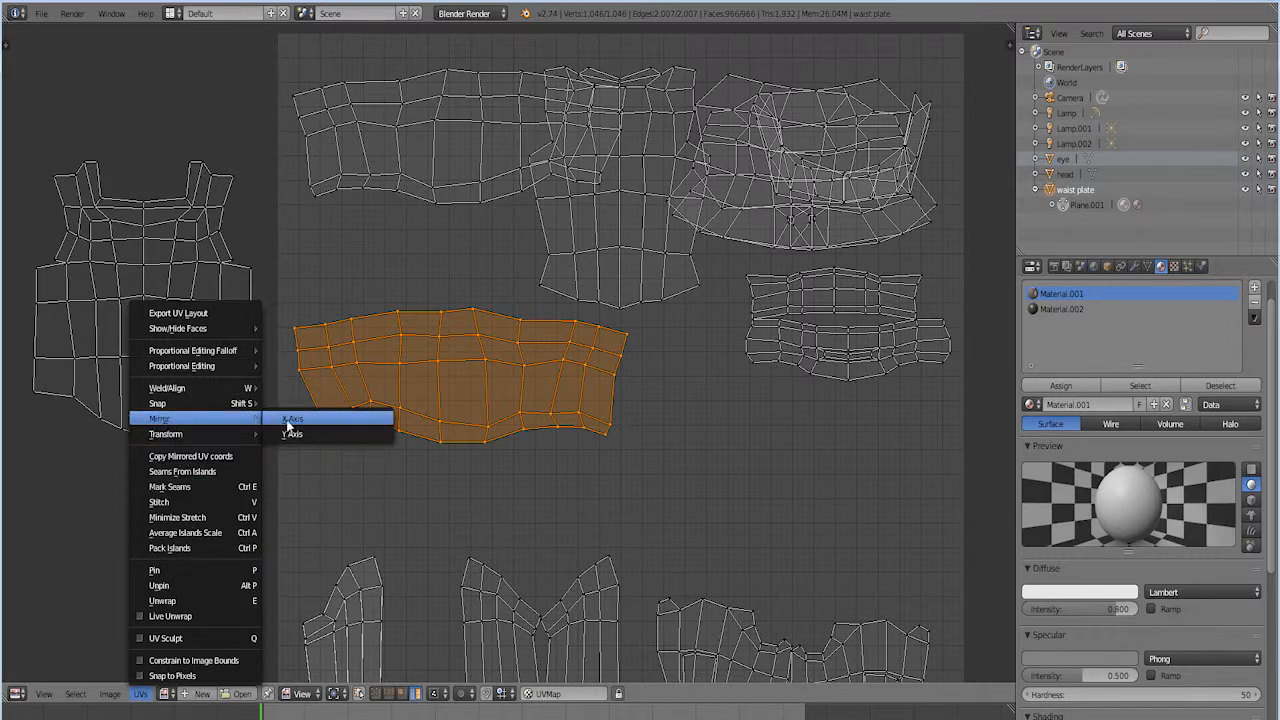
click(291, 421)
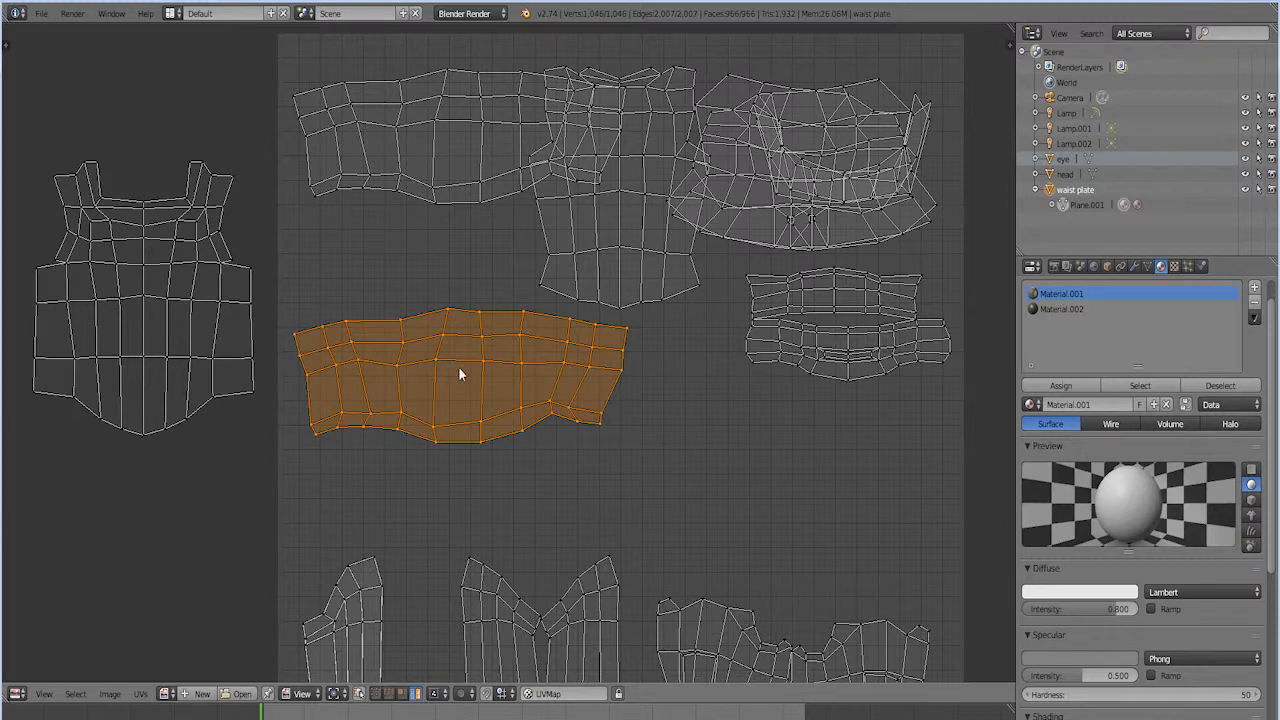
key(g)
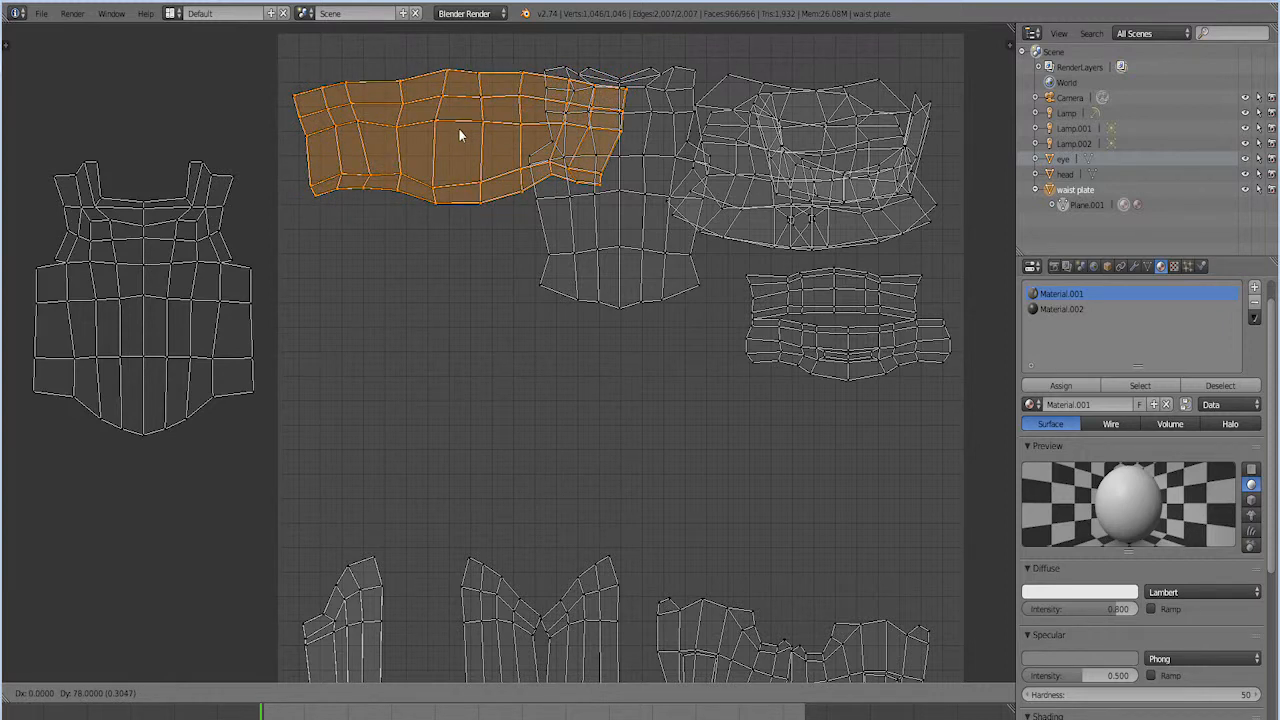
click(458, 129)
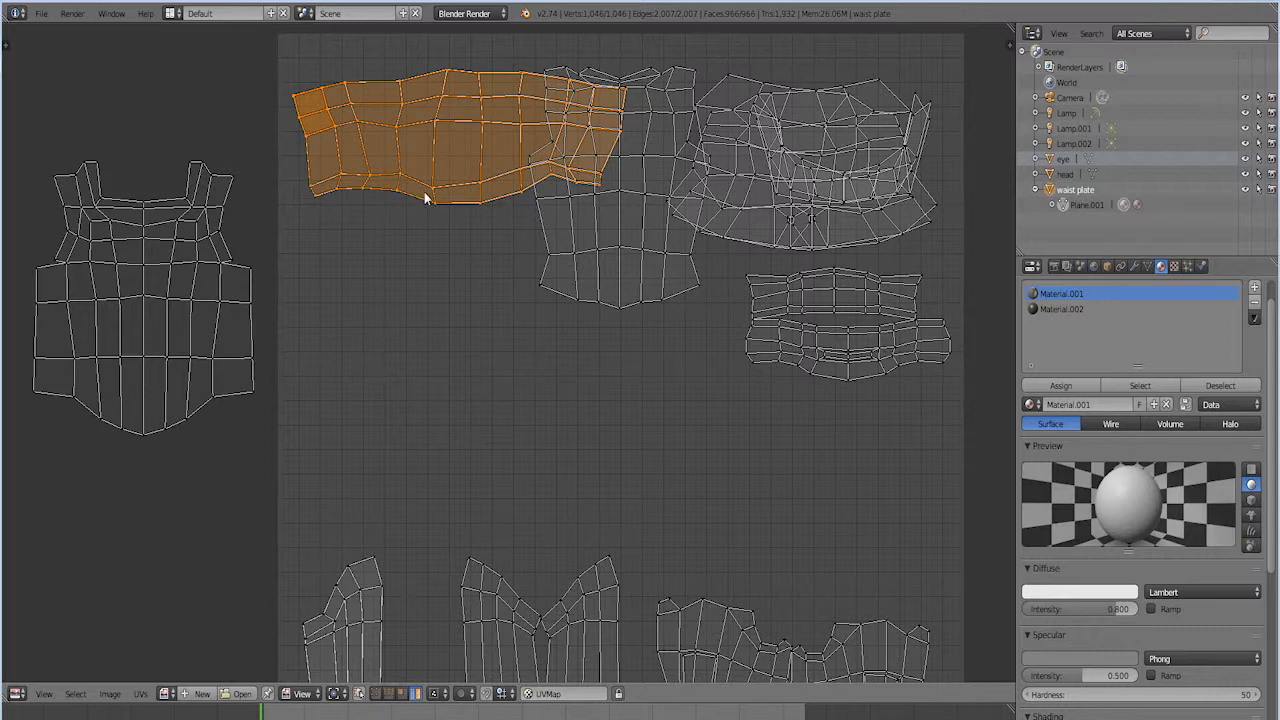
key(g)
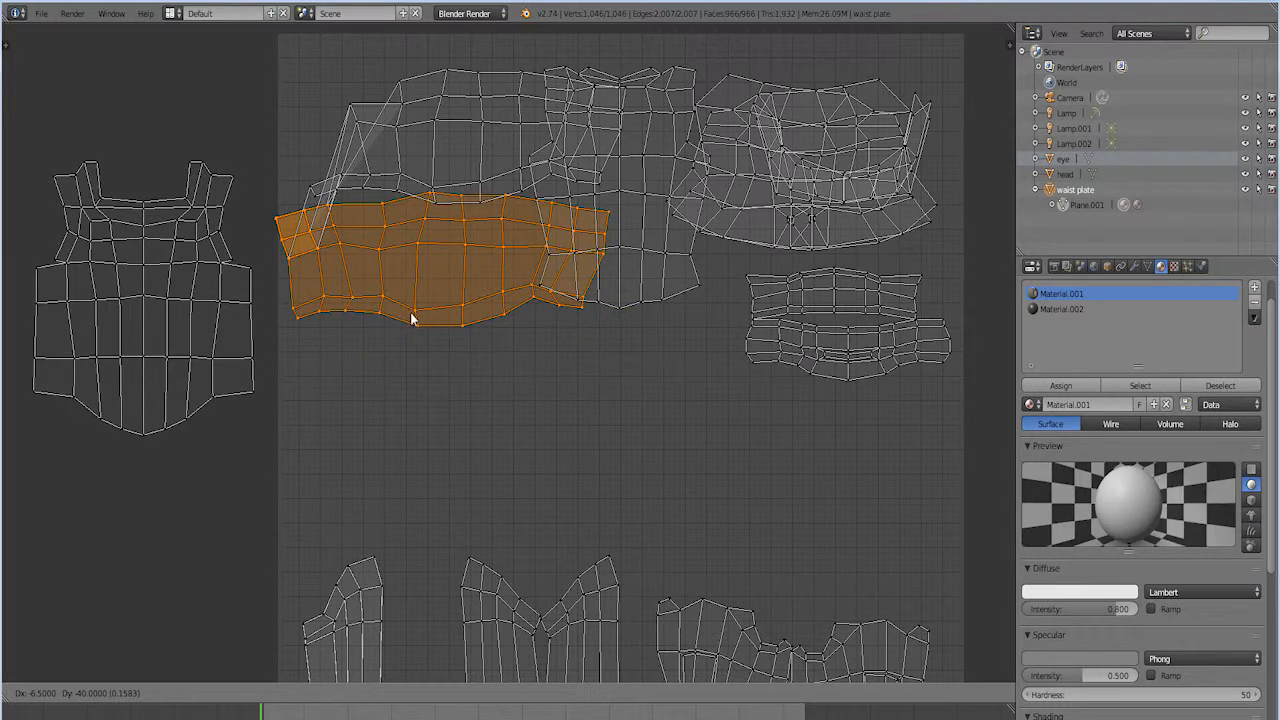
right_click(410, 313)
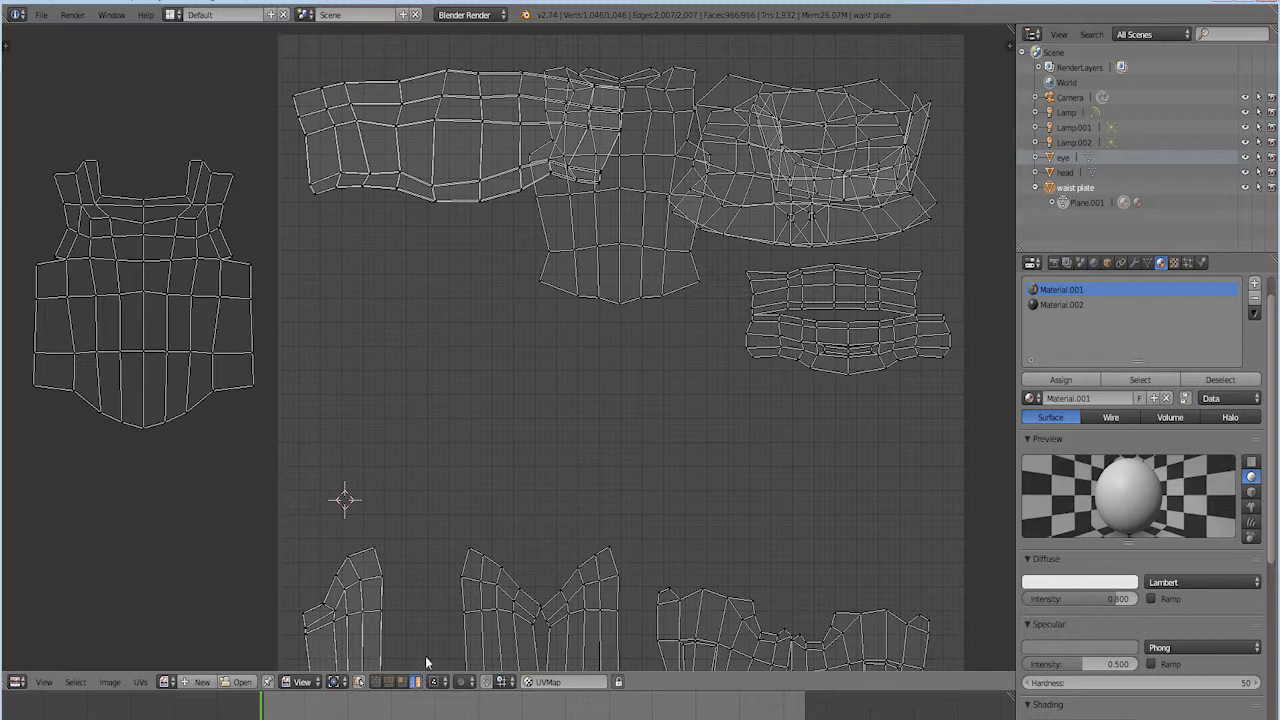
Box-select part of both stacked band islands, grow the selection to cover them fully, and move them outside the UV square above the torso island
key(b)
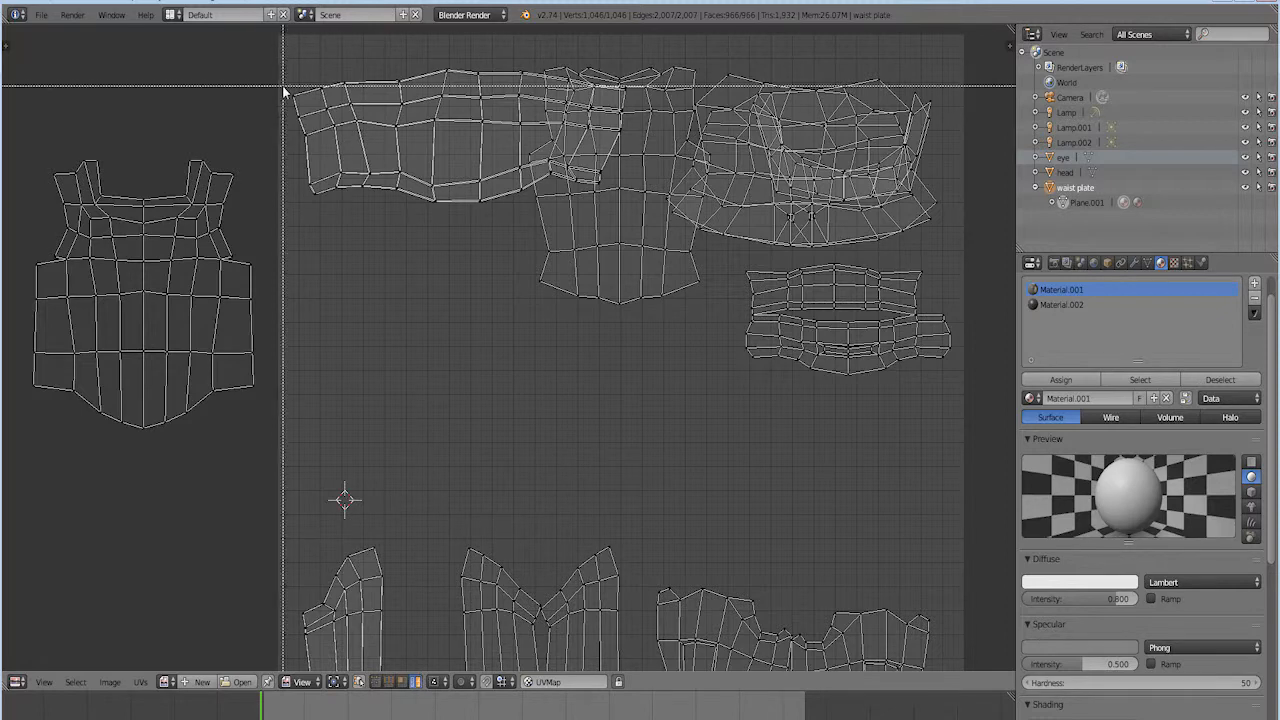
drag(282, 64, 472, 229)
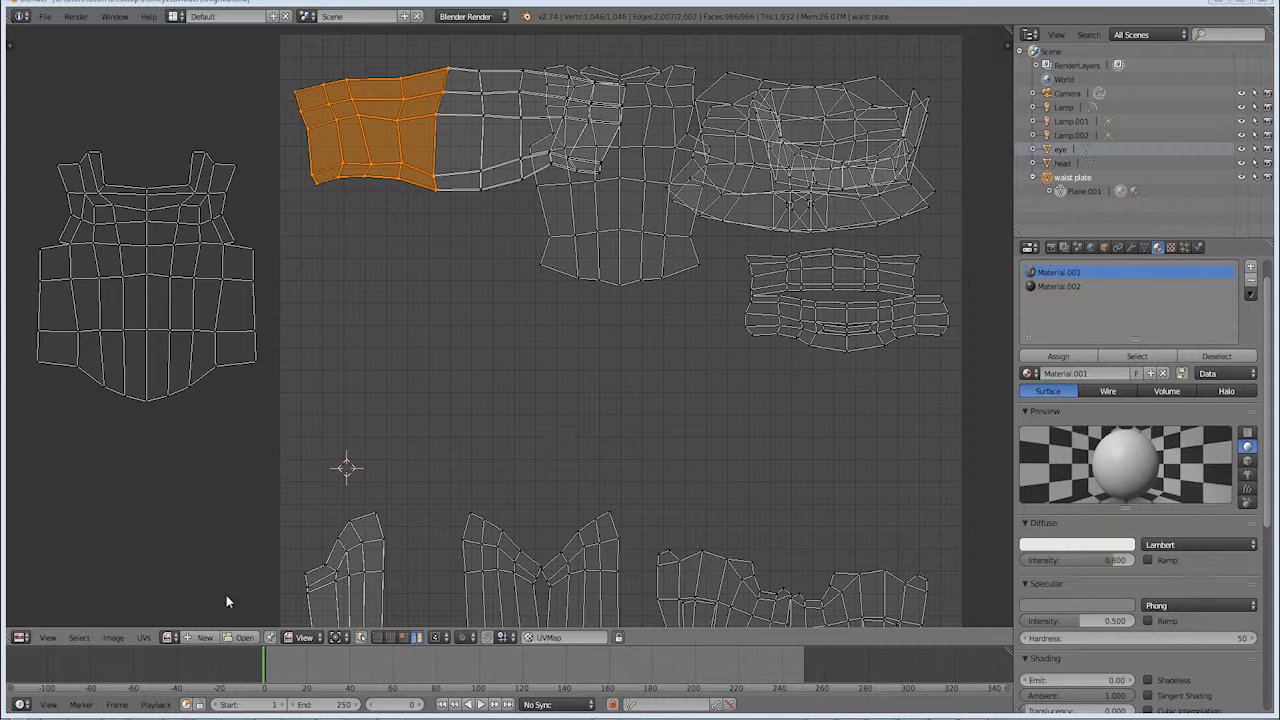
click(78, 638)
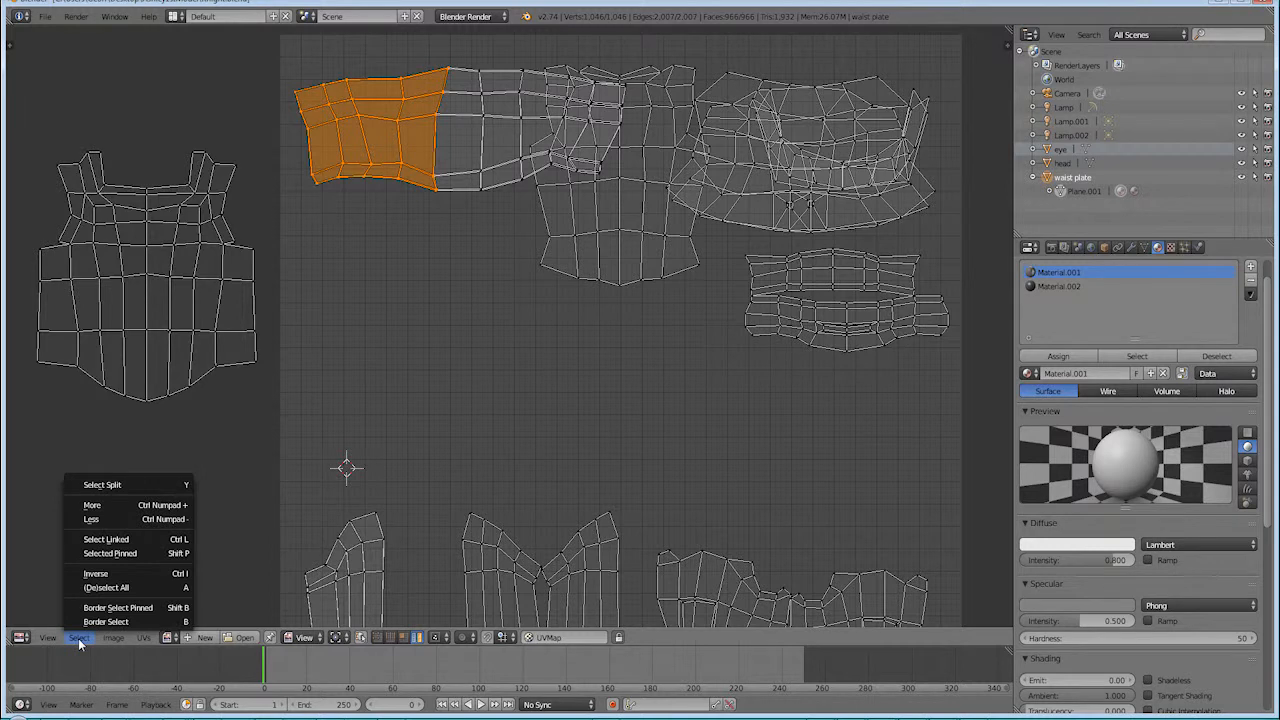
click(88, 507)
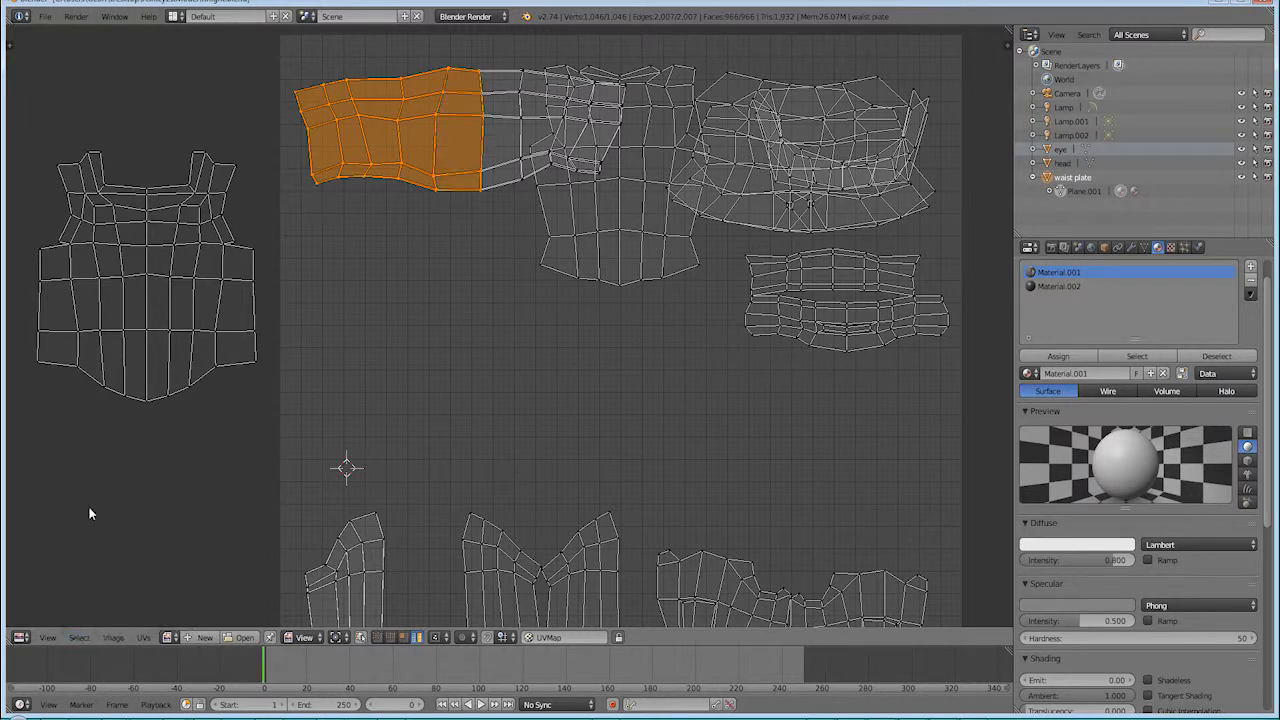
click(81, 641)
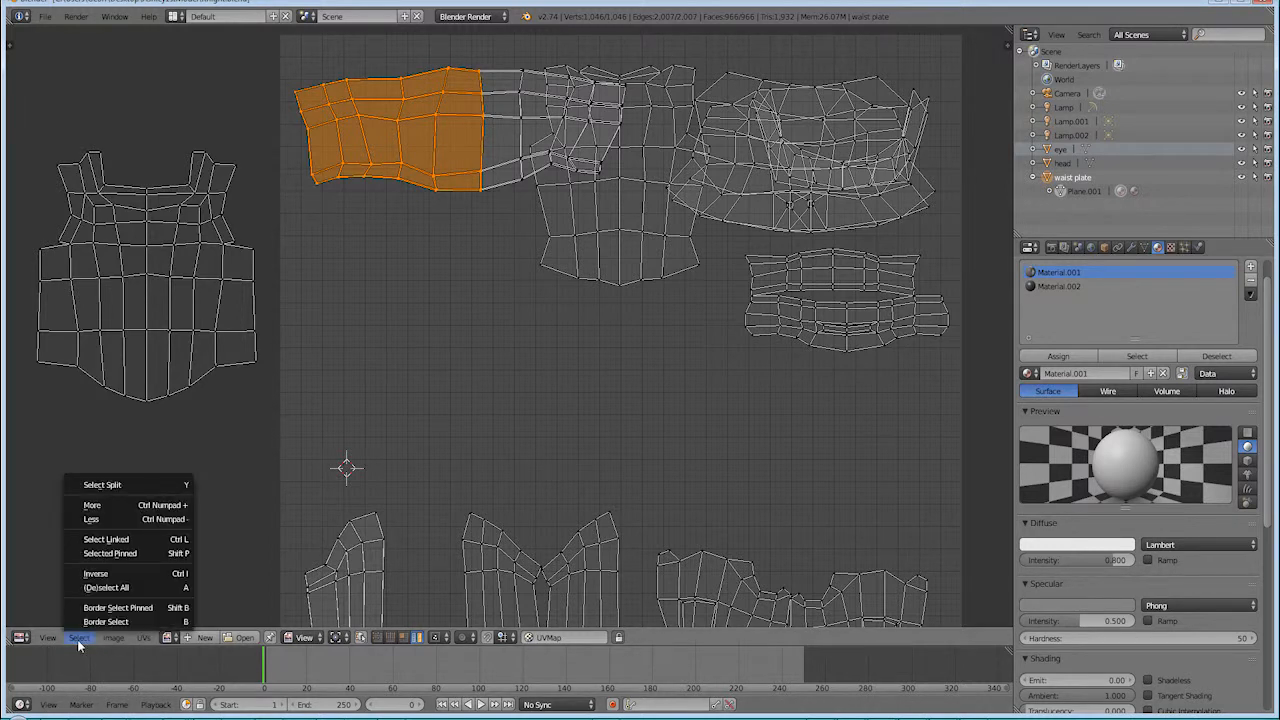
click(118, 507)
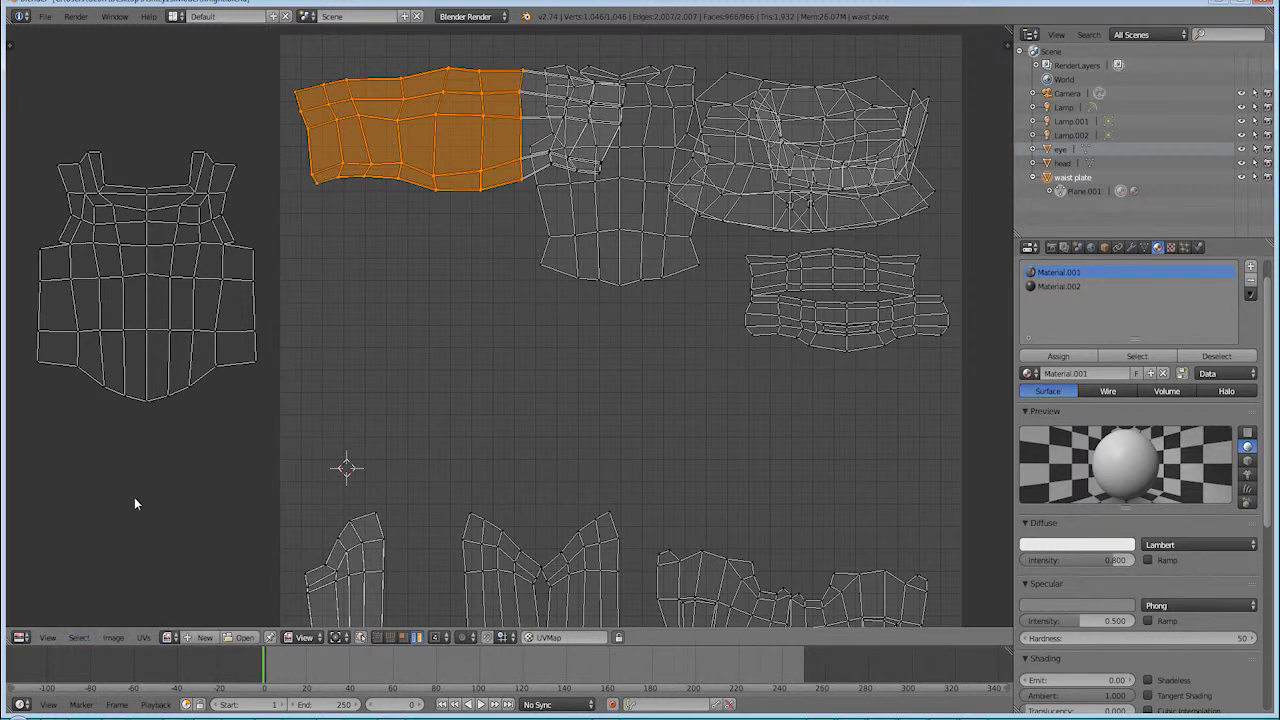
key(ctrl+KP_Add)
key(ctrl+KP_Add)
key(ctrl+KP_Add)
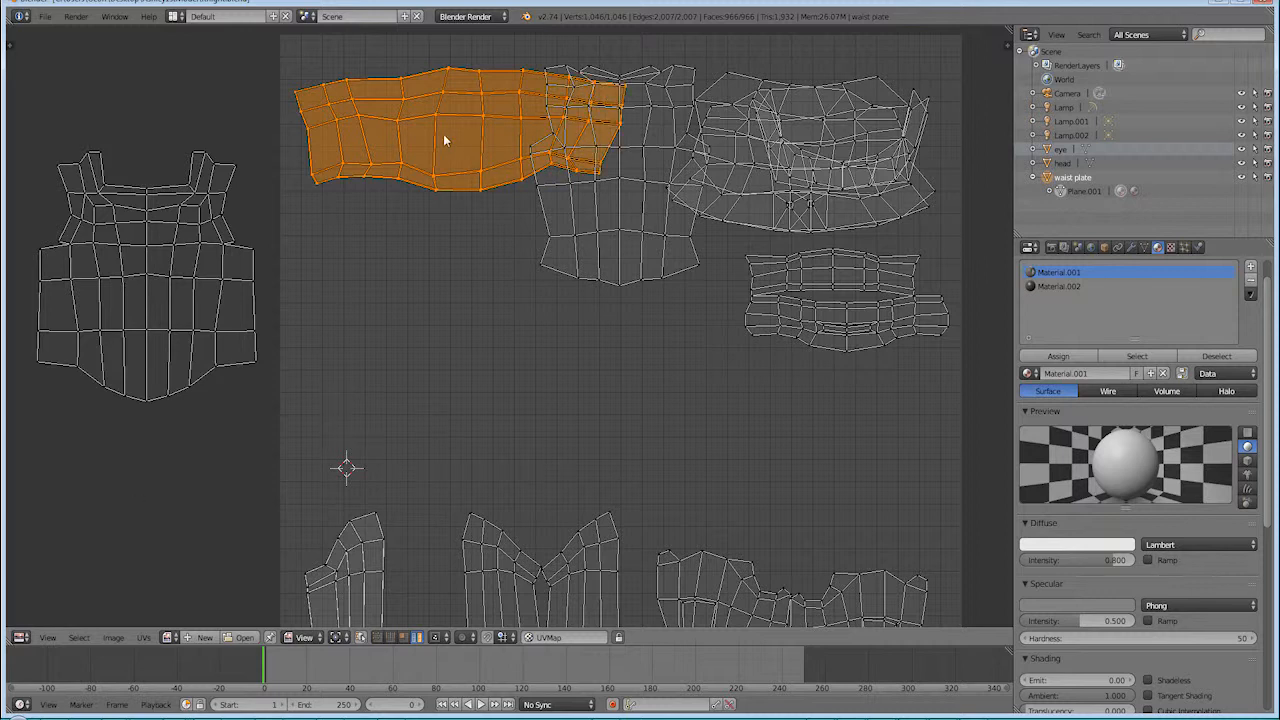
key(g)
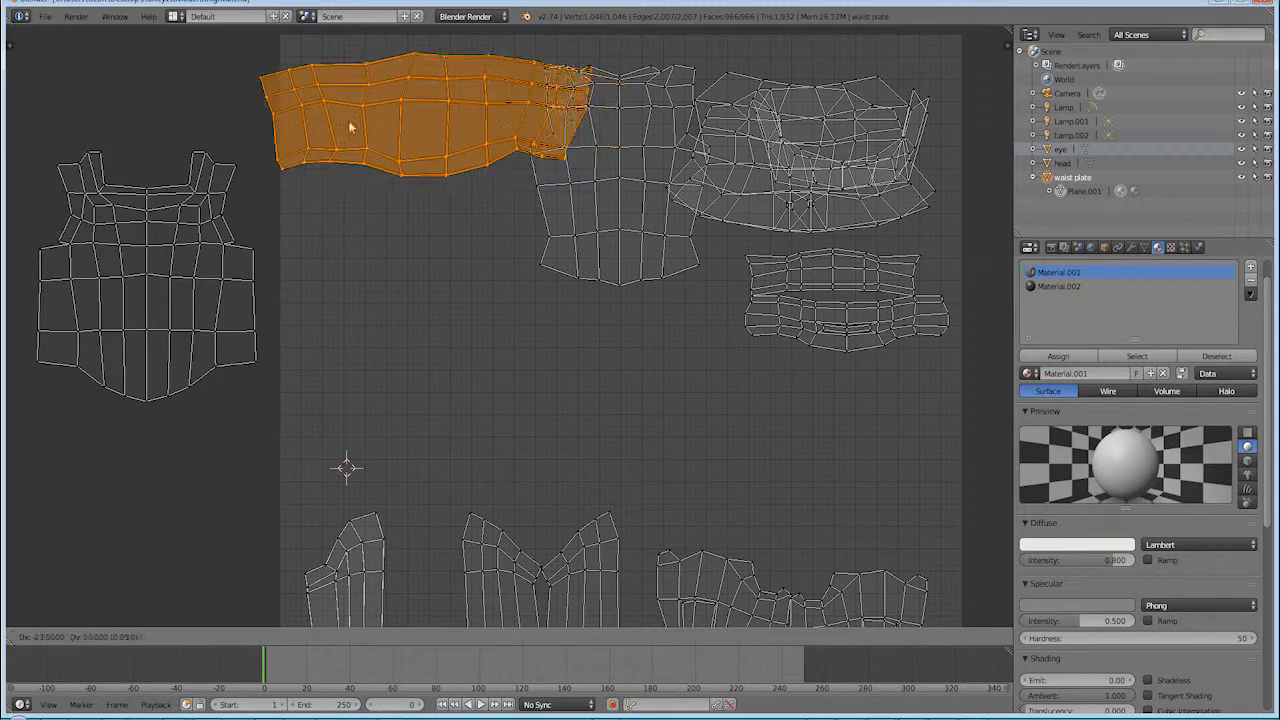
click(135, 118)
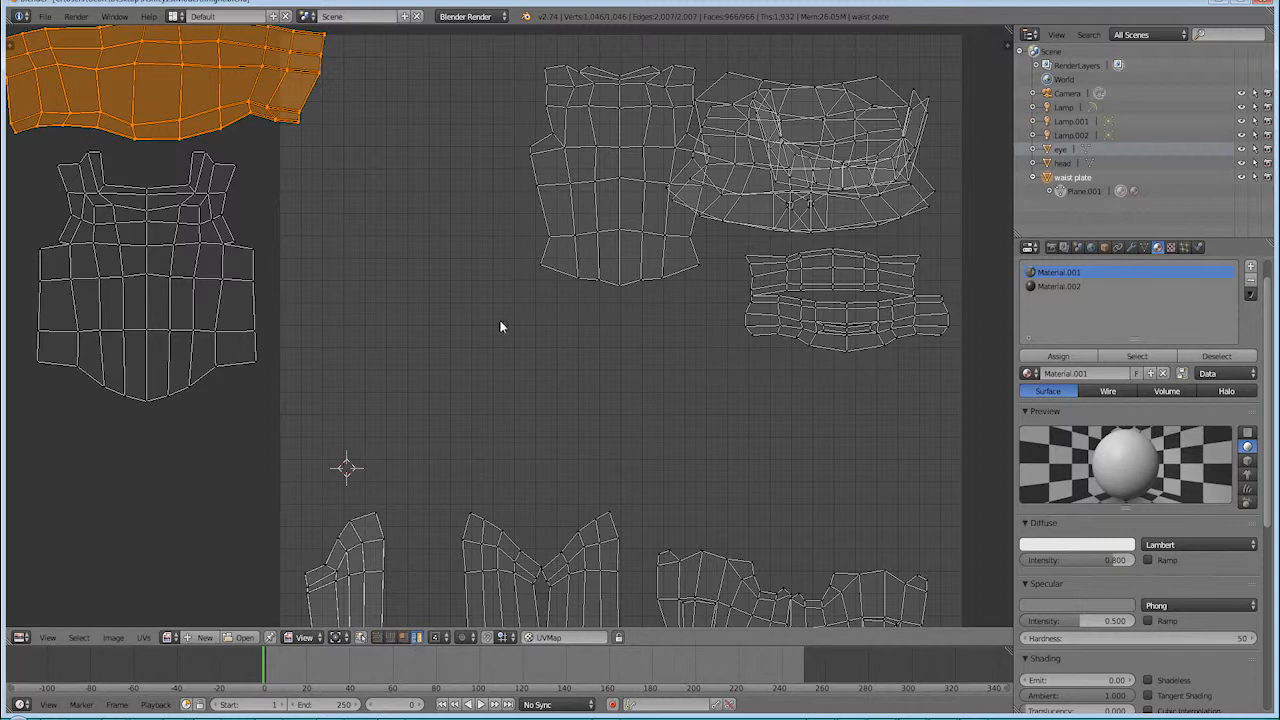
Move the narrower torso island outside the UV square, below the torso island with shoulder straps
key(l)
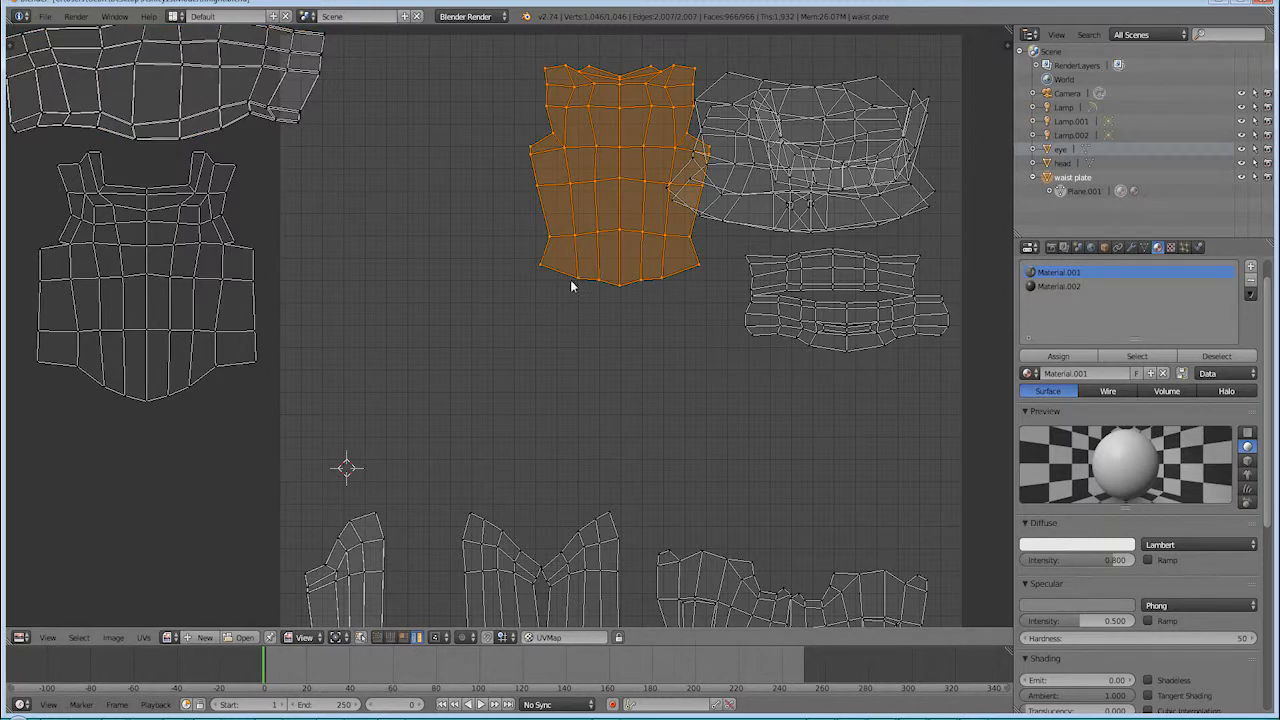
key(g)
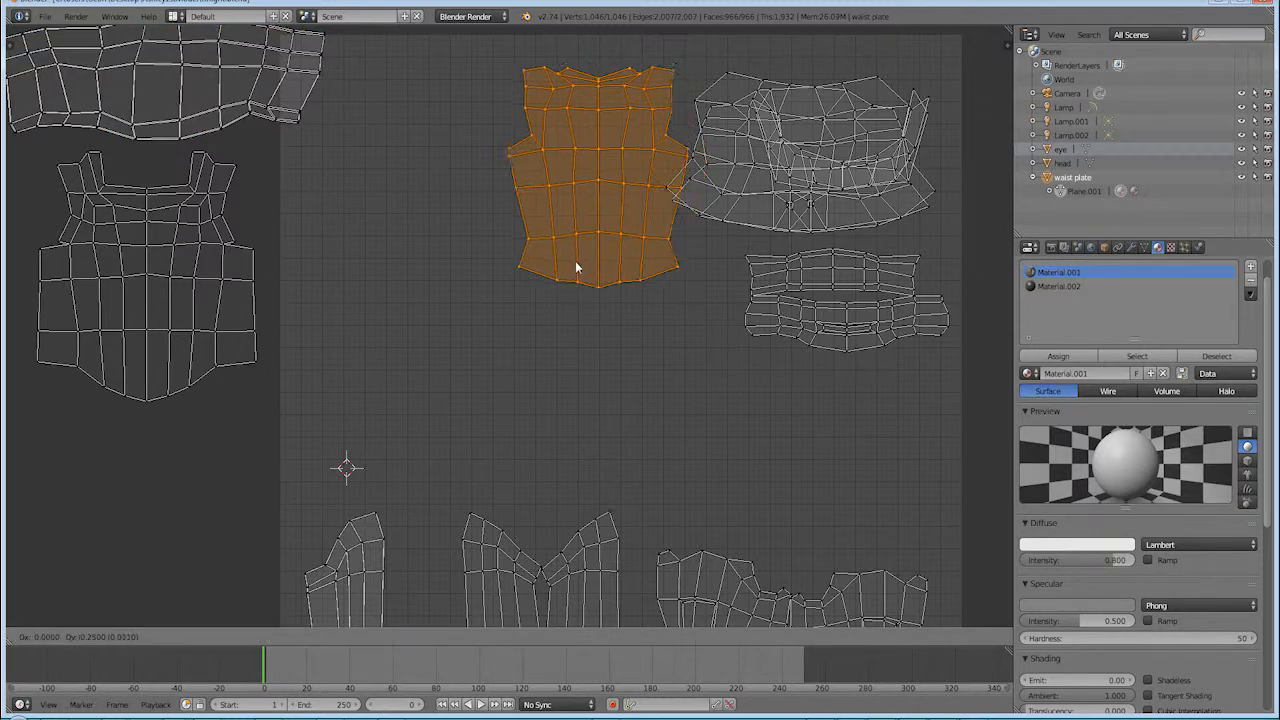
click(116, 622)
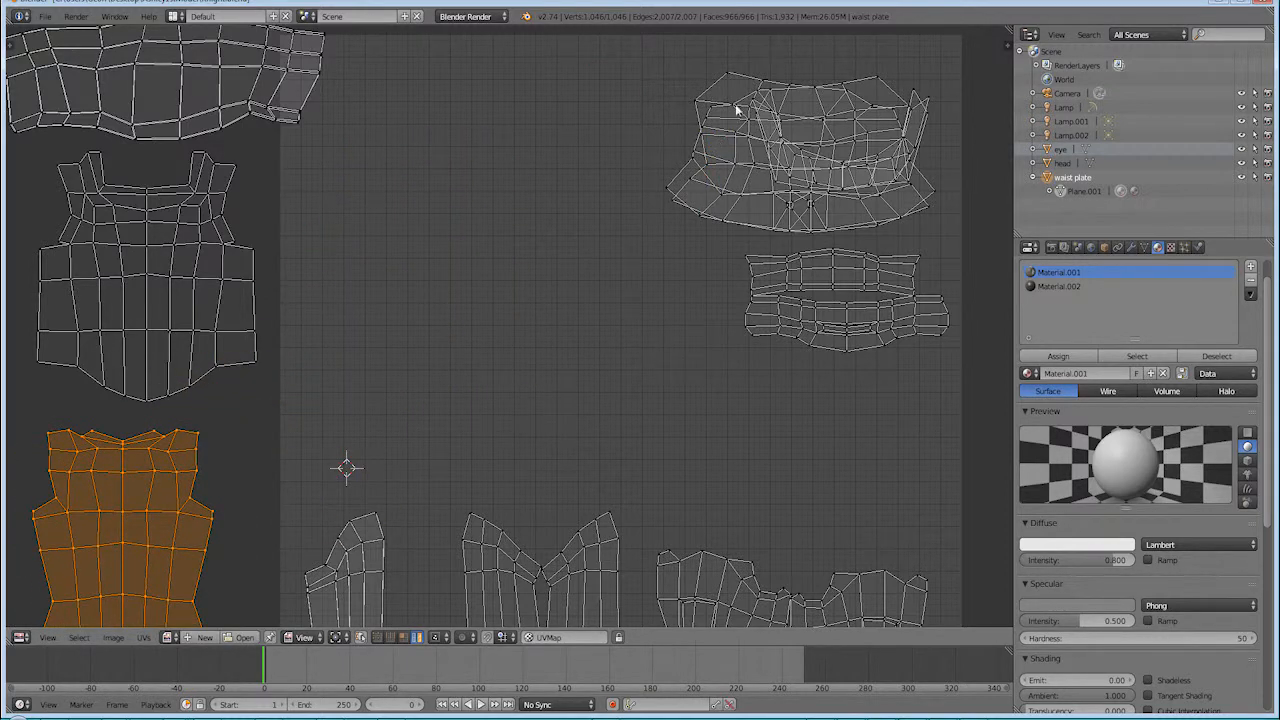
Move one of the two overlapping flared islands away from its twin, into the empty upper-left area of the UV square
key(l)
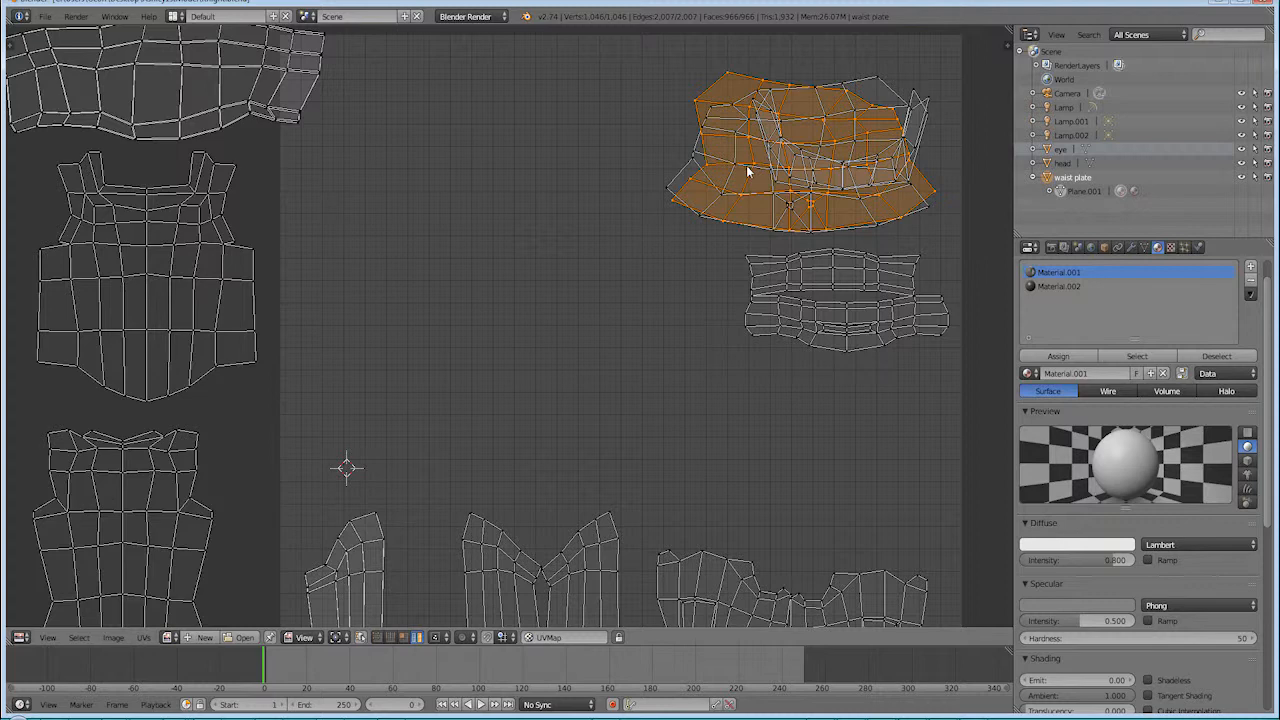
key(g)
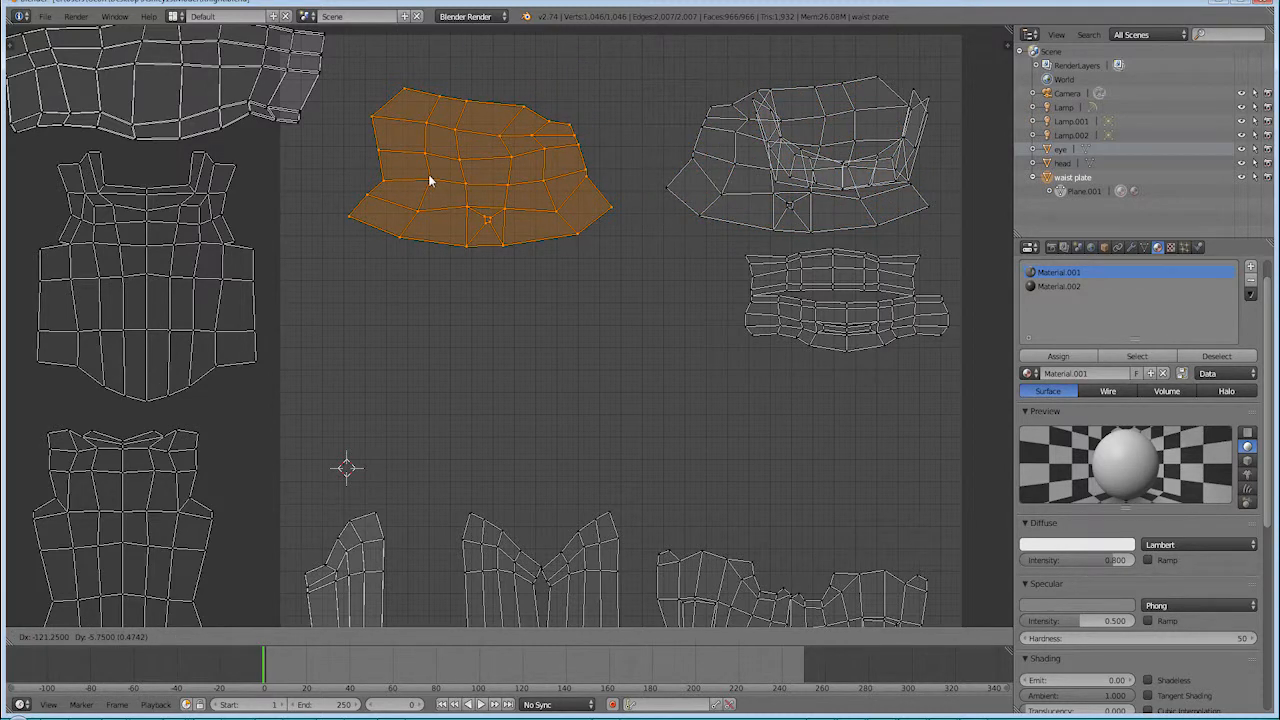
click(409, 183)
Select the flared island still in the upper-right area of the UV square and mirror it along the X axis
key(l)
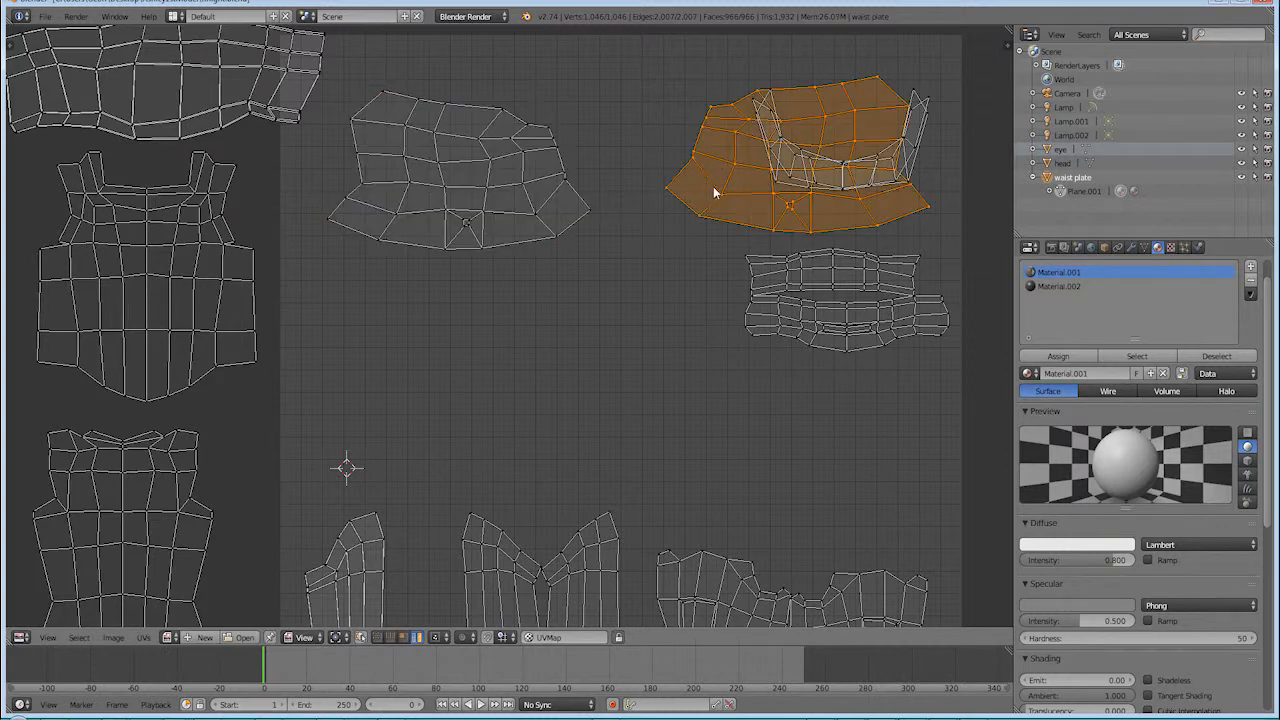
click(748, 199)
click(111, 638)
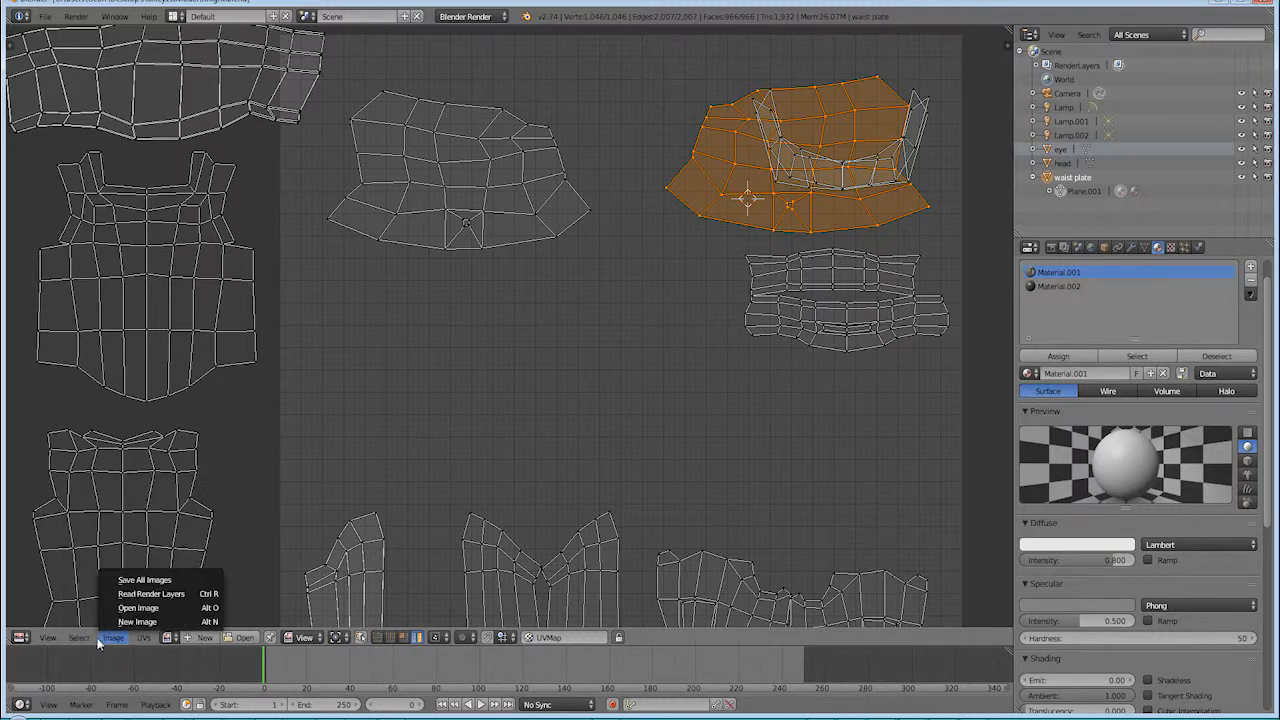
mouse_move(141, 637)
mouse_move(176, 387)
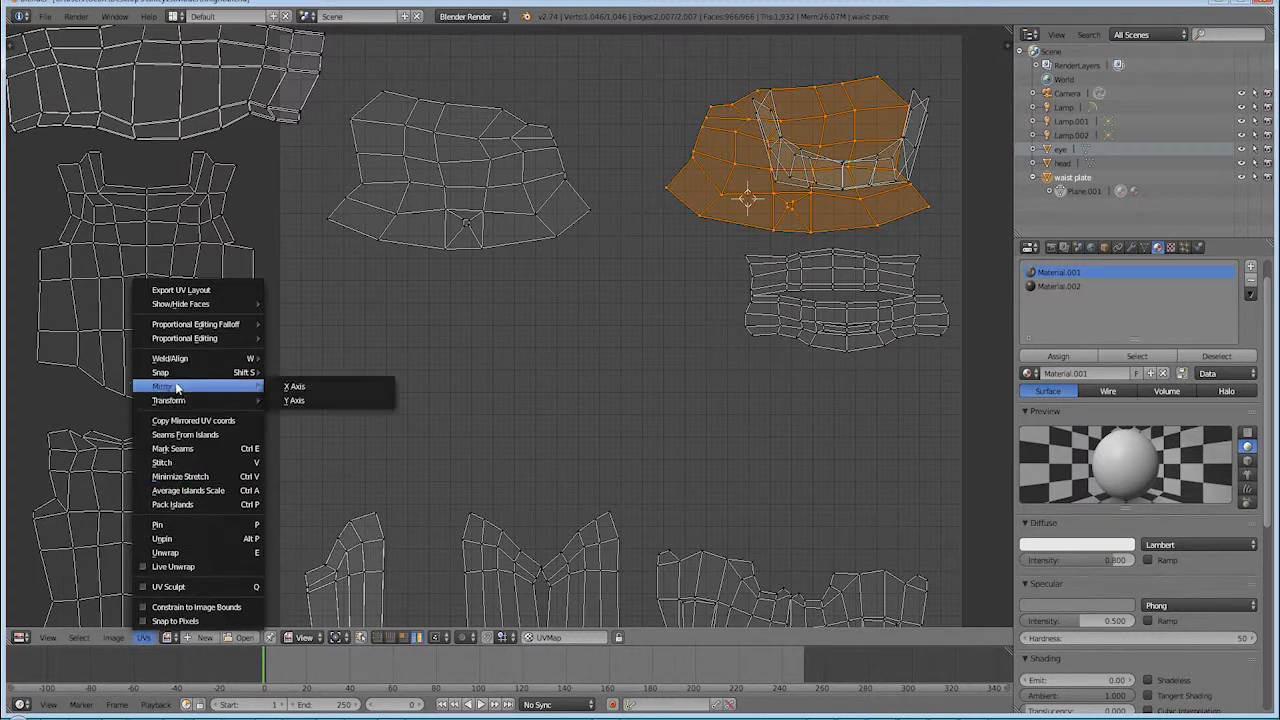
click(330, 387)
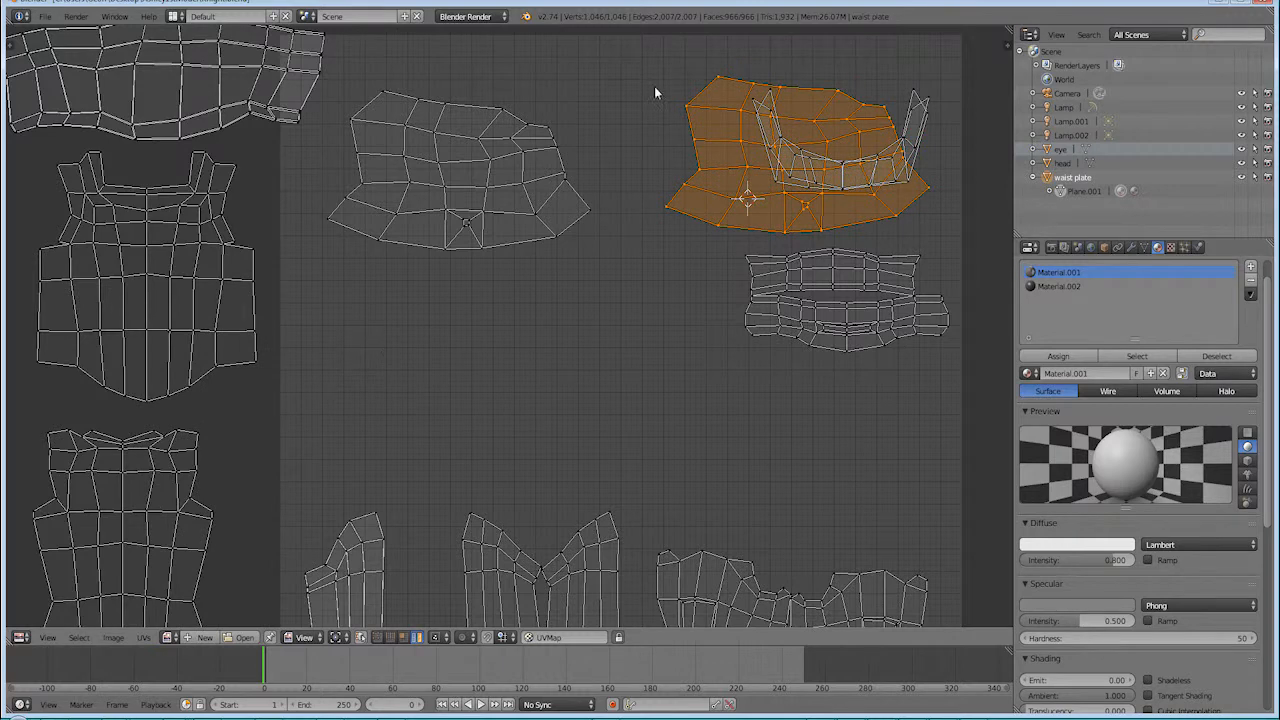
Move the mirrored flared island onto its twin in the upper-left area and rotate it slightly so both outlines coincide
key(g)
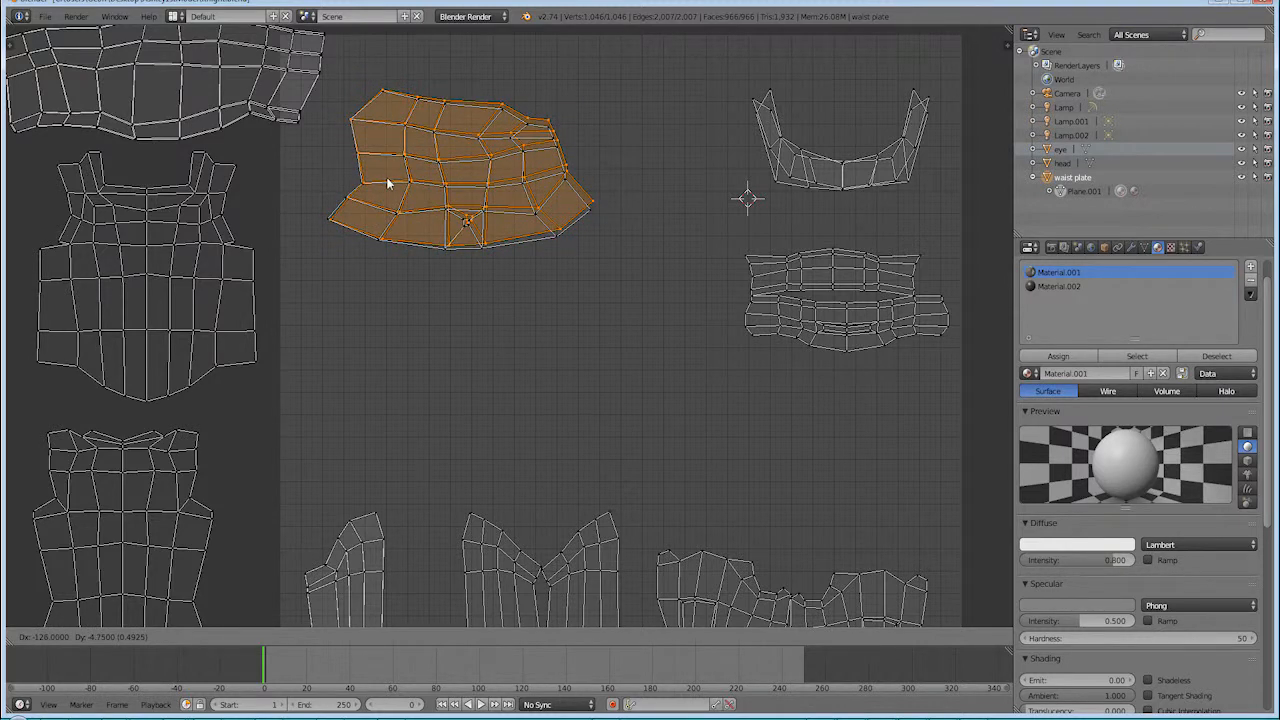
click(389, 183)
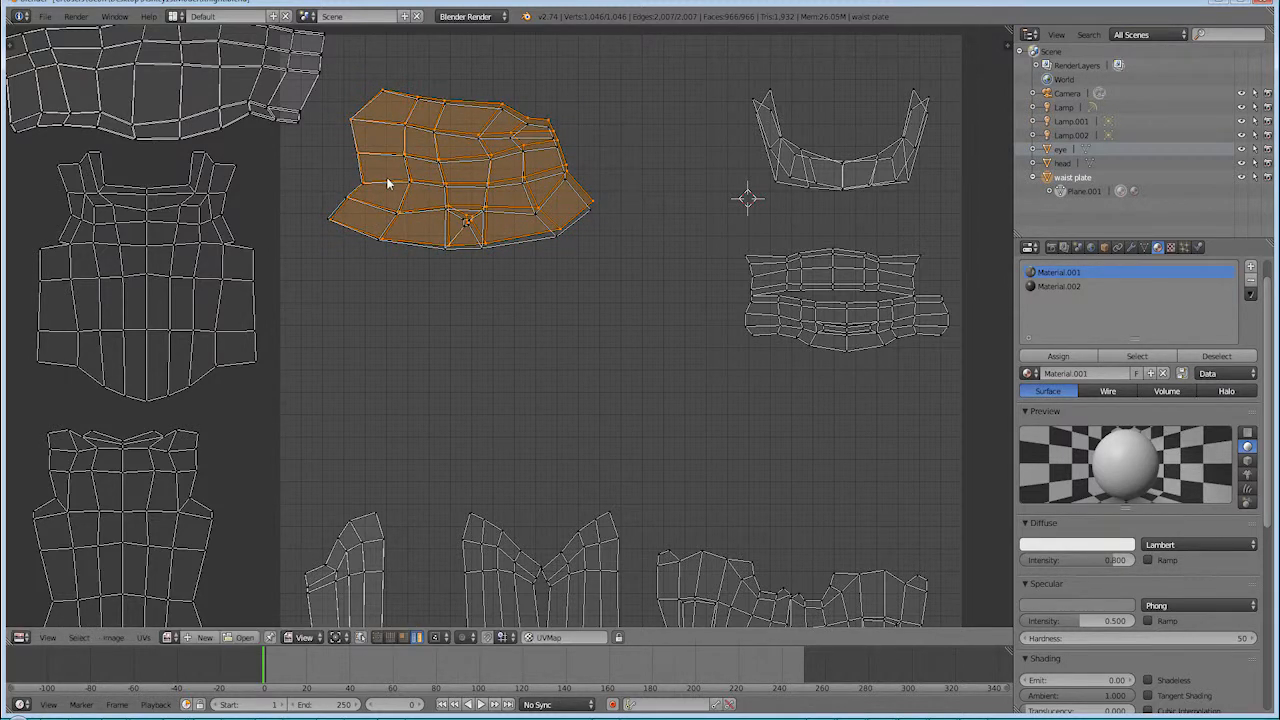
key(r)
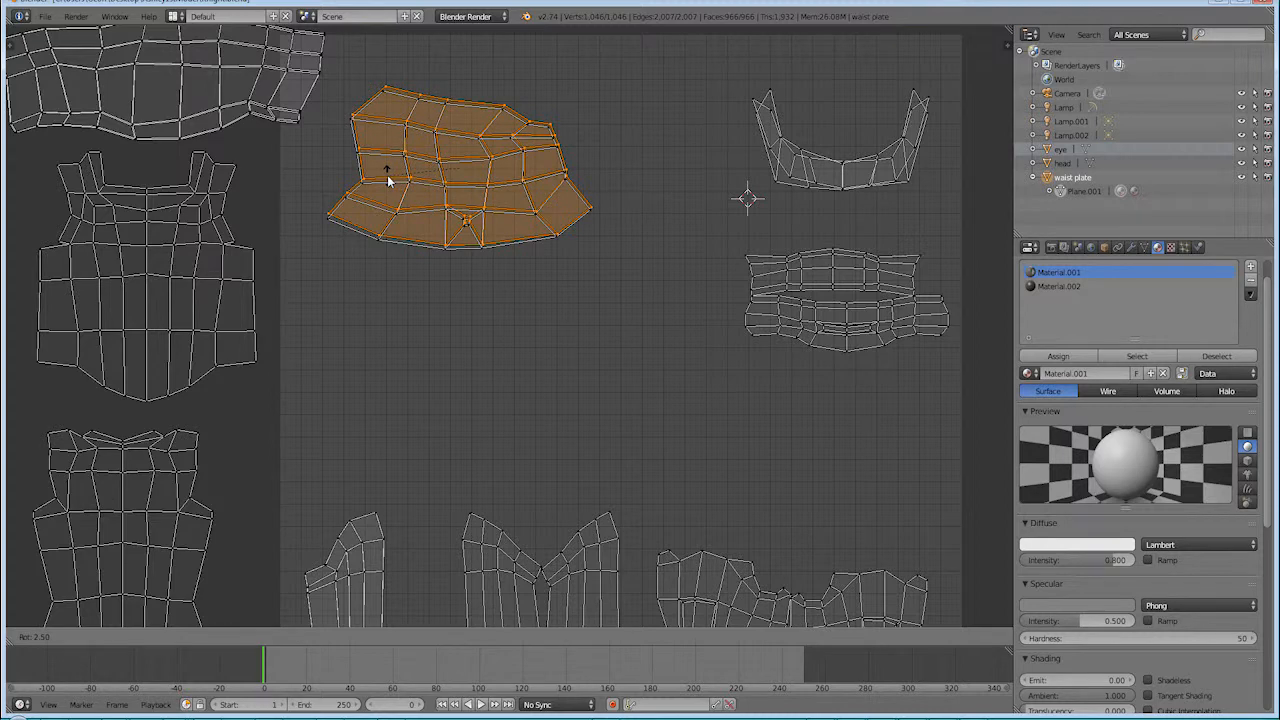
click(389, 181)
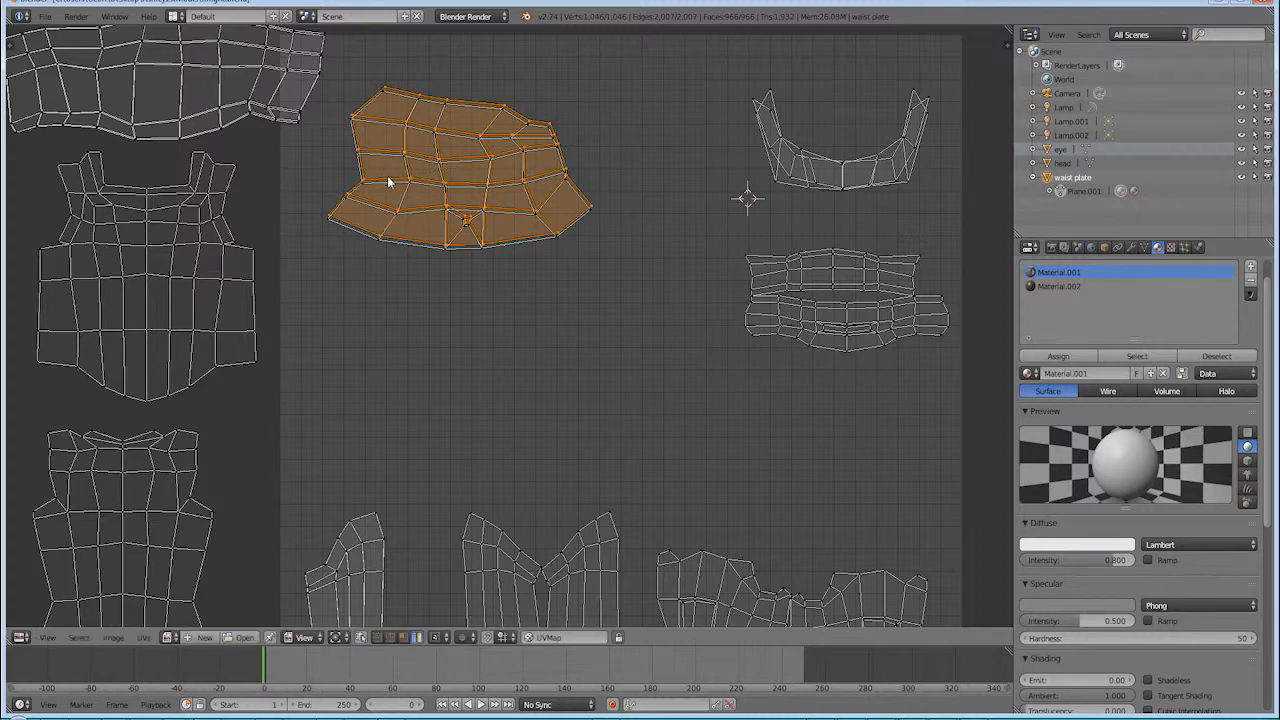
key(g)
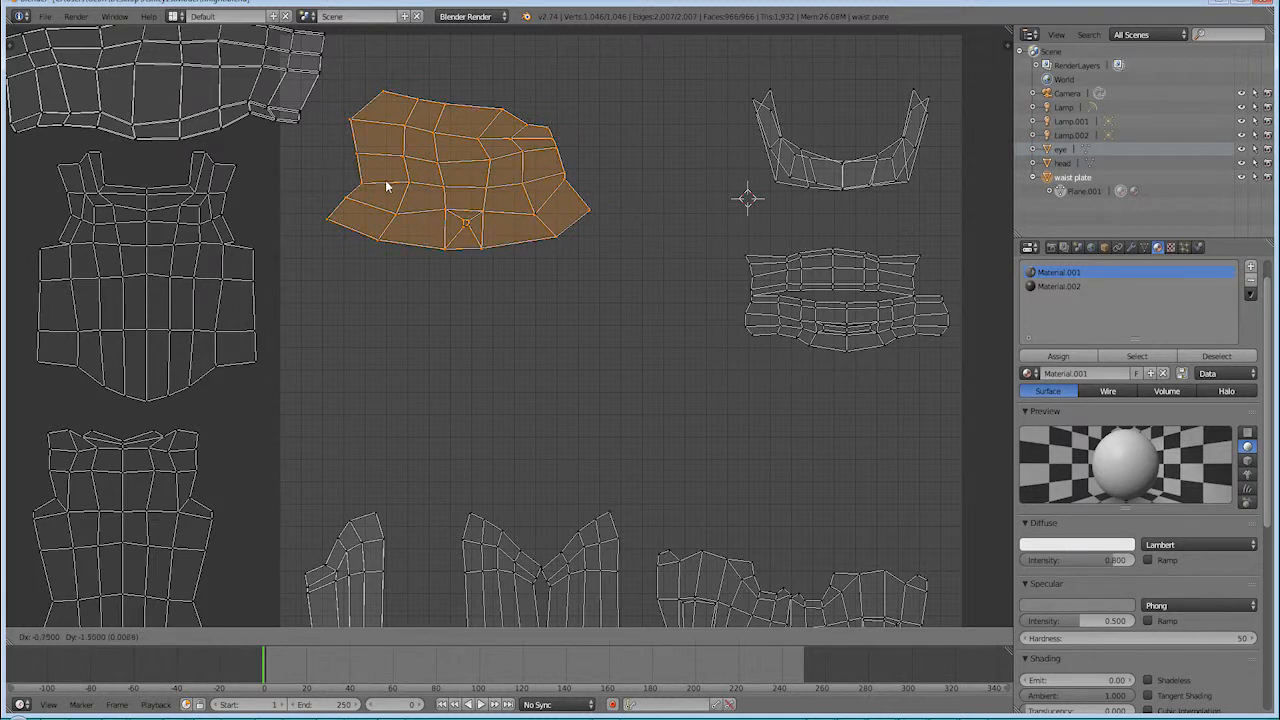
click(387, 186)
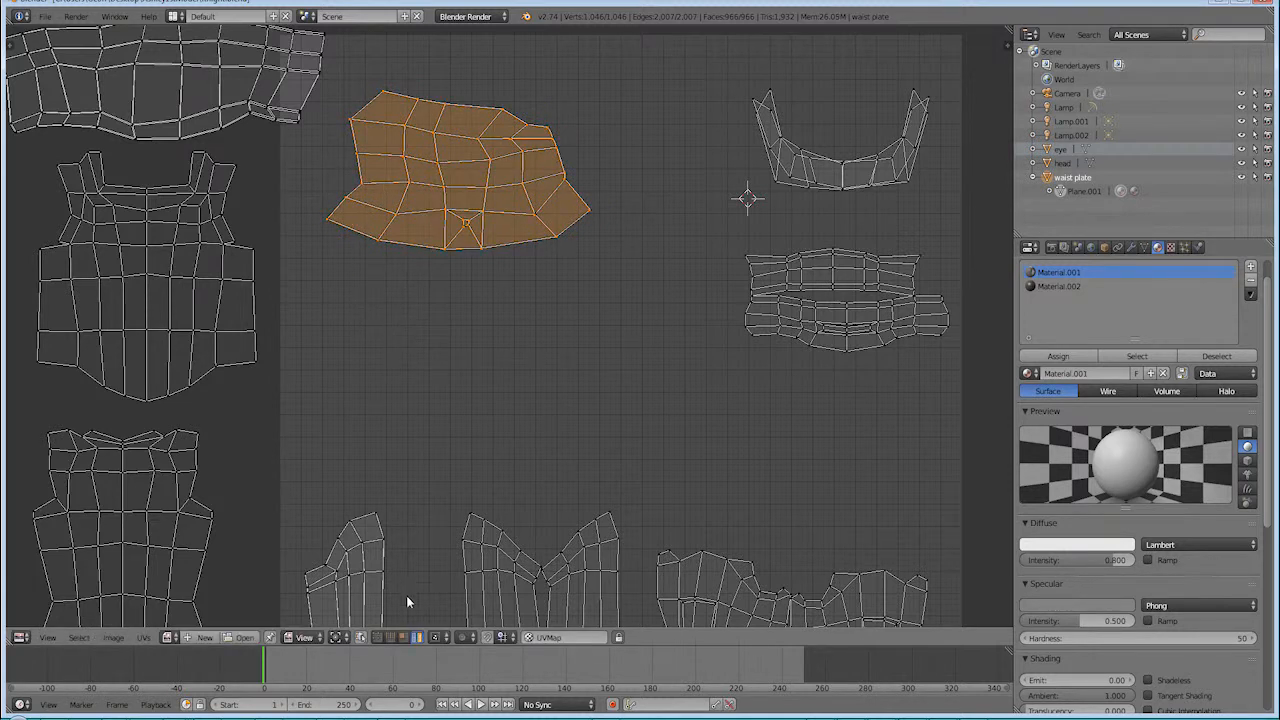
click(368, 319)
click(404, 637)
mouse_move(600, 303)
middle_down()
mouse_move(612, 321)
mouse_move(611, 309)
middle_up()
key(space)
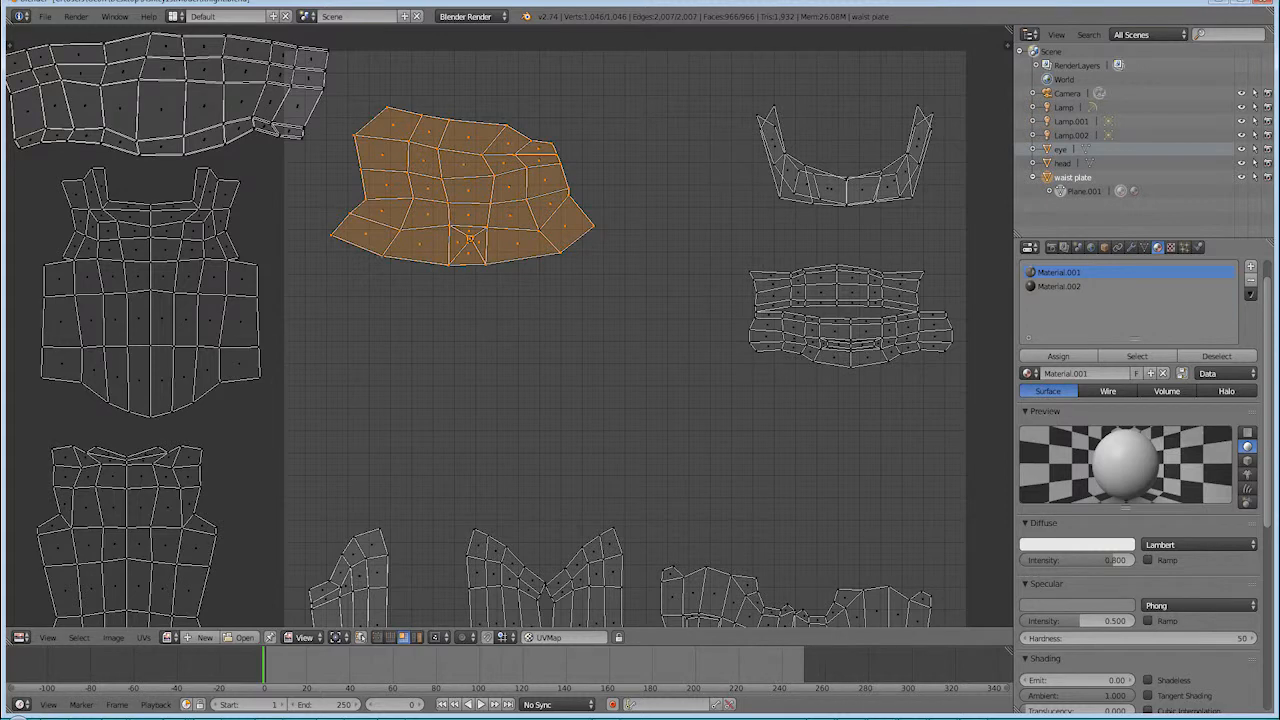
scroll(467, 381, down, 2)
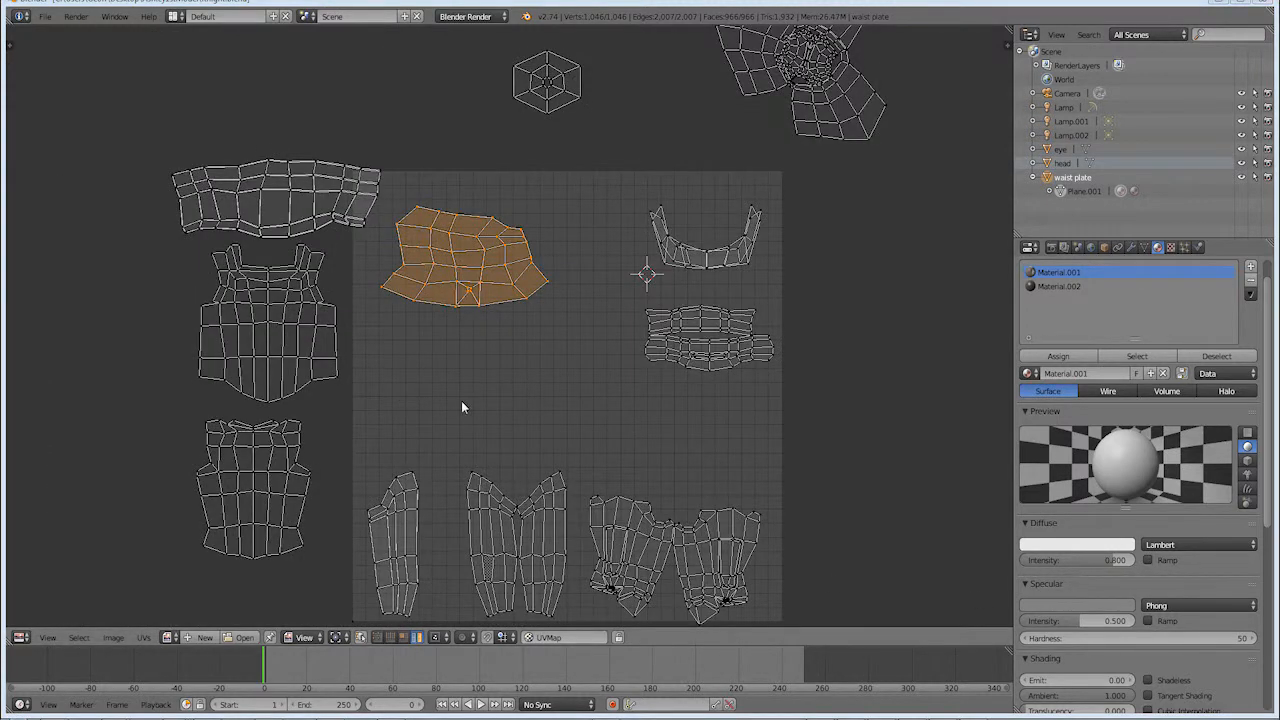
click(144, 638)
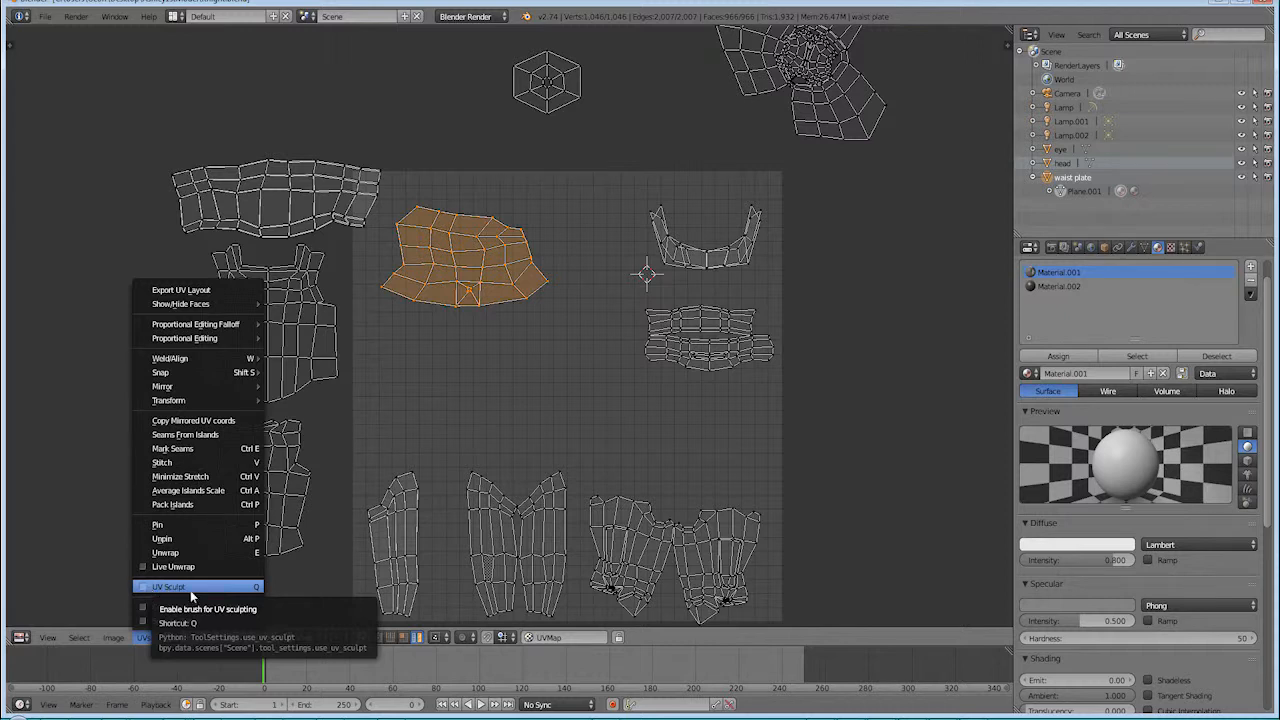
click(166, 567)
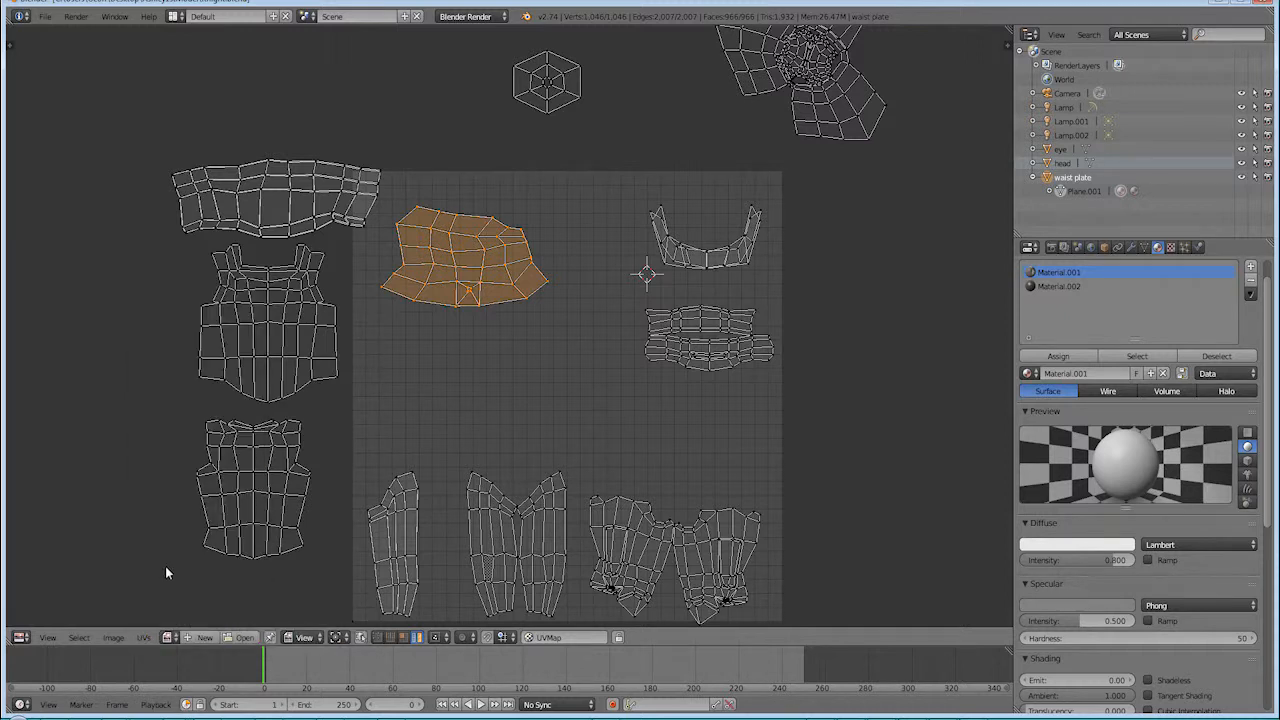
Nudge the selected flared island to fine-tune its alignment with the twin beneath it
key(g)
right_click(493, 336)
middle_drag(464, 379, 466, 363)
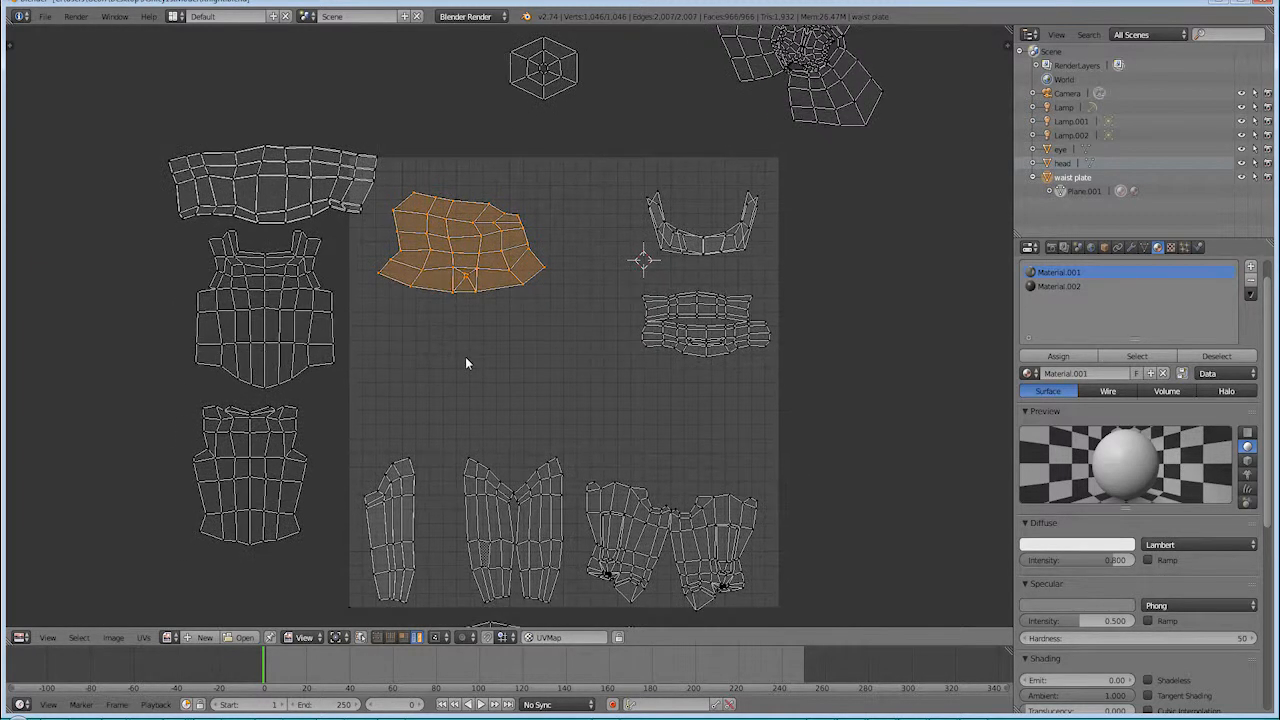
key(g)
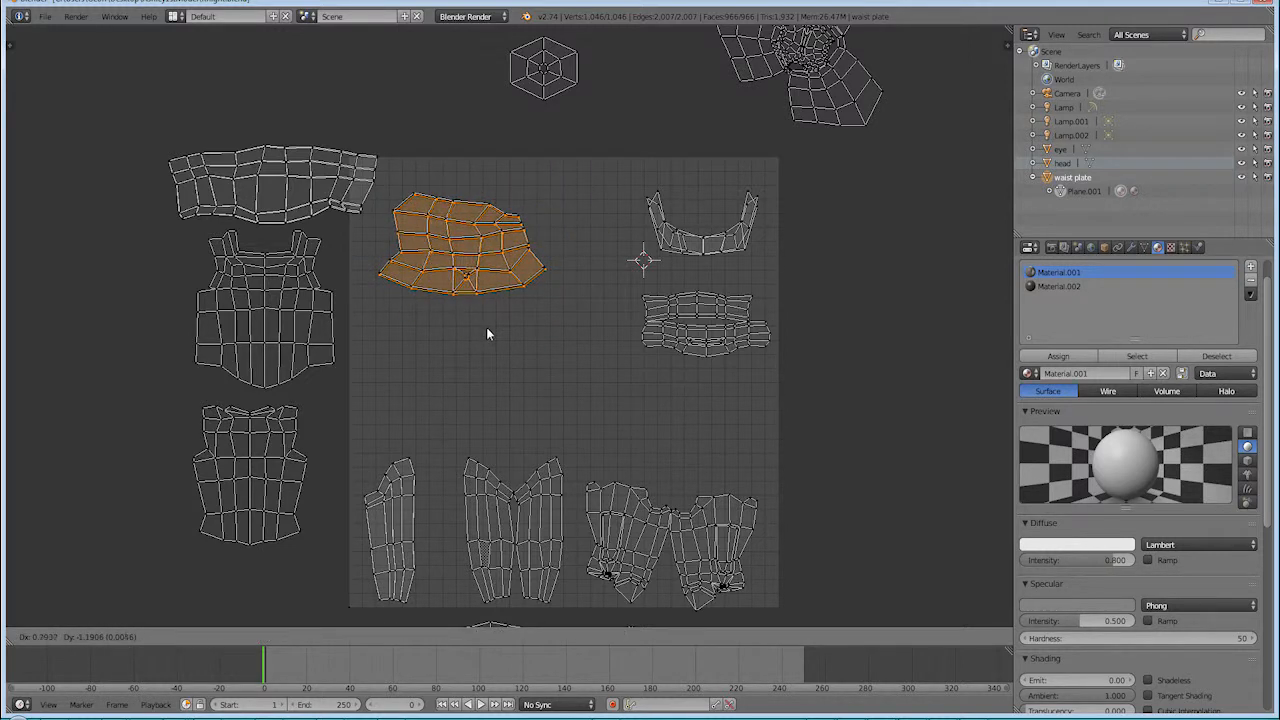
key(x)
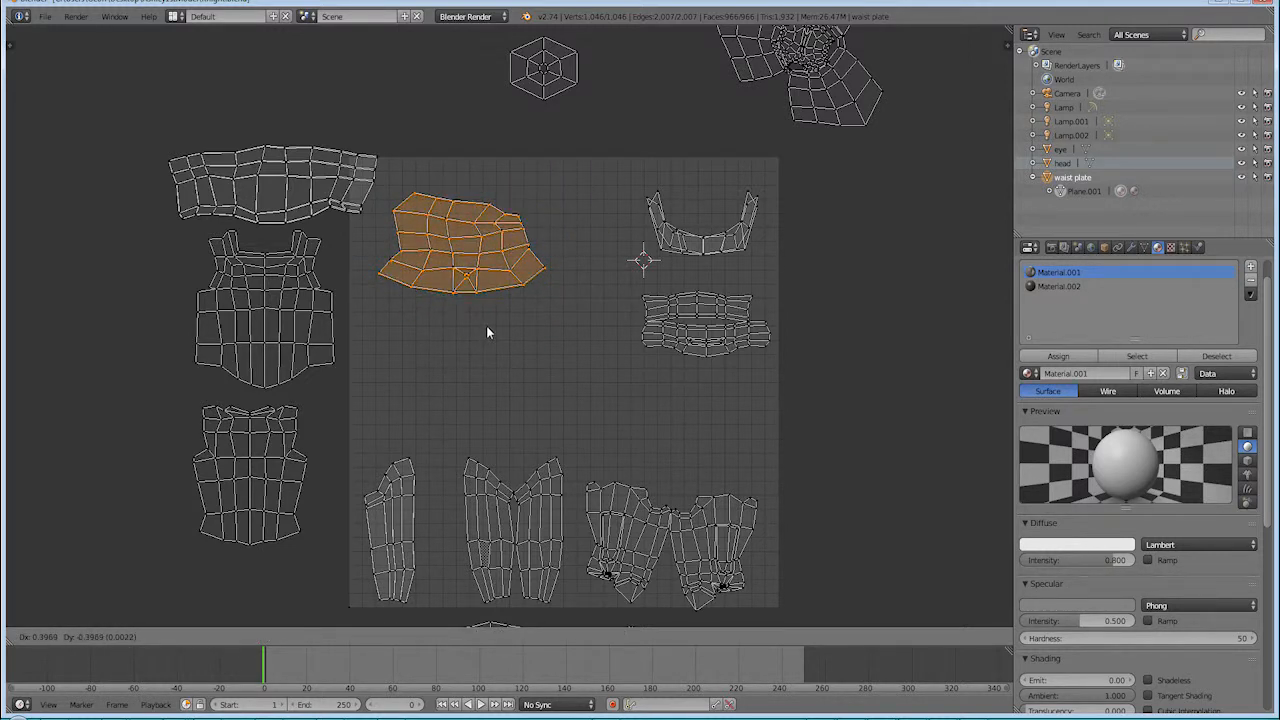
click(487, 328)
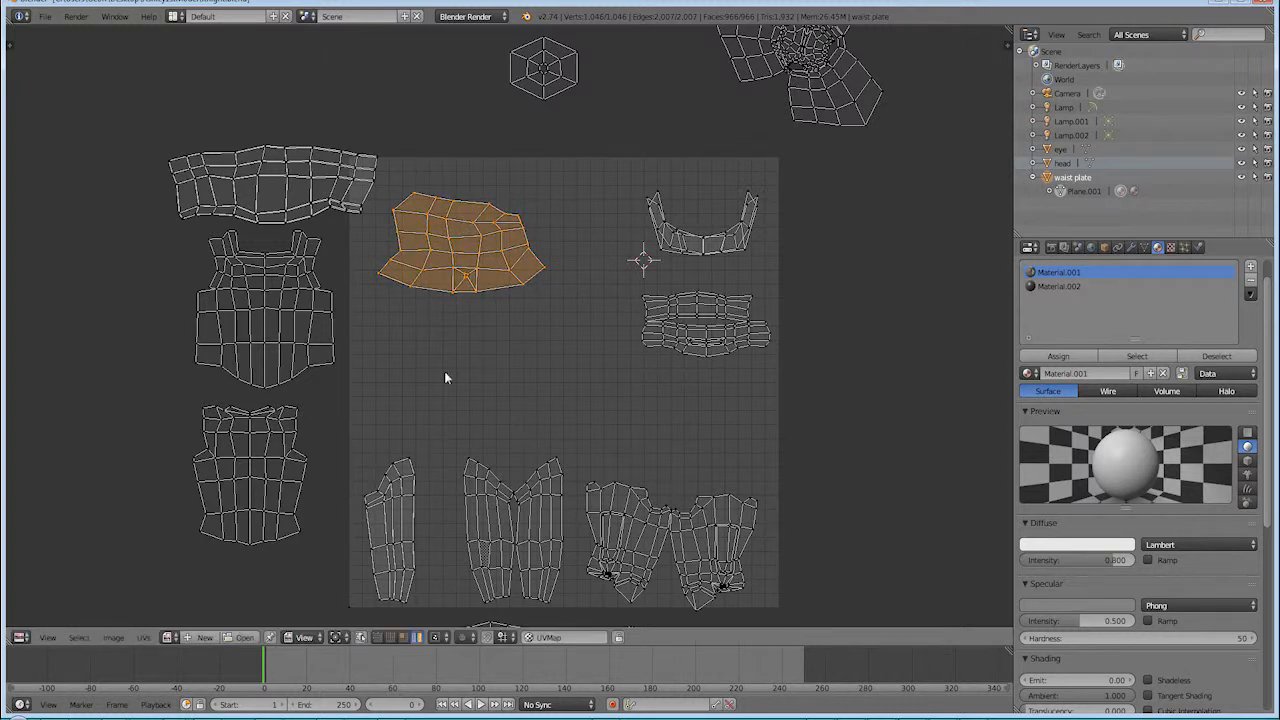
Box-select a few faces of both stacked flared islands, grow the selection to cover them fully, and move them outside the UV square above the band islands
click(402, 638)
key(b)
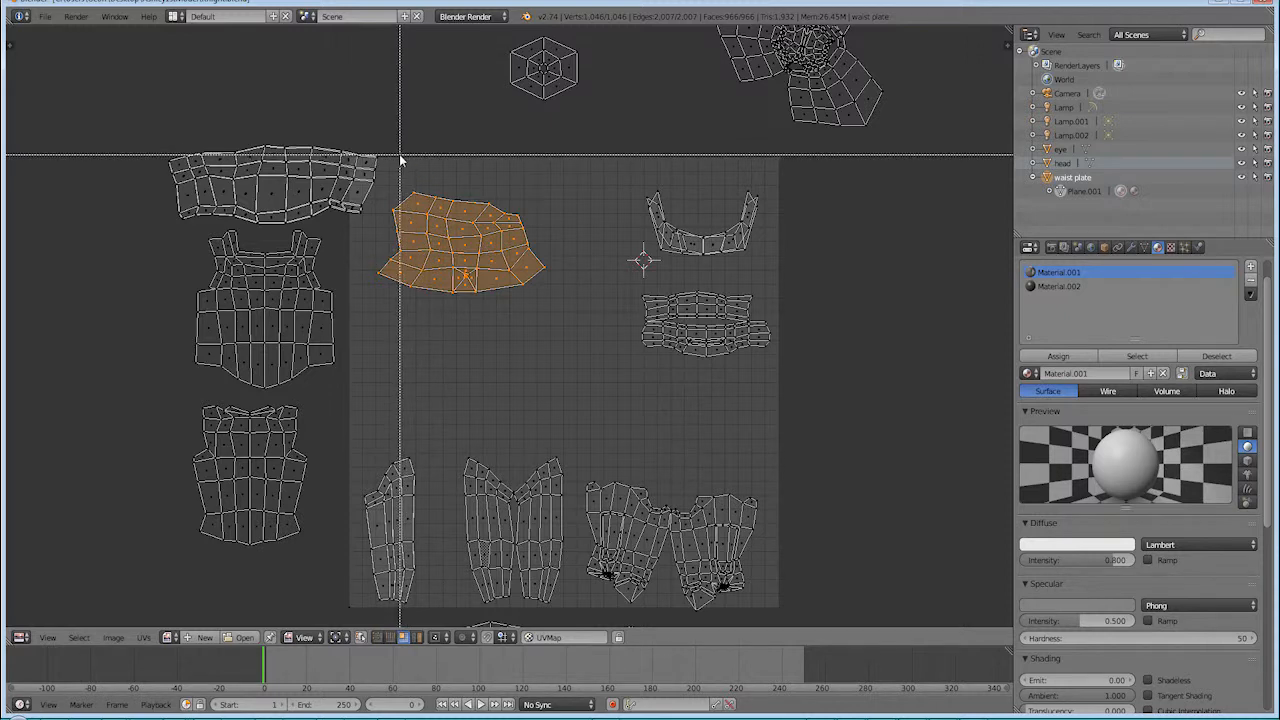
drag(398, 157, 447, 220)
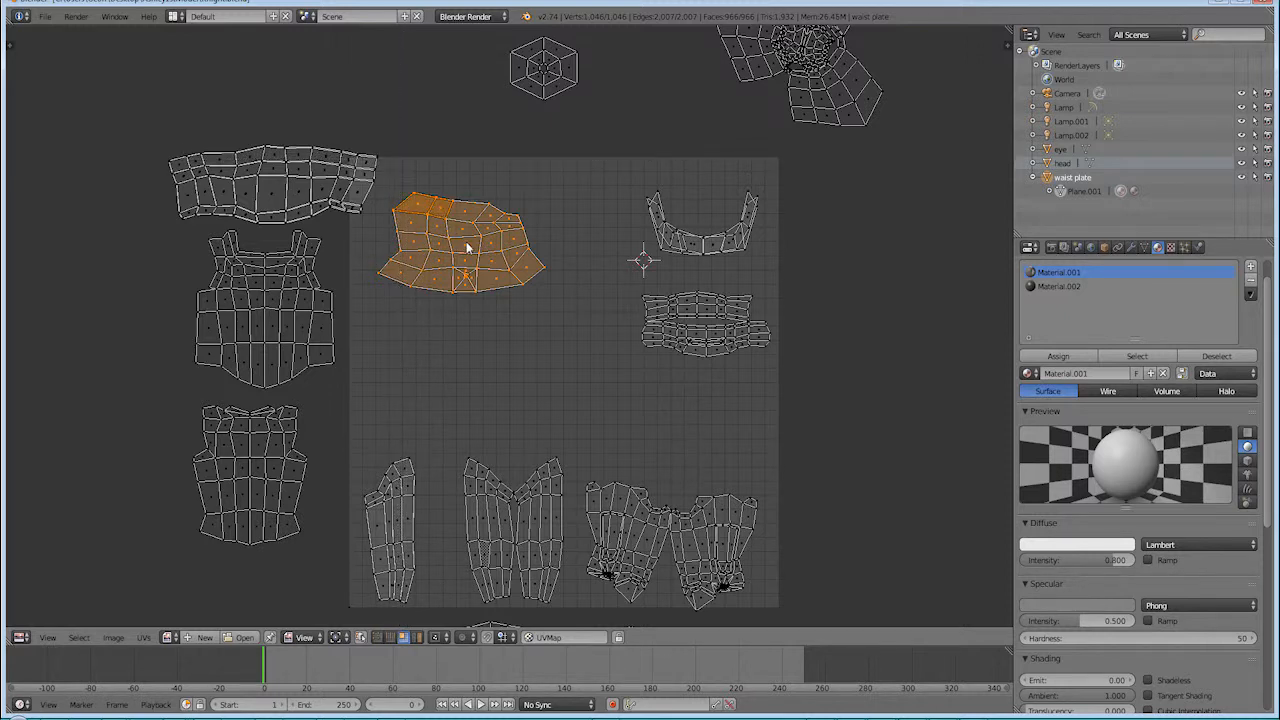
key(ctrl+KP_Add)
key(ctrl+KP_Add)
key(ctrl+KP_Add)
key(ctrl+KP_Add)
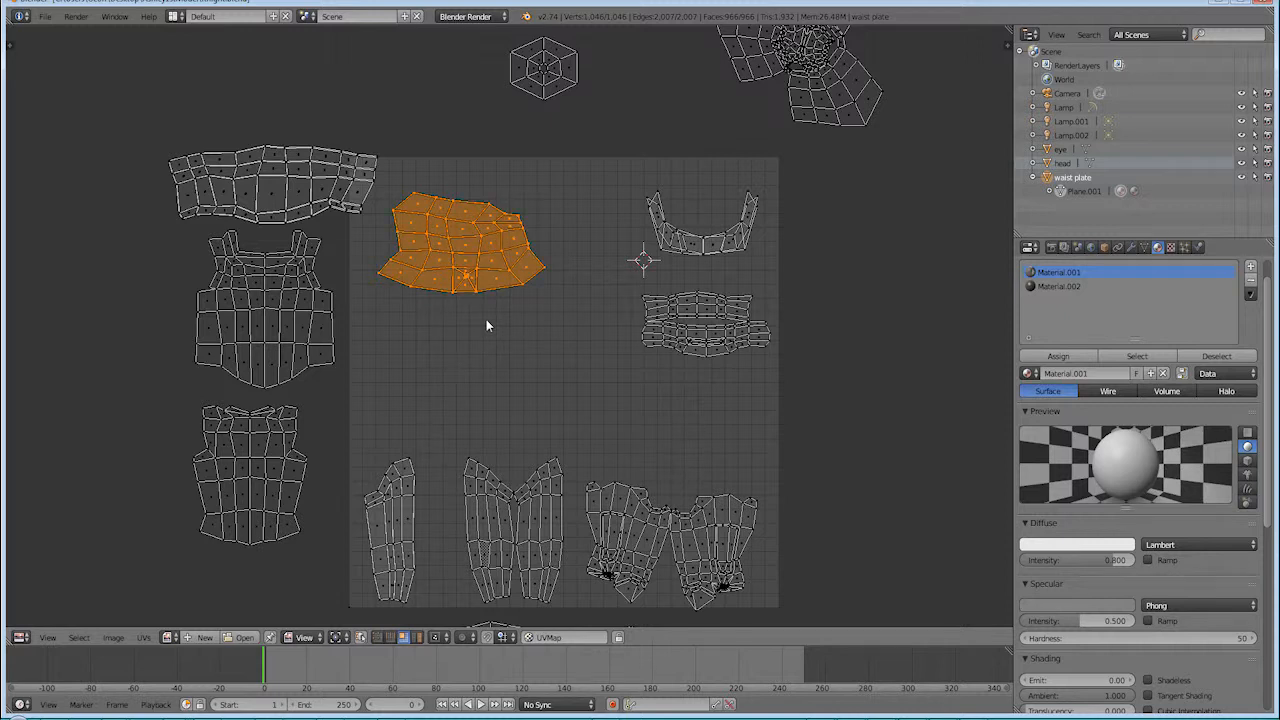
key(g)
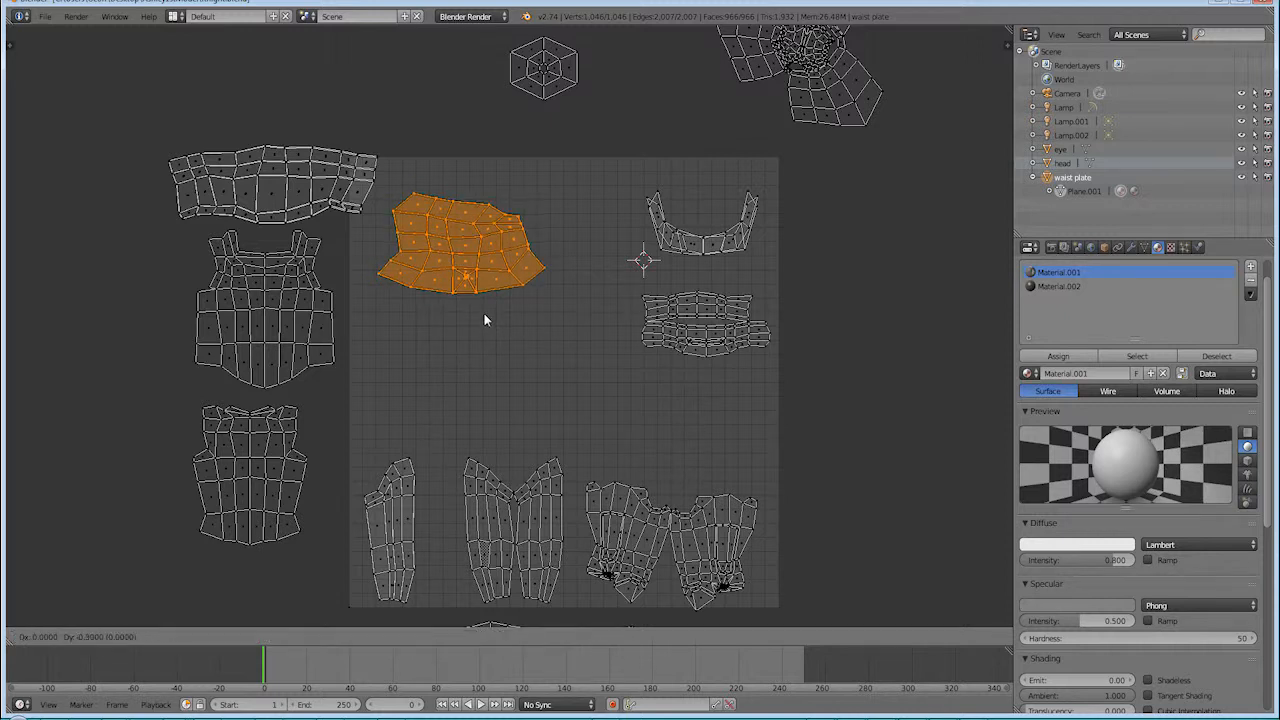
click(370, 146)
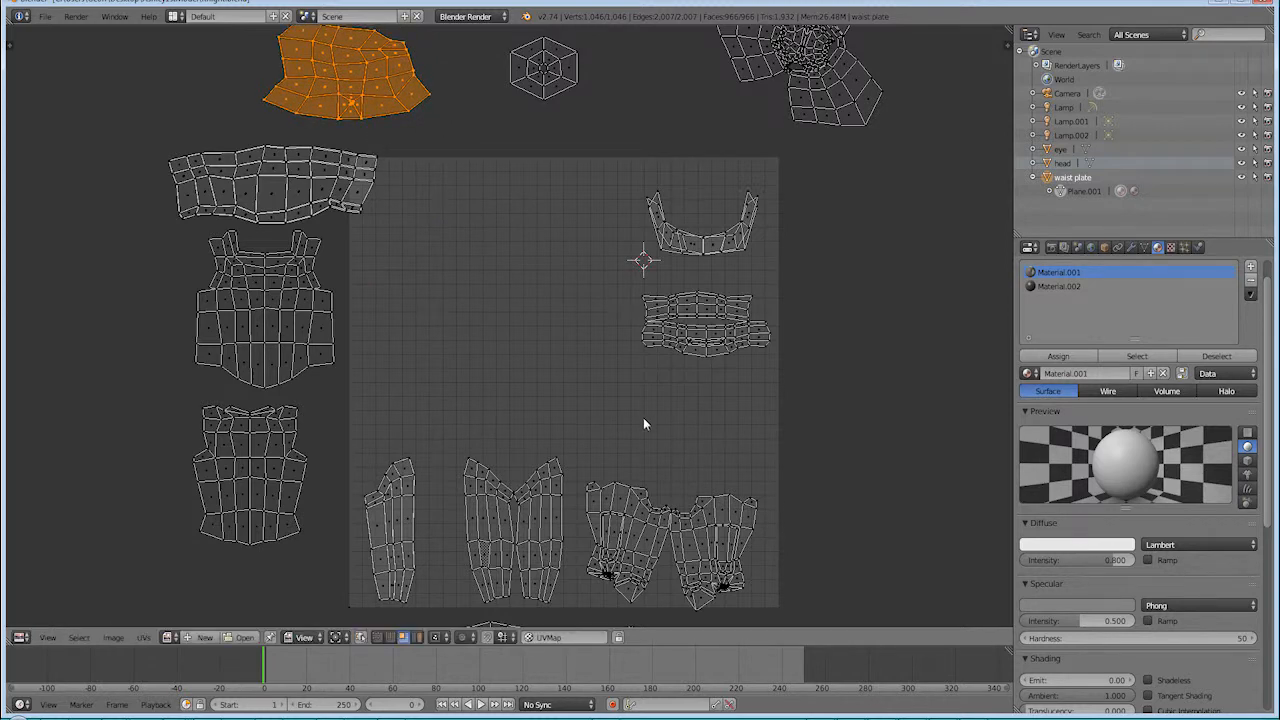
Select the whole rightmost jagged island along the bottom of the UV square and move it slightly away from its overlapping twin
middle_drag(643, 424, 546, 324)
click(627, 449)
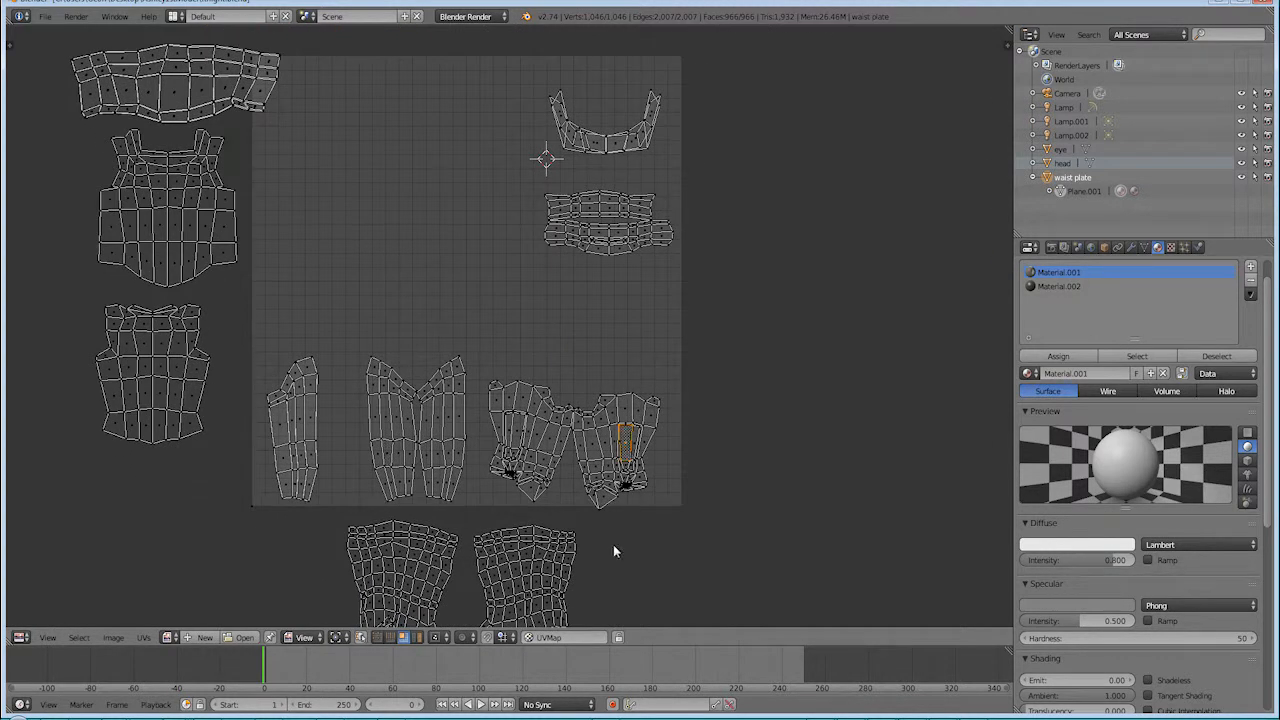
click(417, 637)
click(613, 448)
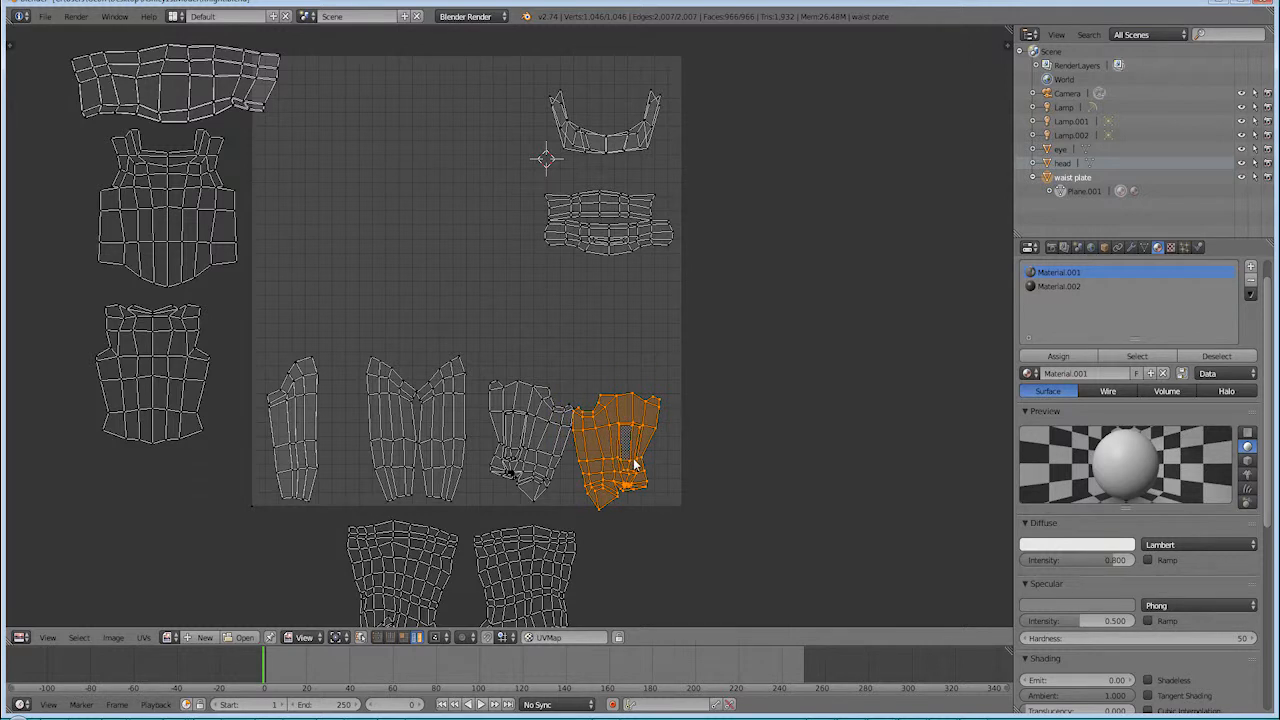
key(r)
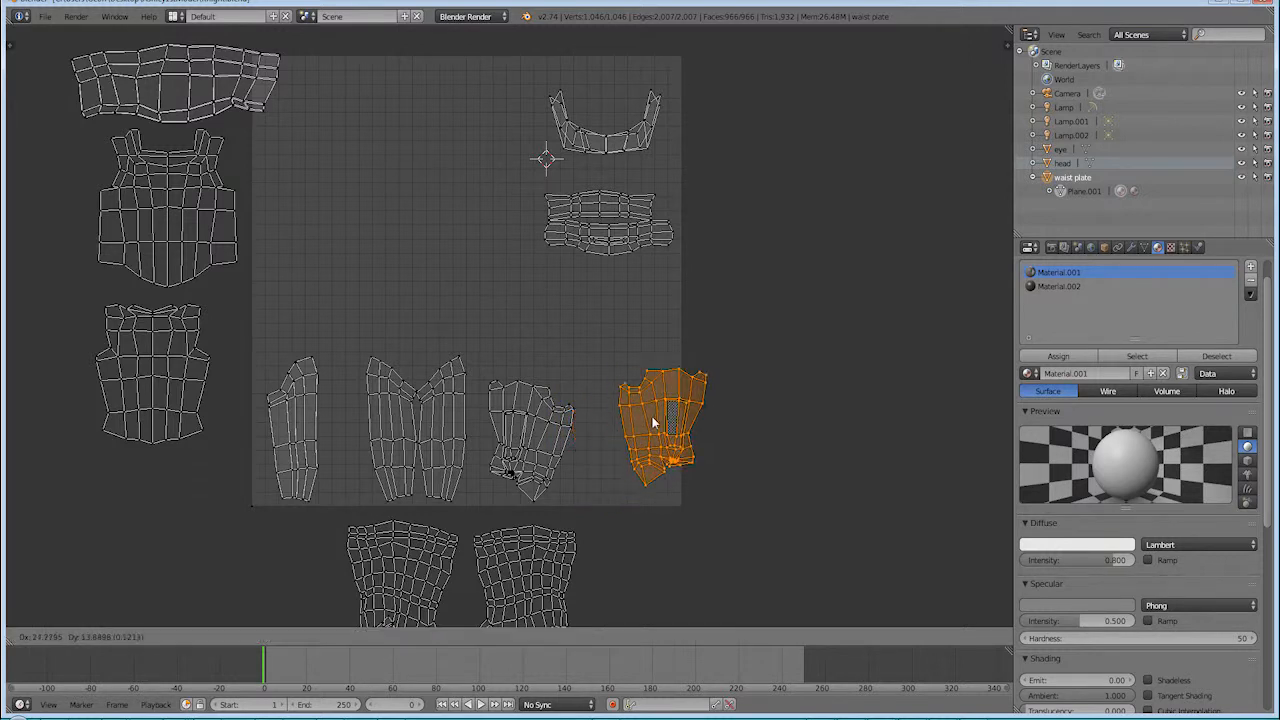
click(613, 441)
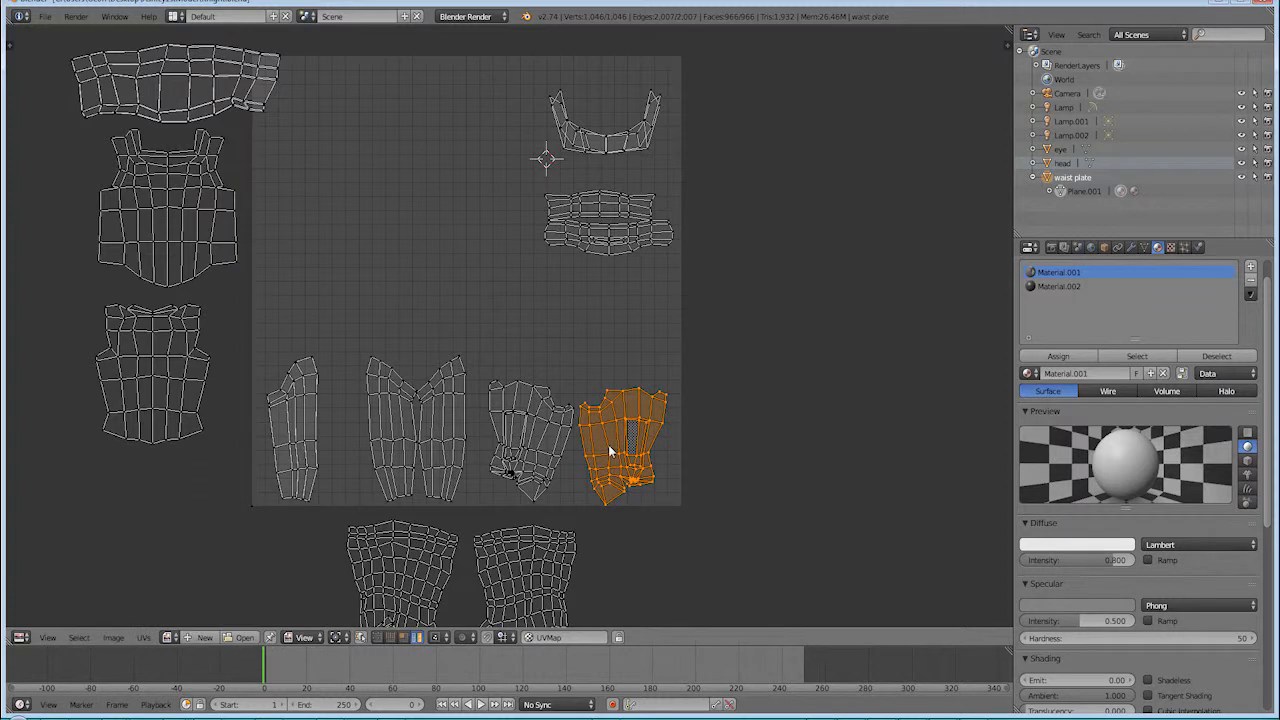
Mirror the separated jagged island along the X axis
click(143, 637)
mouse_move(165, 386)
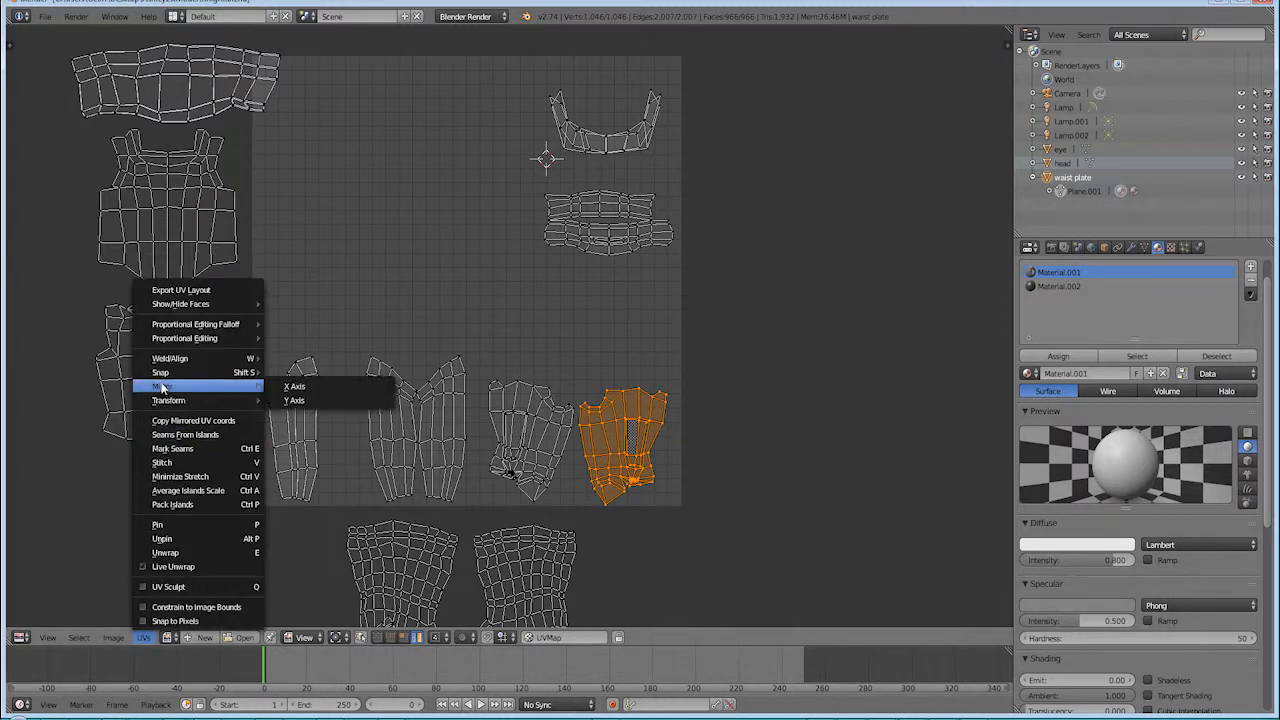
click(311, 391)
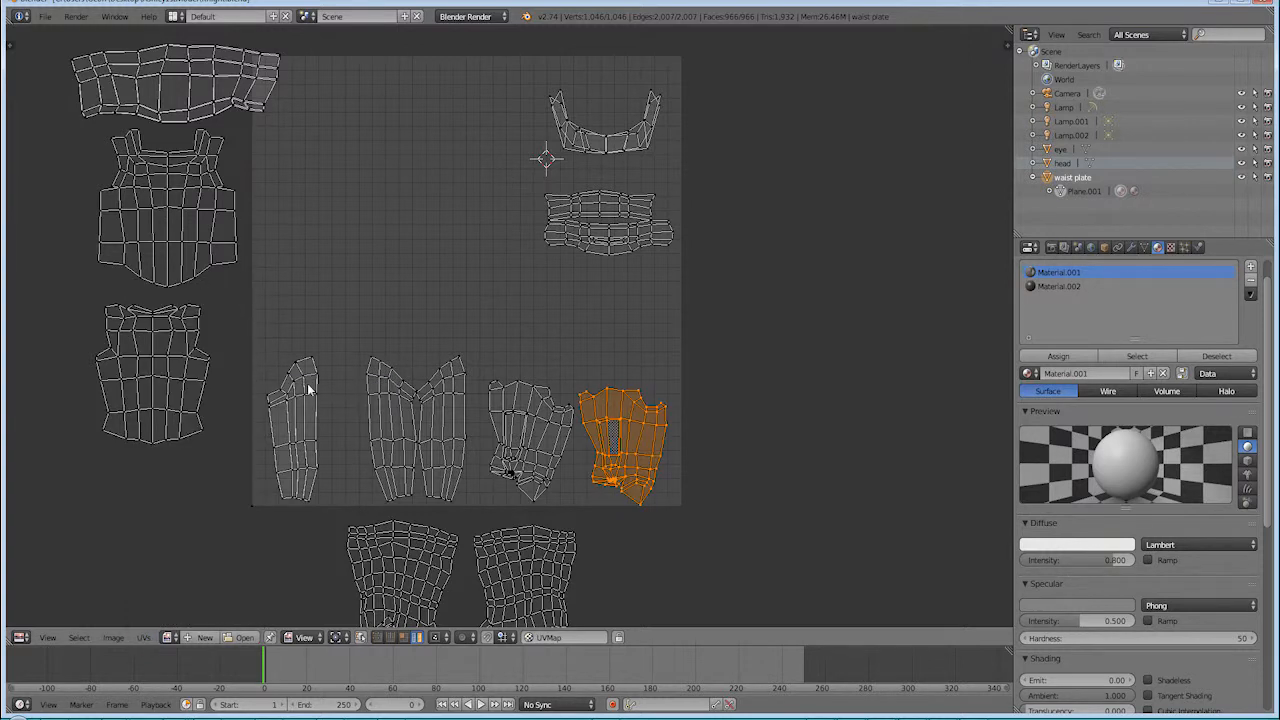
Adjust the mirrored jagged island's rotation and move it on top of its matching twin
key(g)
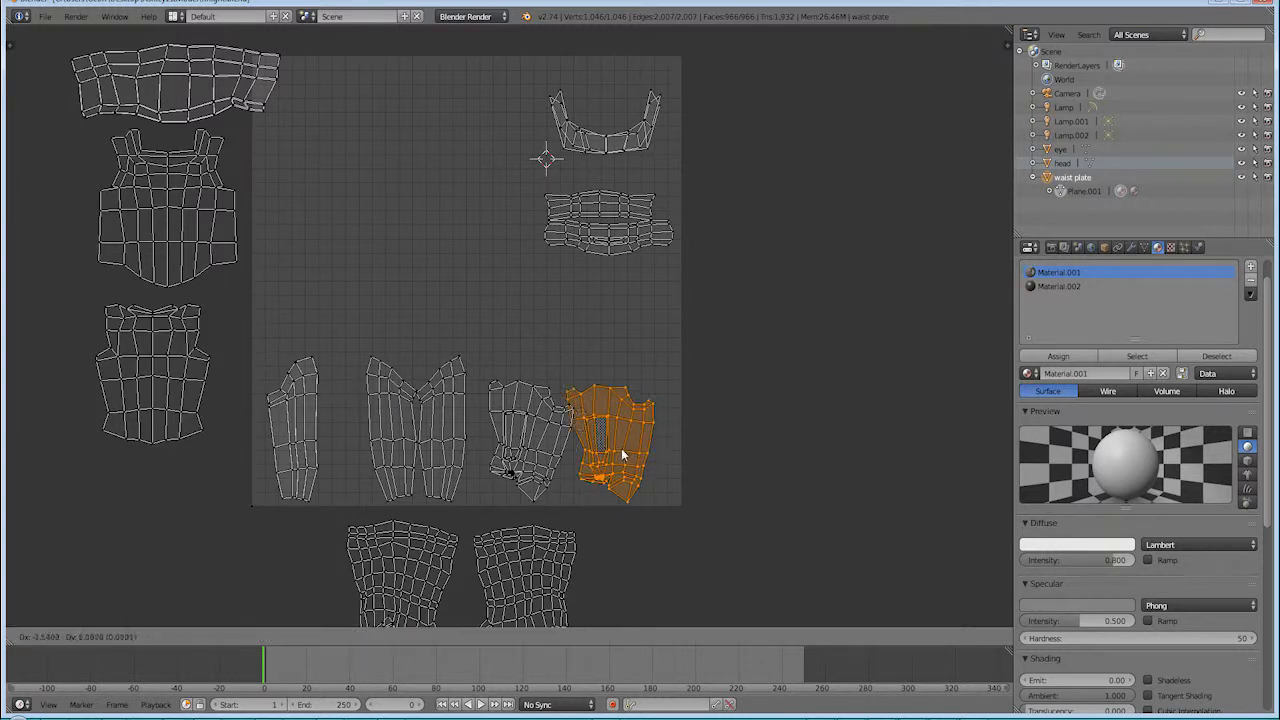
right_click(541, 453)
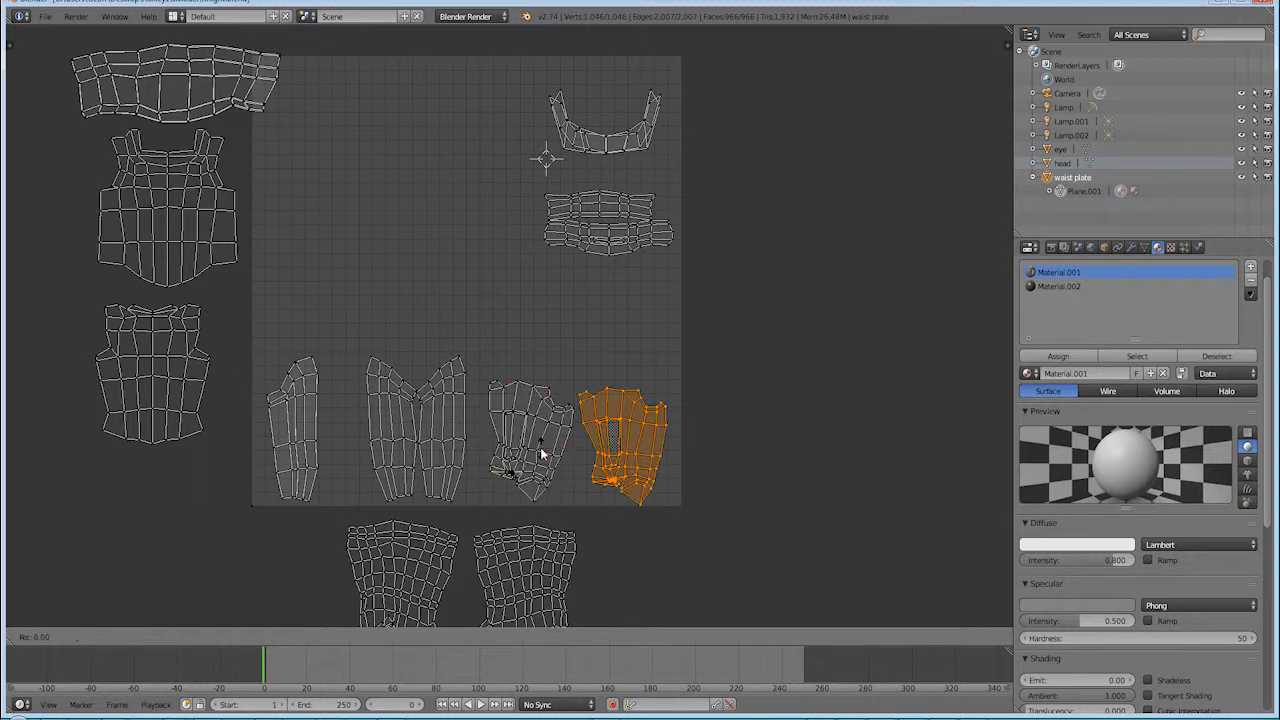
key(r)
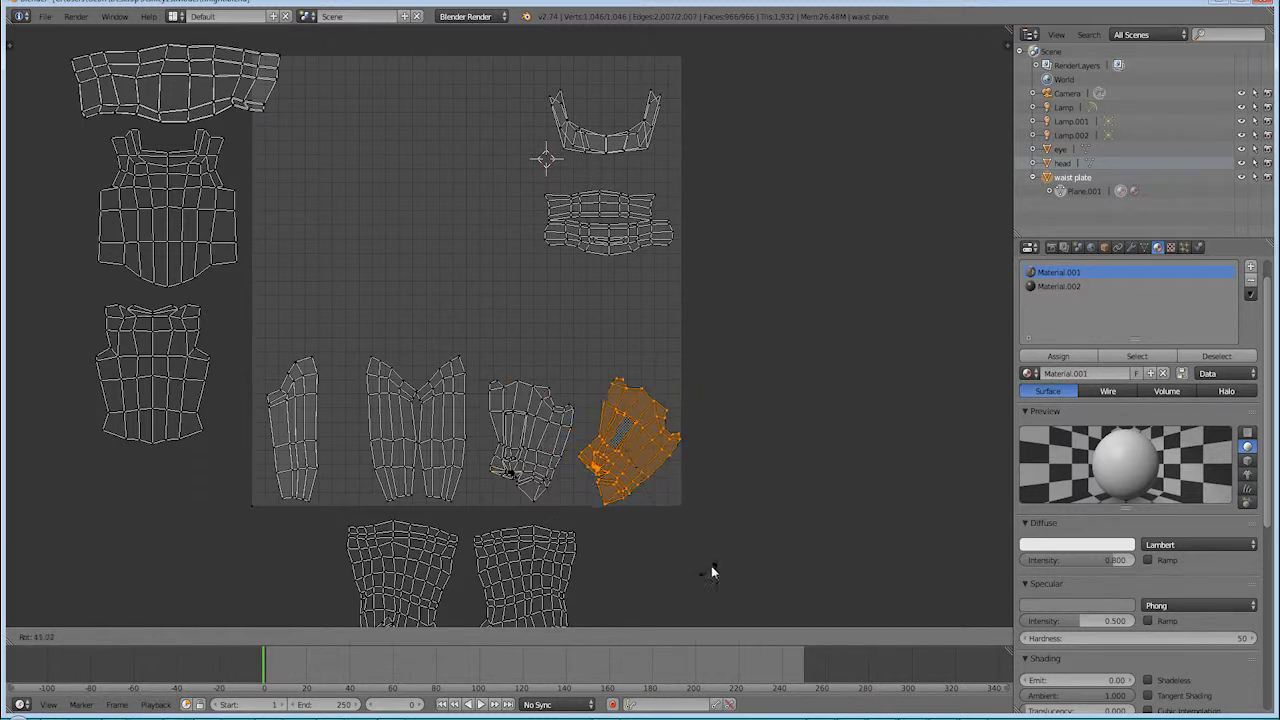
click(731, 491)
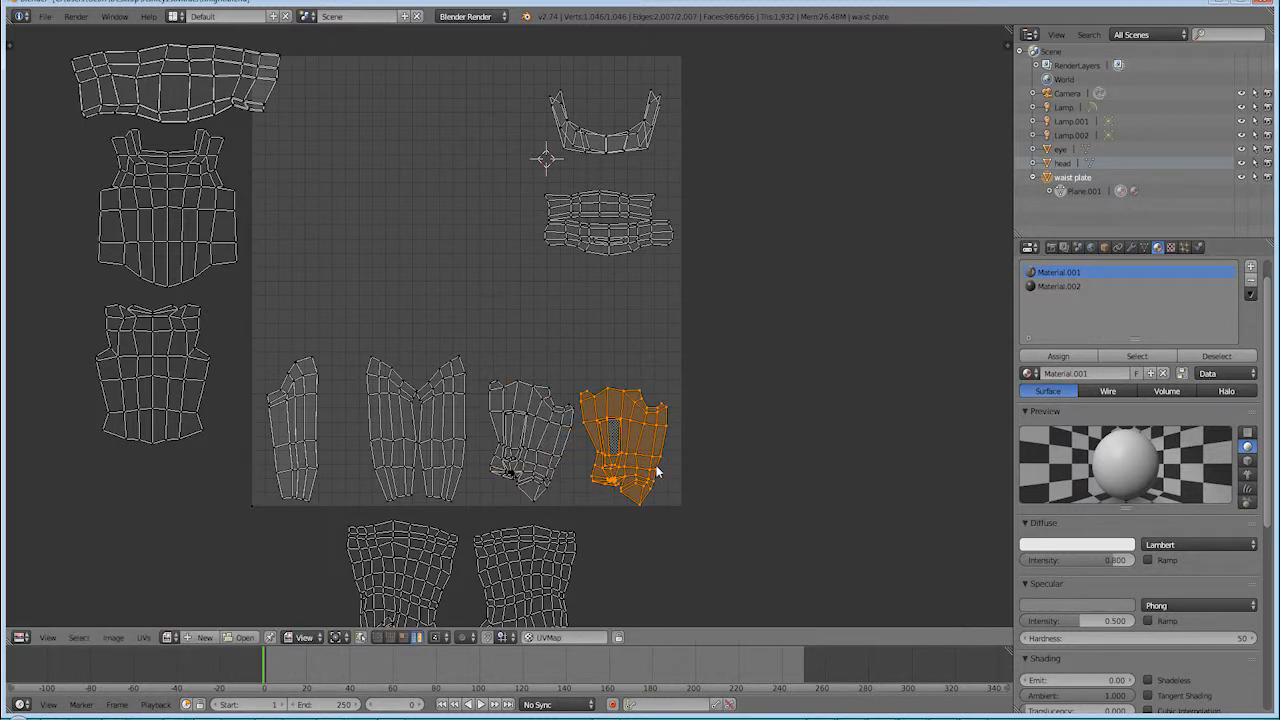
key(g)
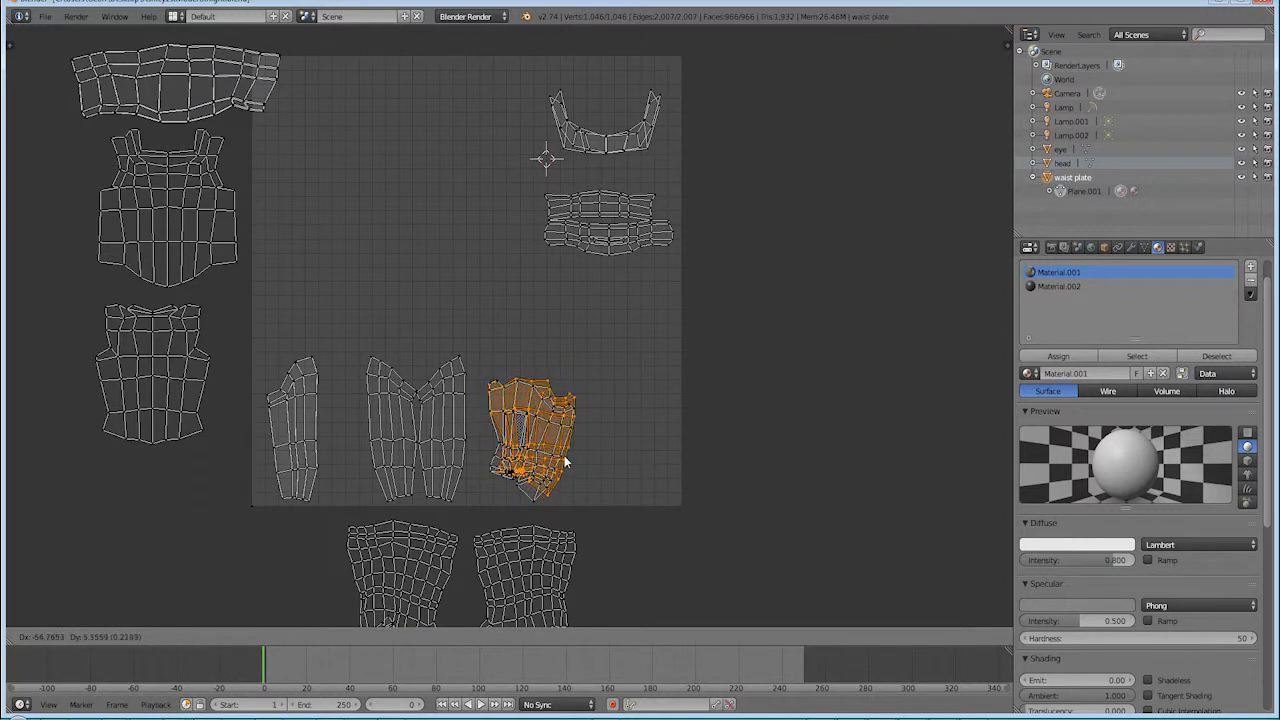
click(561, 463)
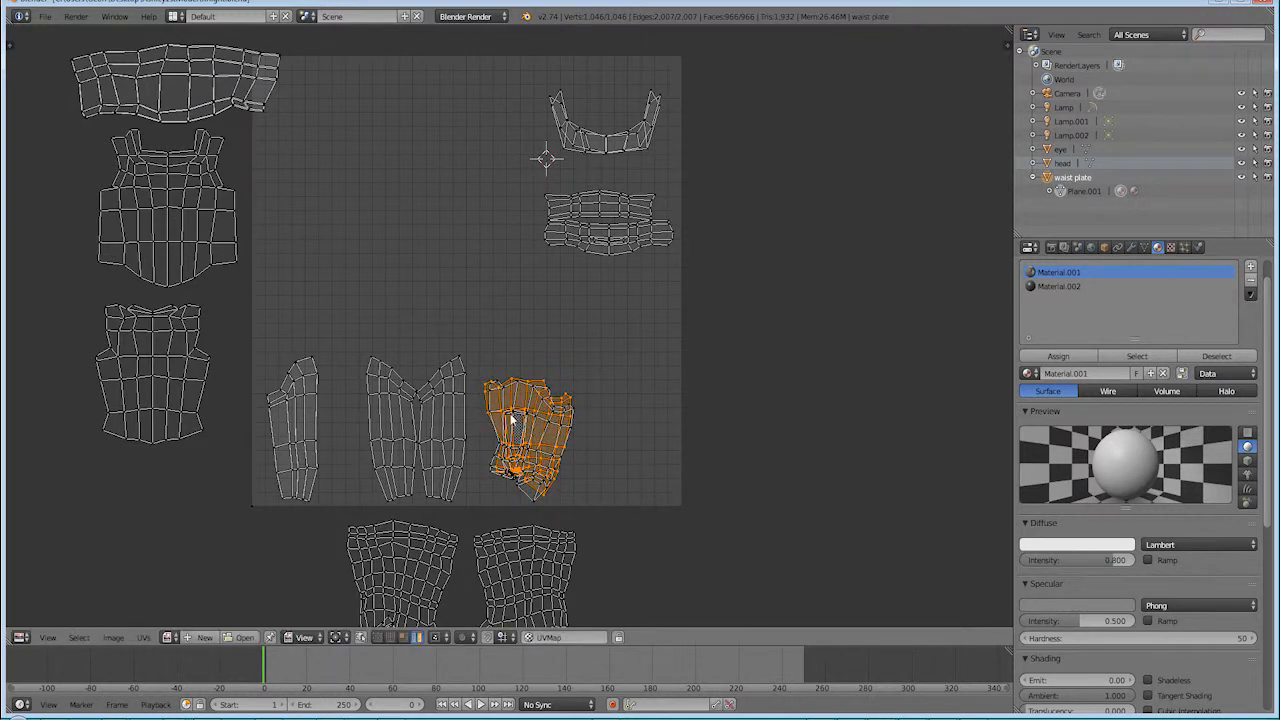
Fine-tune the mirrored jagged island's rotation and position so it lines up with its matching twin
key(r)
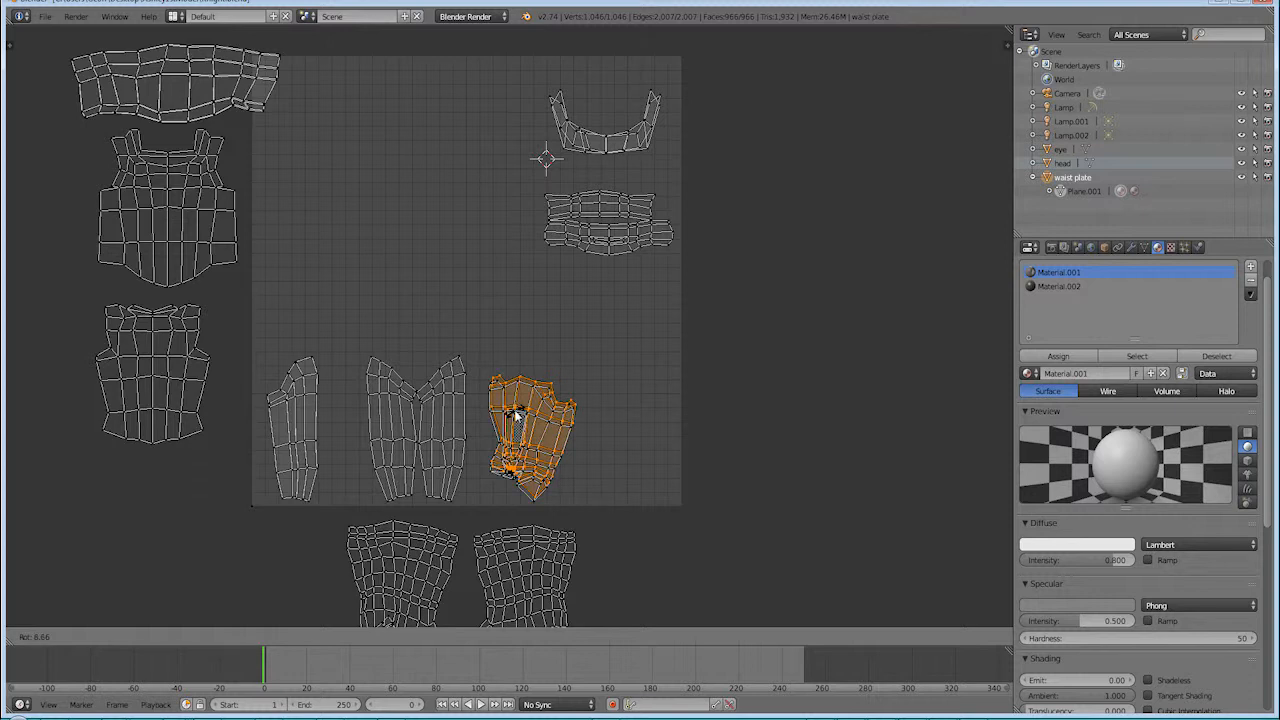
click(516, 416)
key(g)
click(515, 421)
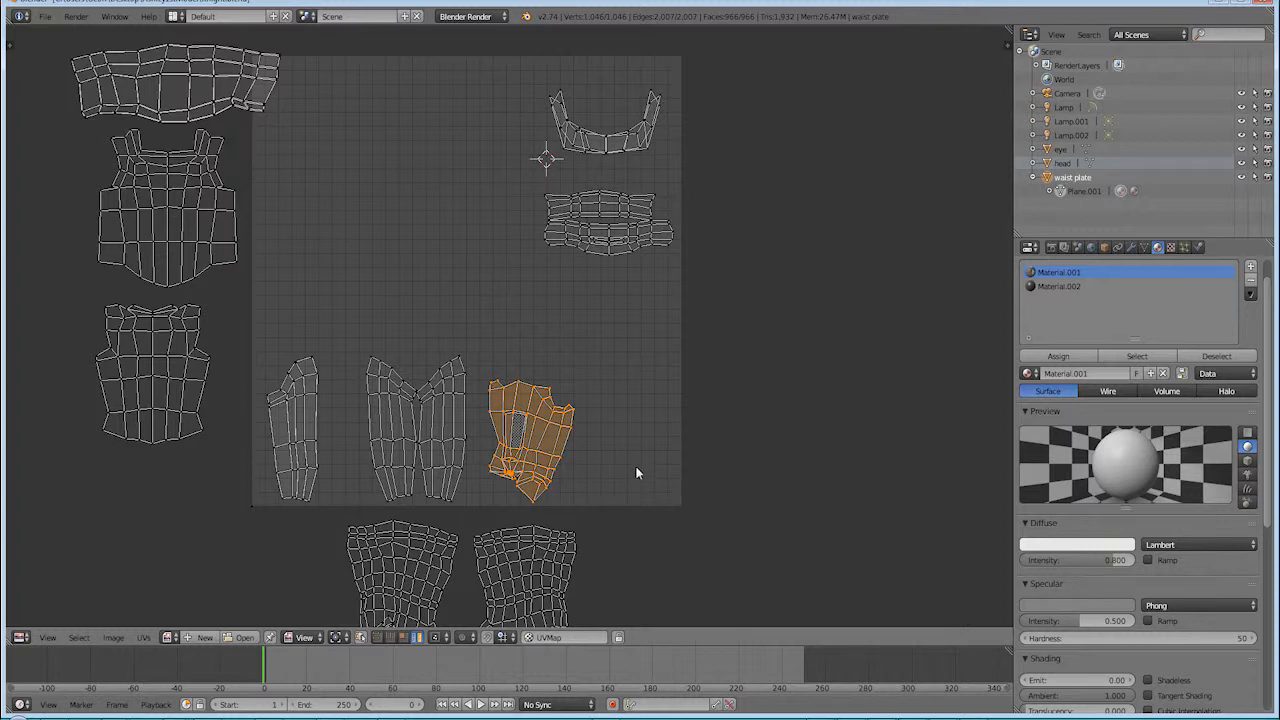
Box-select part of both stacked jagged islands, grow the selection to cover them fully, and move them outside the UV square beside its lower half
key(b)
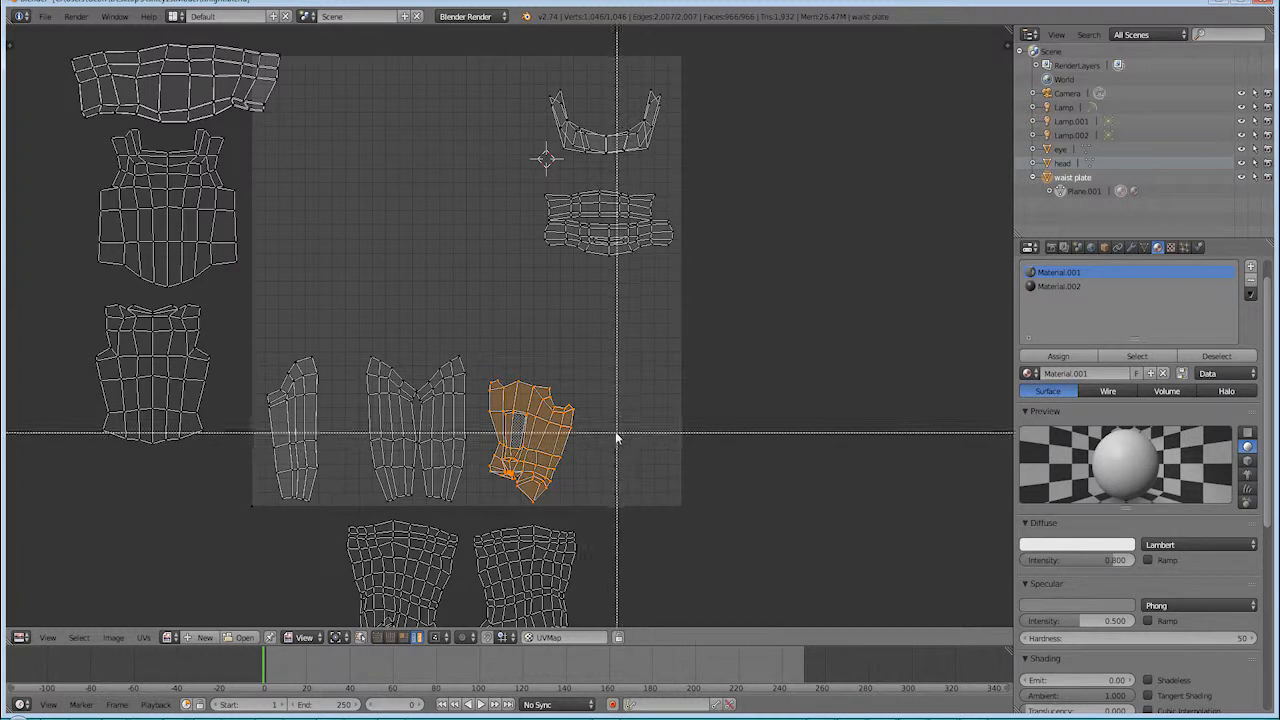
drag(593, 390, 558, 430)
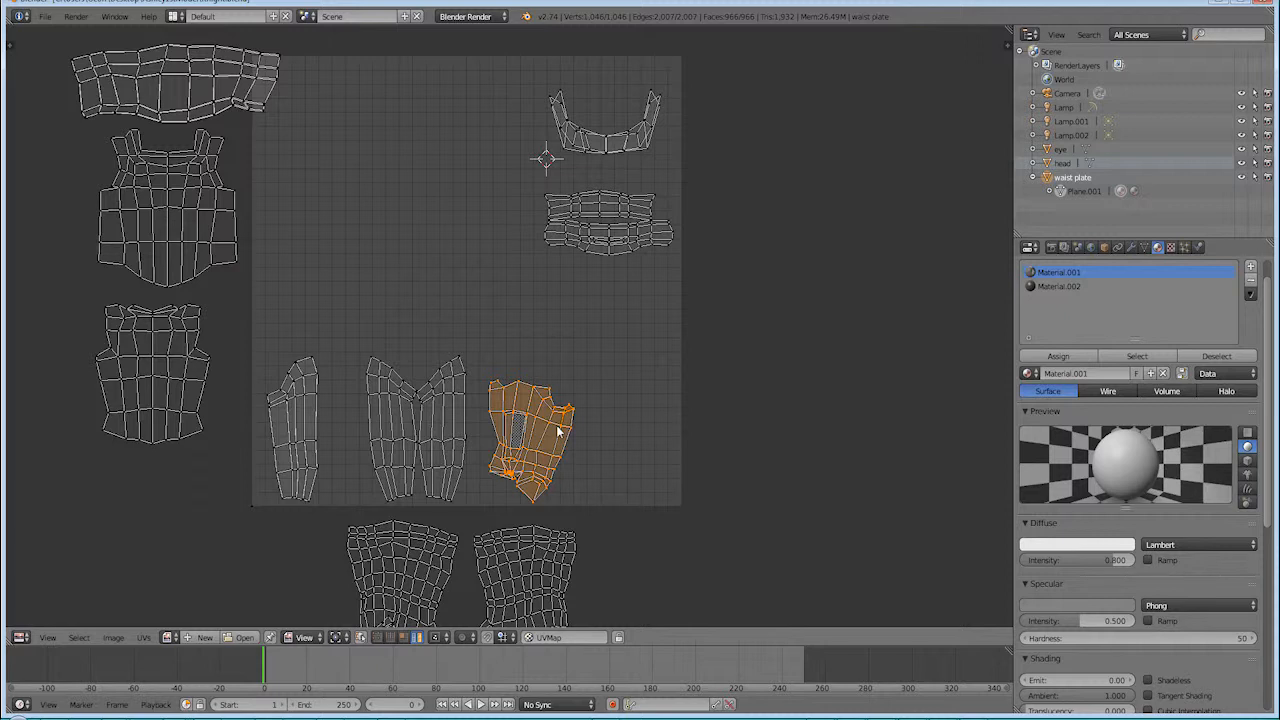
key(ctrl+KP_Add)
key(ctrl+KP_Add)
key(ctrl+KP_Add)
key(ctrl+KP_Add)
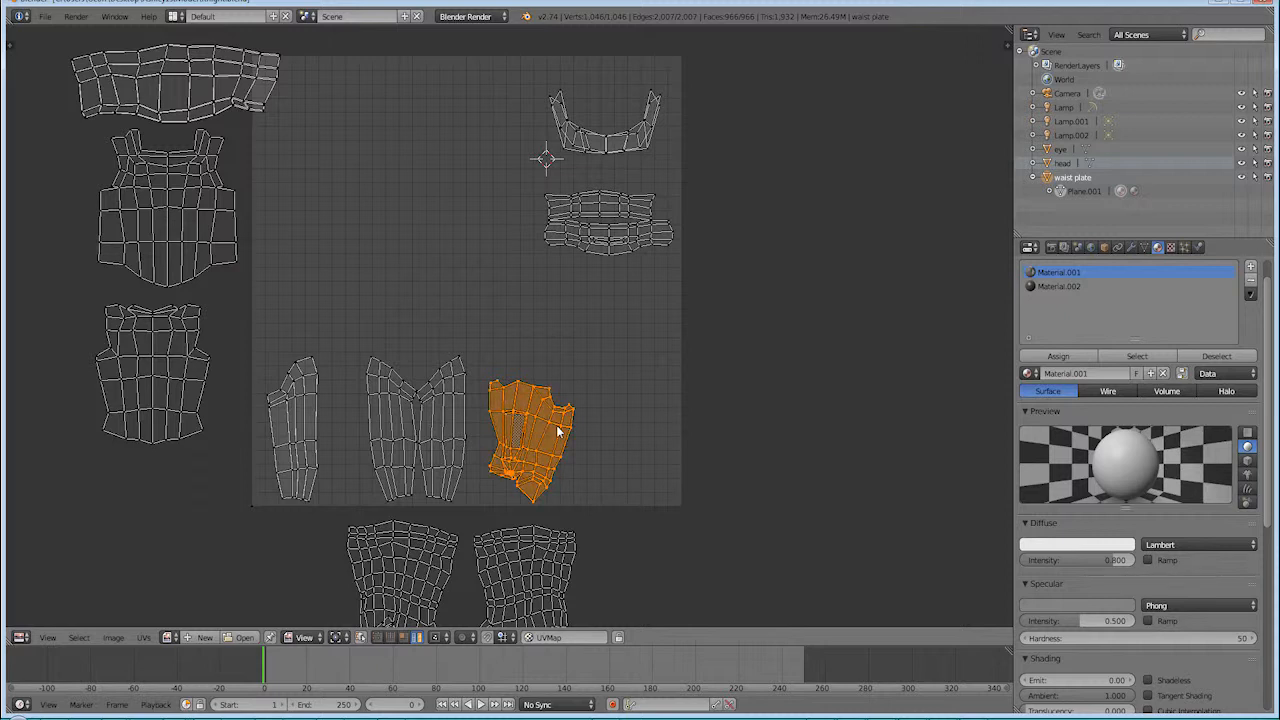
key(g)
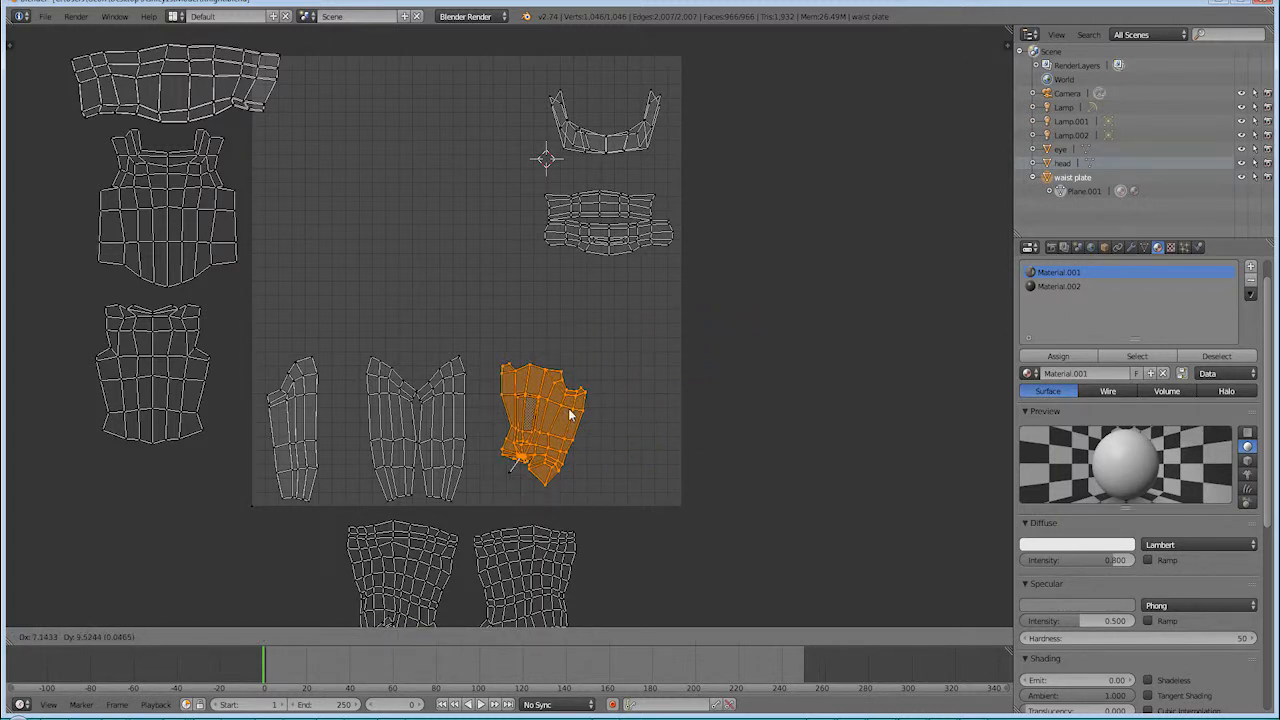
right_click(569, 414)
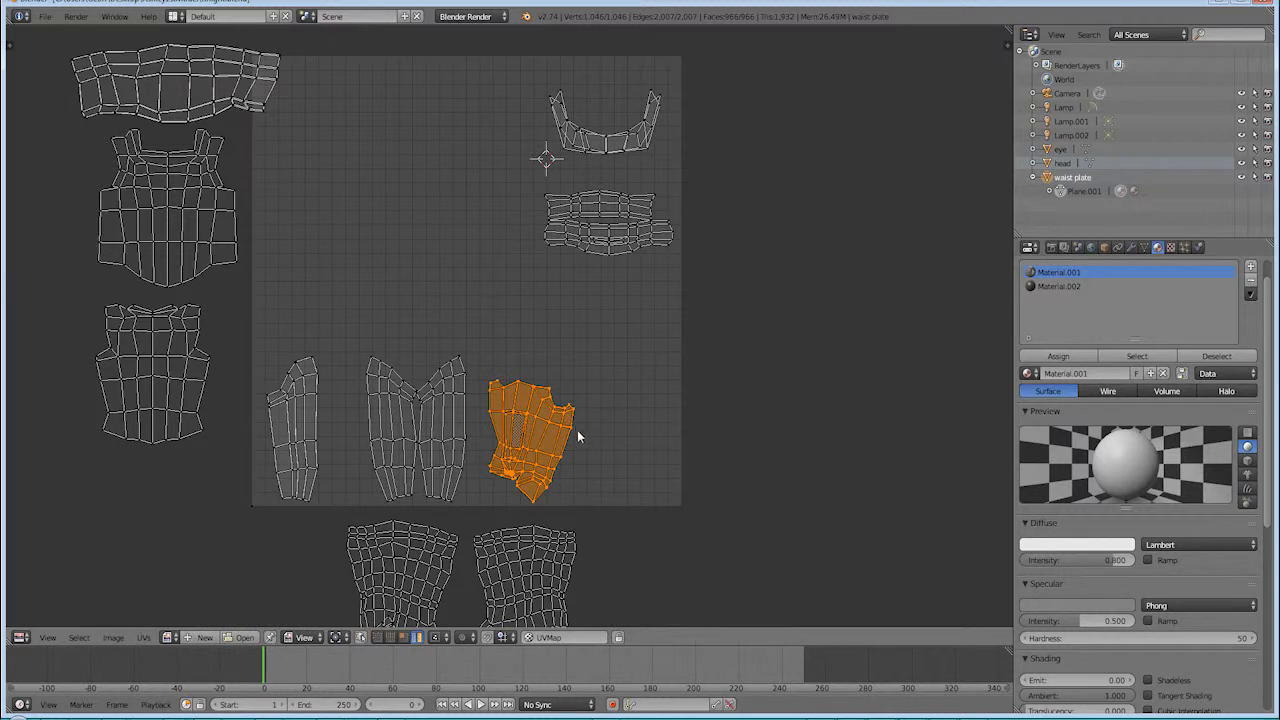
key(g)
click(787, 366)
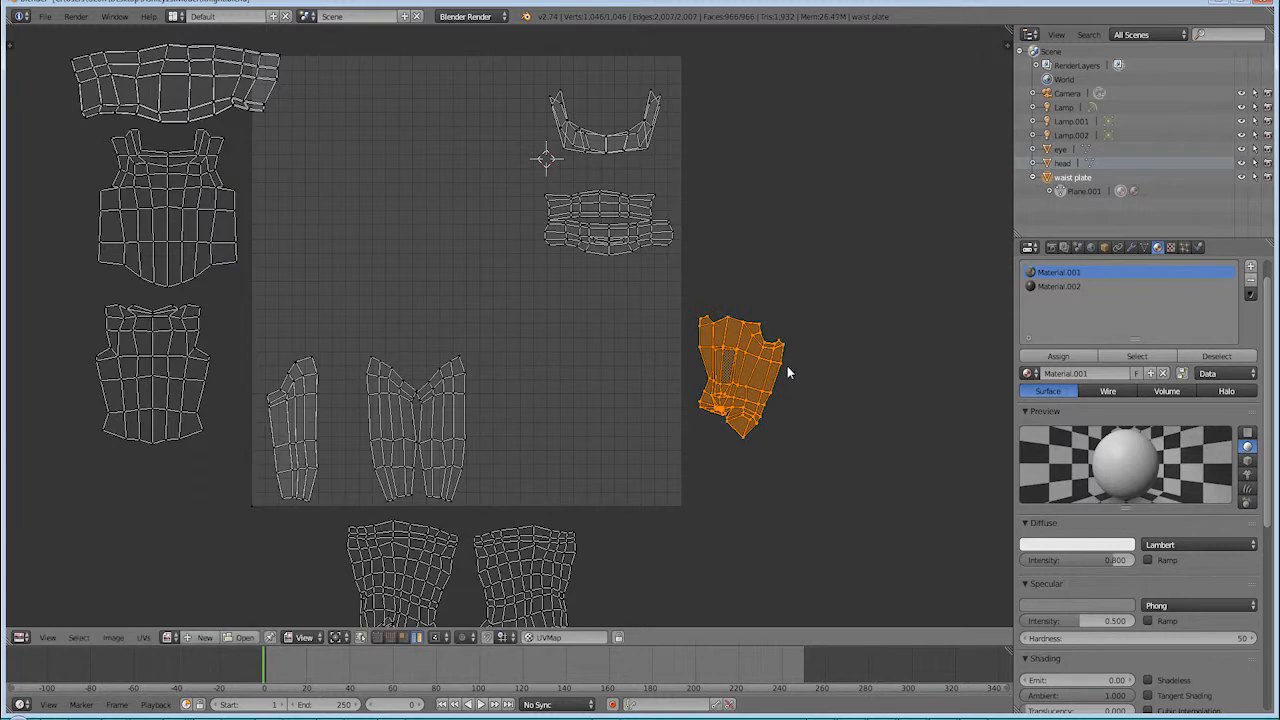
Select all UV islands and pack them into the UV square with Pack Islands
right_click(431, 446)
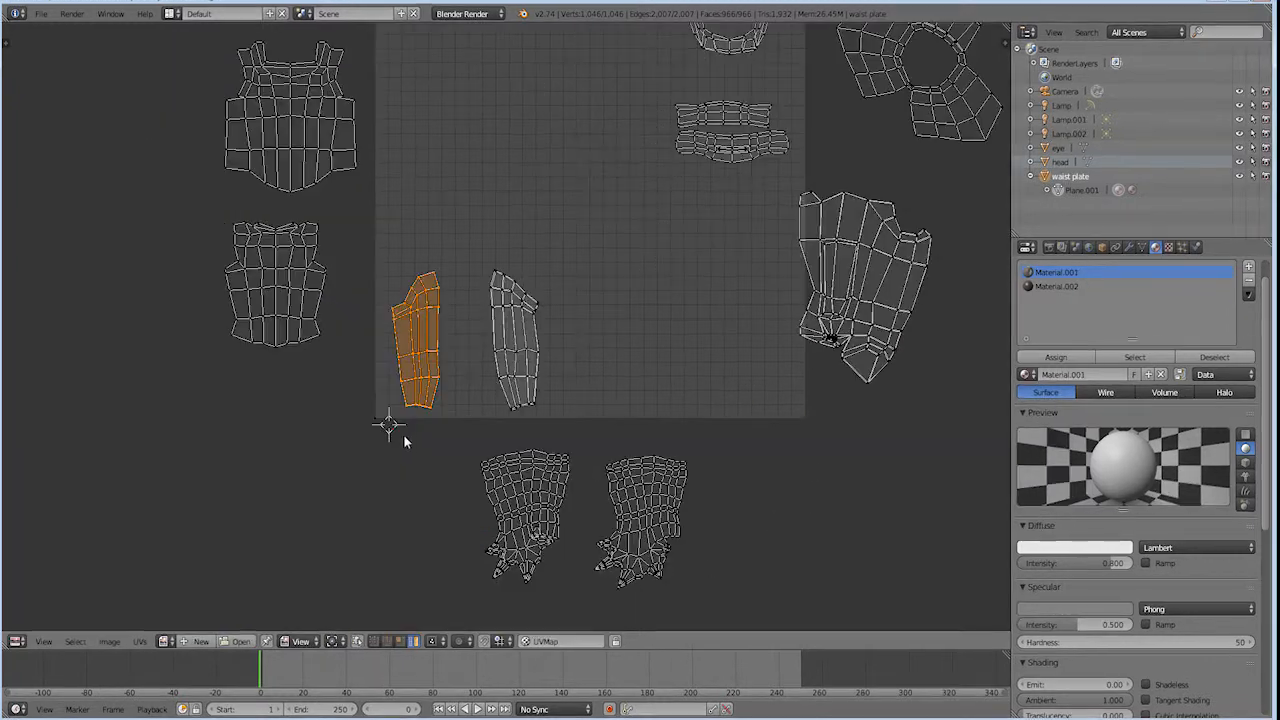
middle_drag(400, 437, 406, 451)
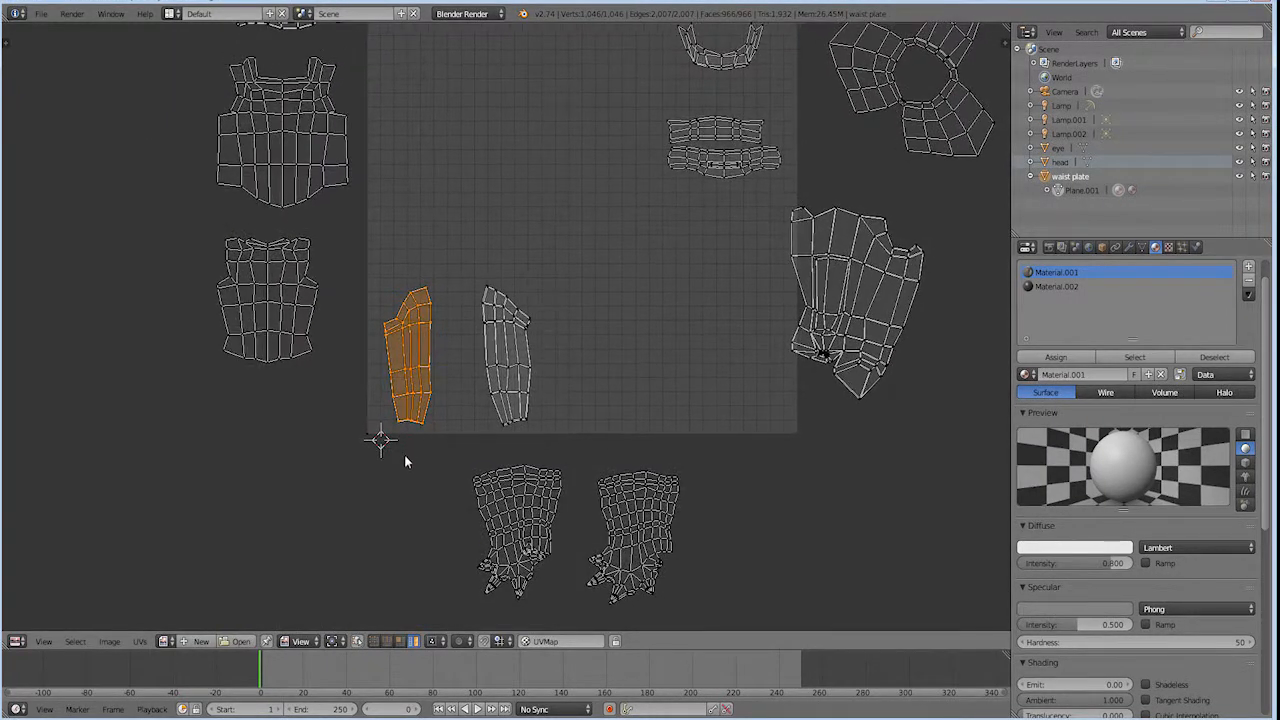
key(a)
middle_drag(312, 530, 264, 521)
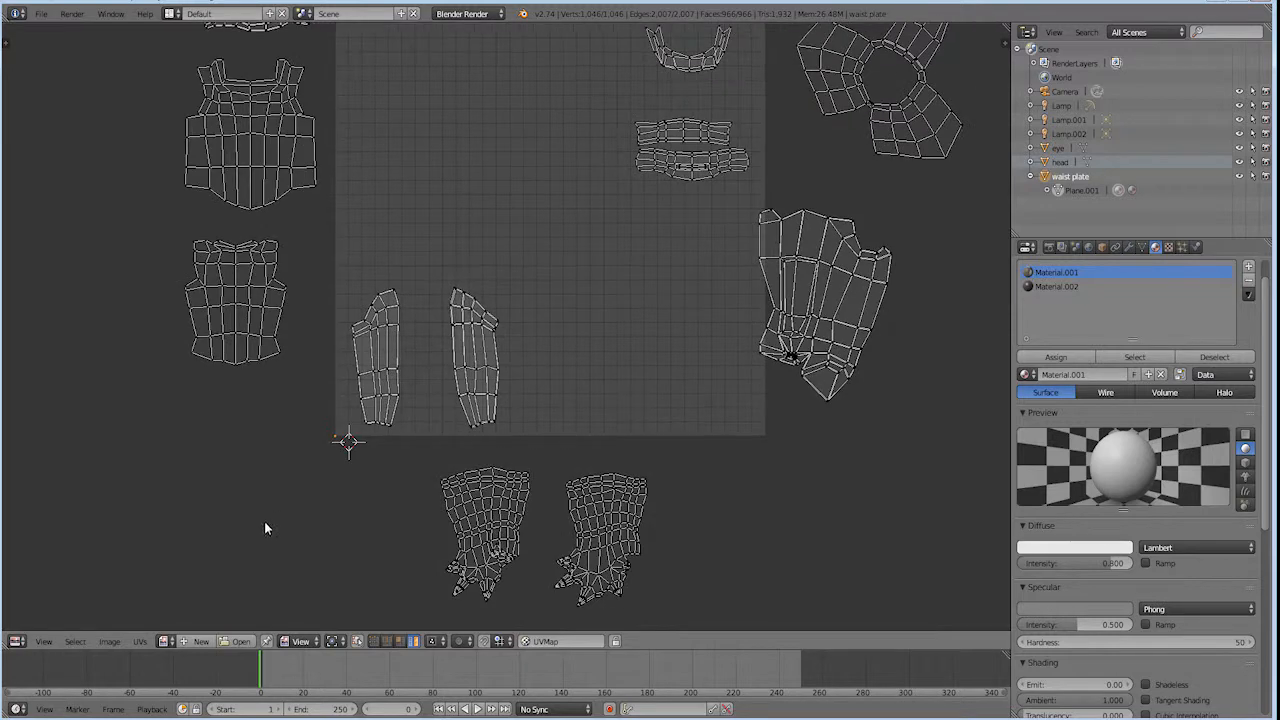
click(139, 642)
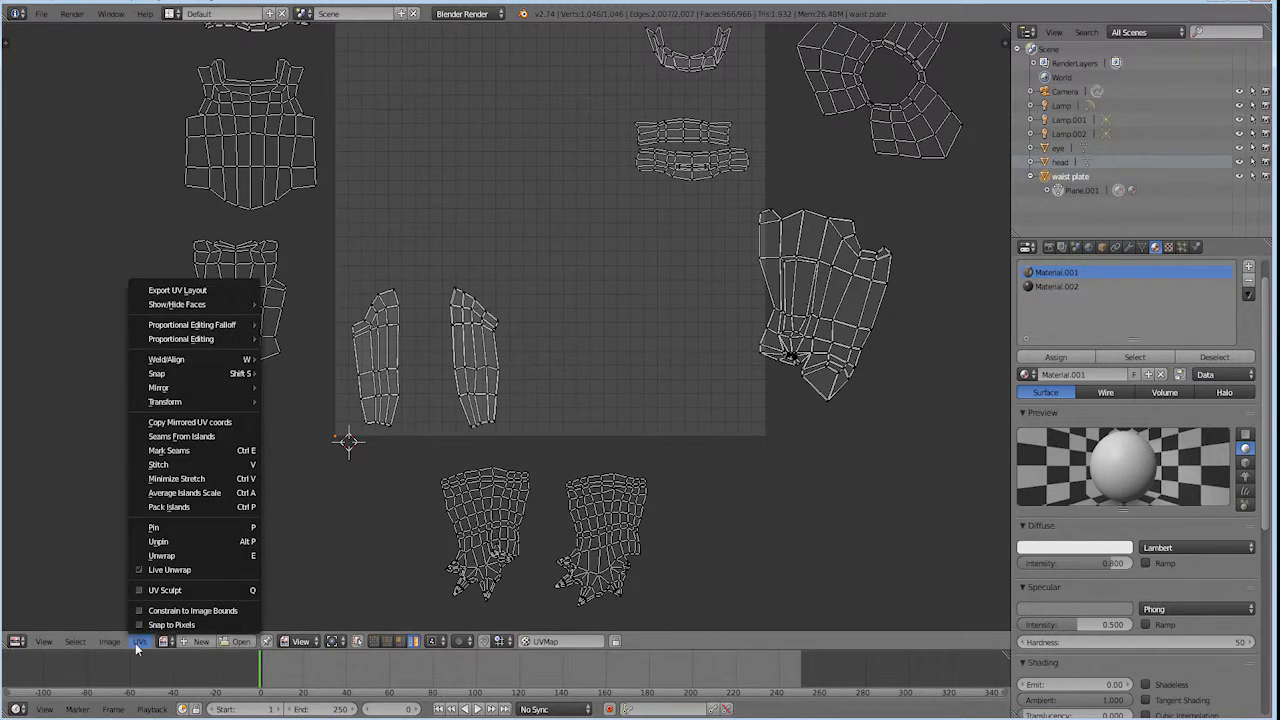
click(178, 507)
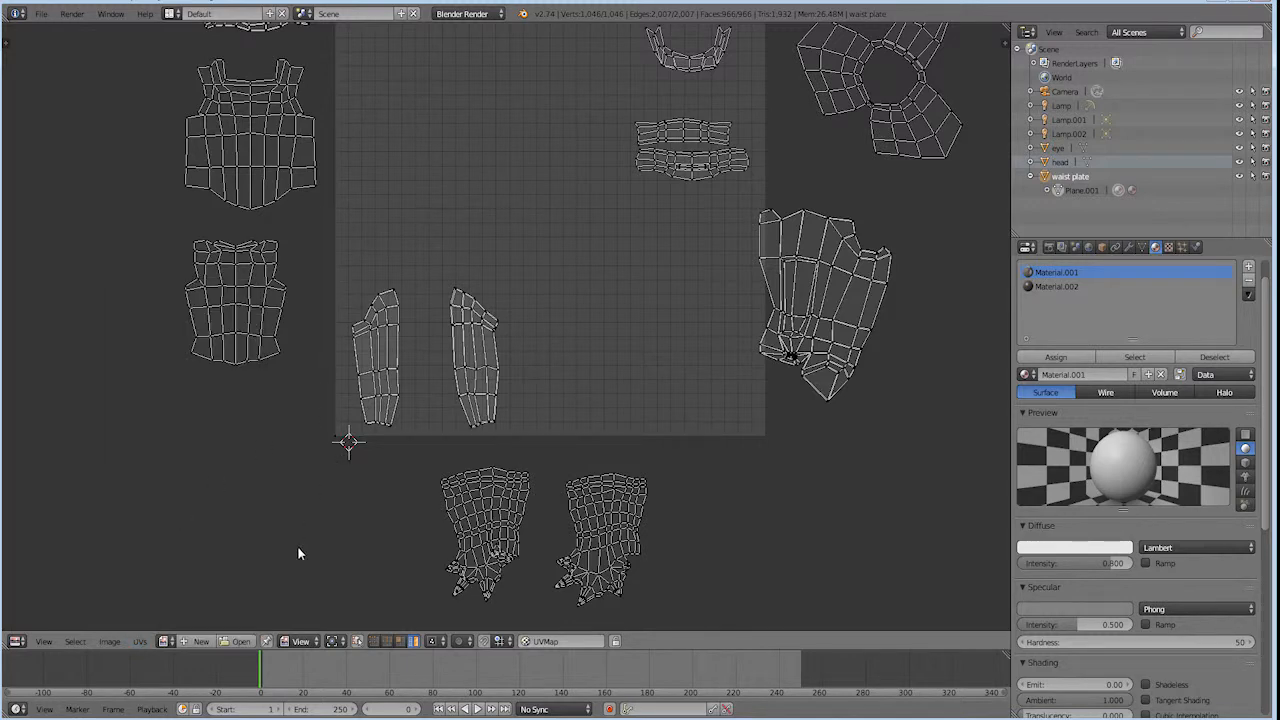
middle_drag(298, 543, 295, 535)
key(a)
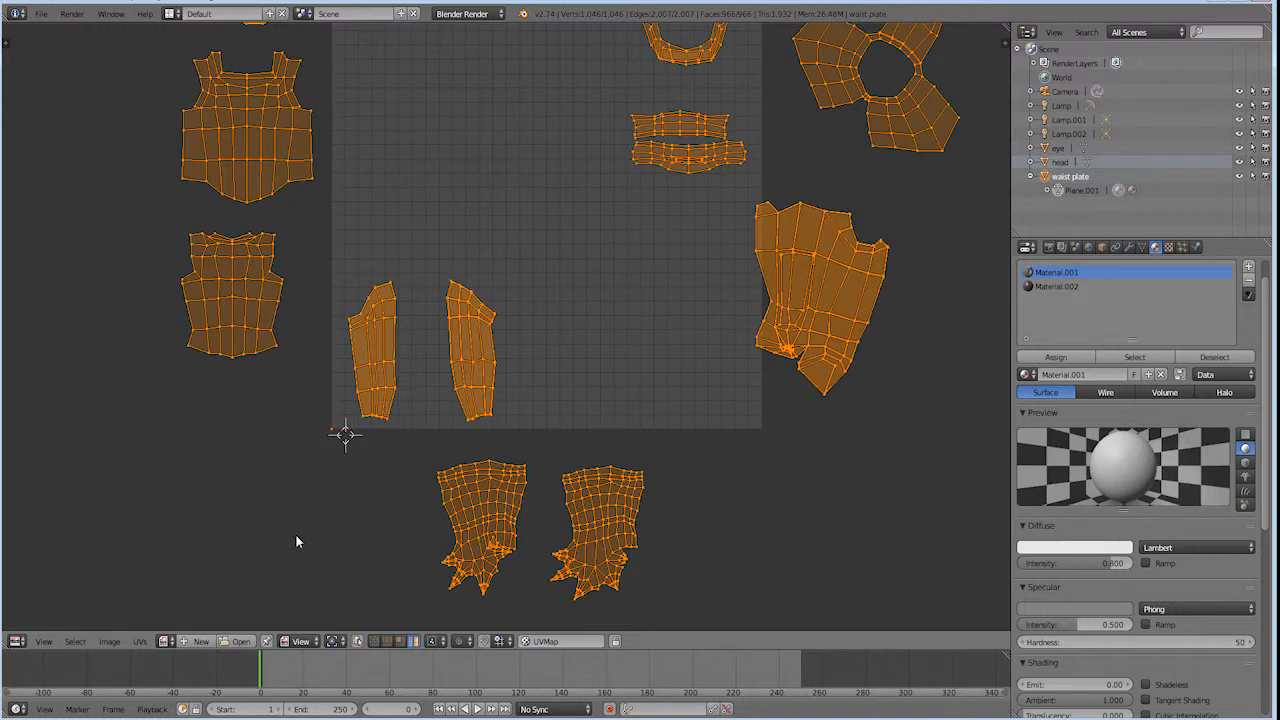
click(141, 641)
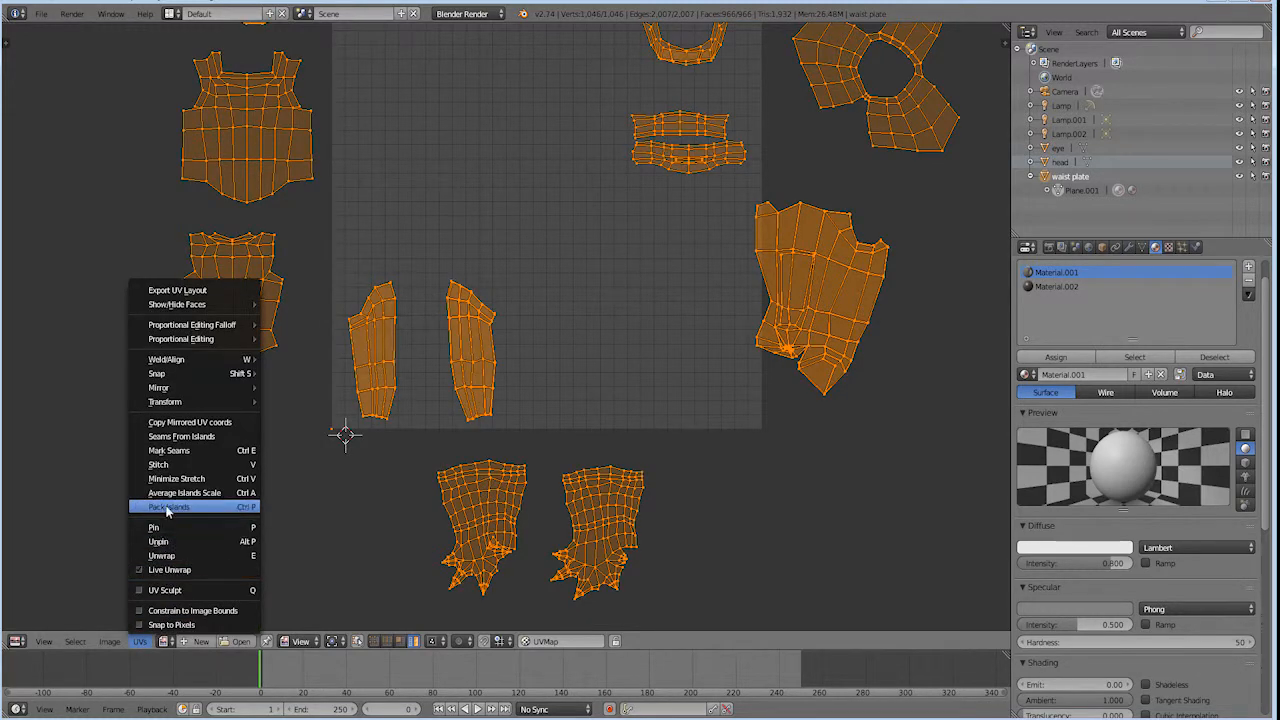
click(167, 508)
middle_drag(636, 458, 606, 569)
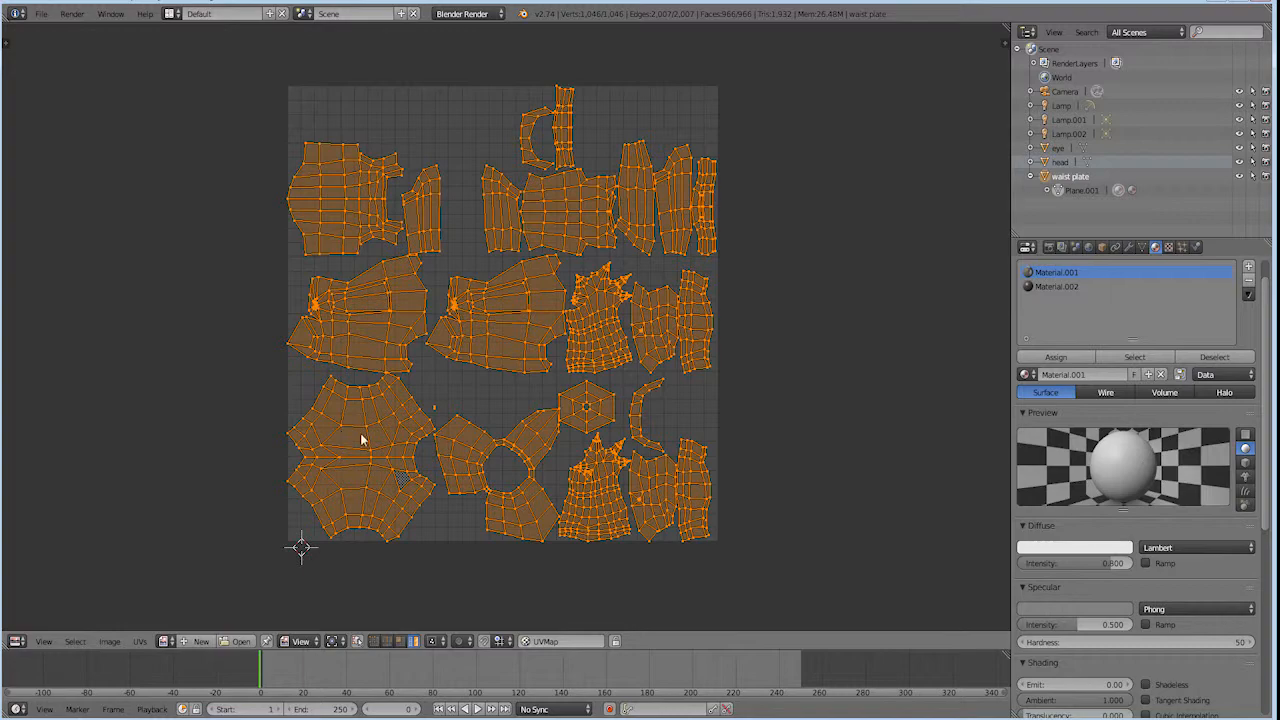
Examine the packed narrow band island at the end of the middle row by selecting it and test-moving it
scroll(551, 299, up, 3)
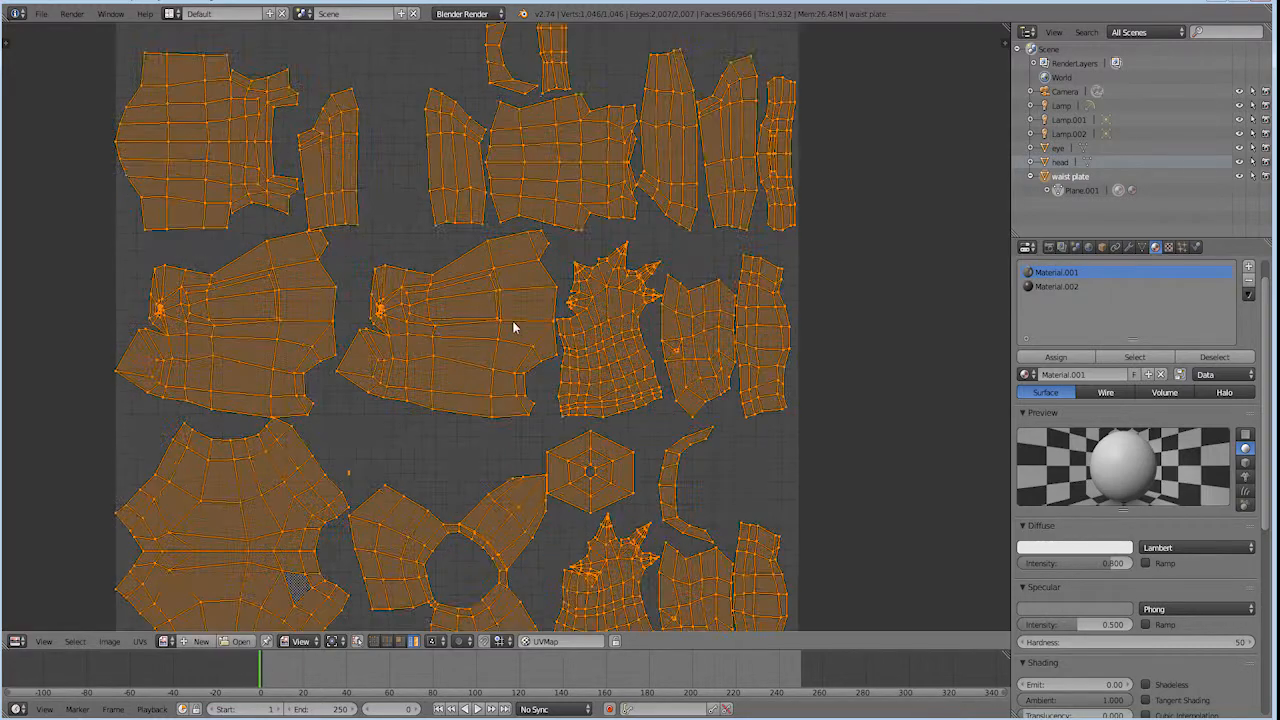
middle_drag(416, 405, 331, 475)
scroll(547, 427, up, 1)
click(775, 360)
right_click(716, 382)
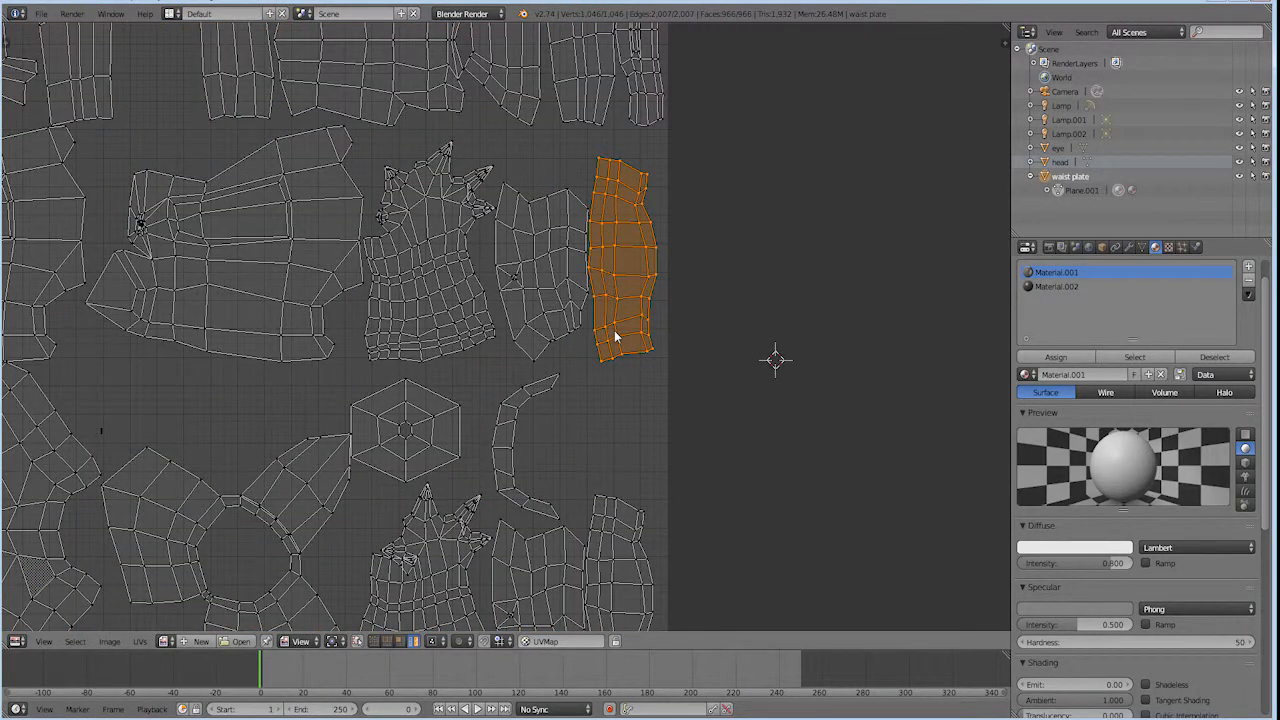
key(g)
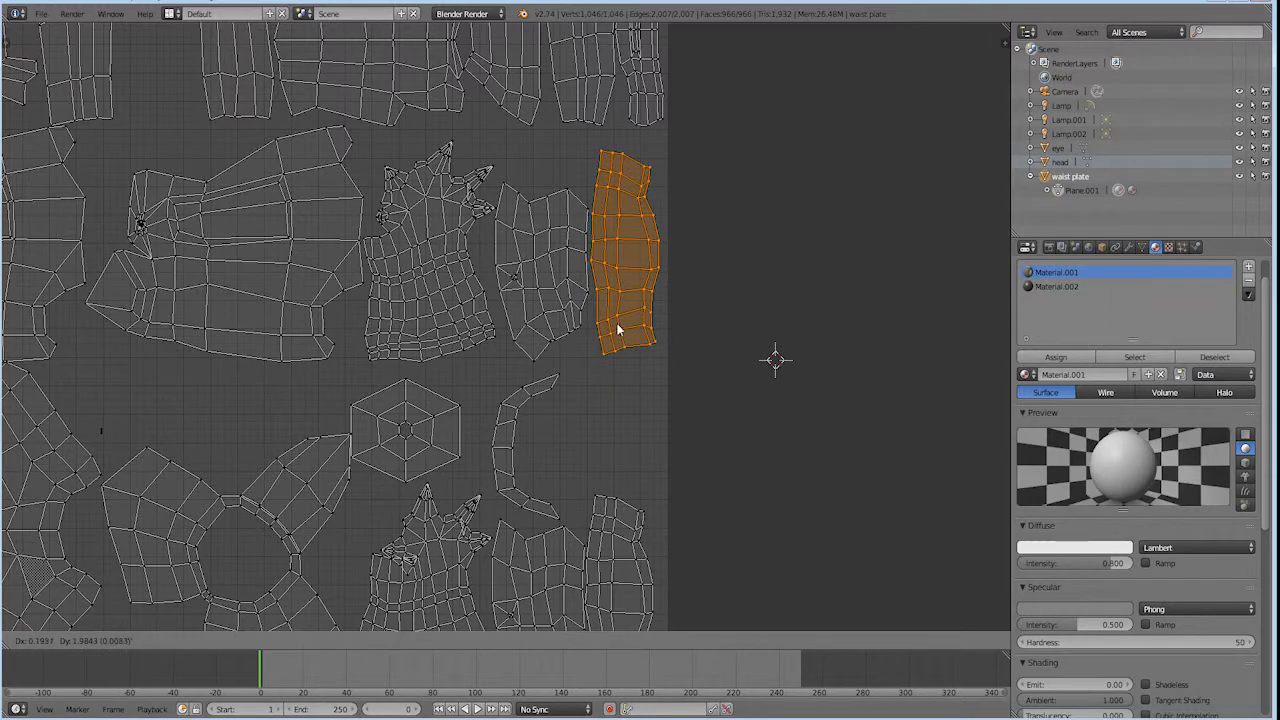
click(614, 331)
Select the tall pointed island in the top row of the packed layout and mark seams for it
middle_drag(645, 421, 571, 397)
right_click(696, 264)
key(g)
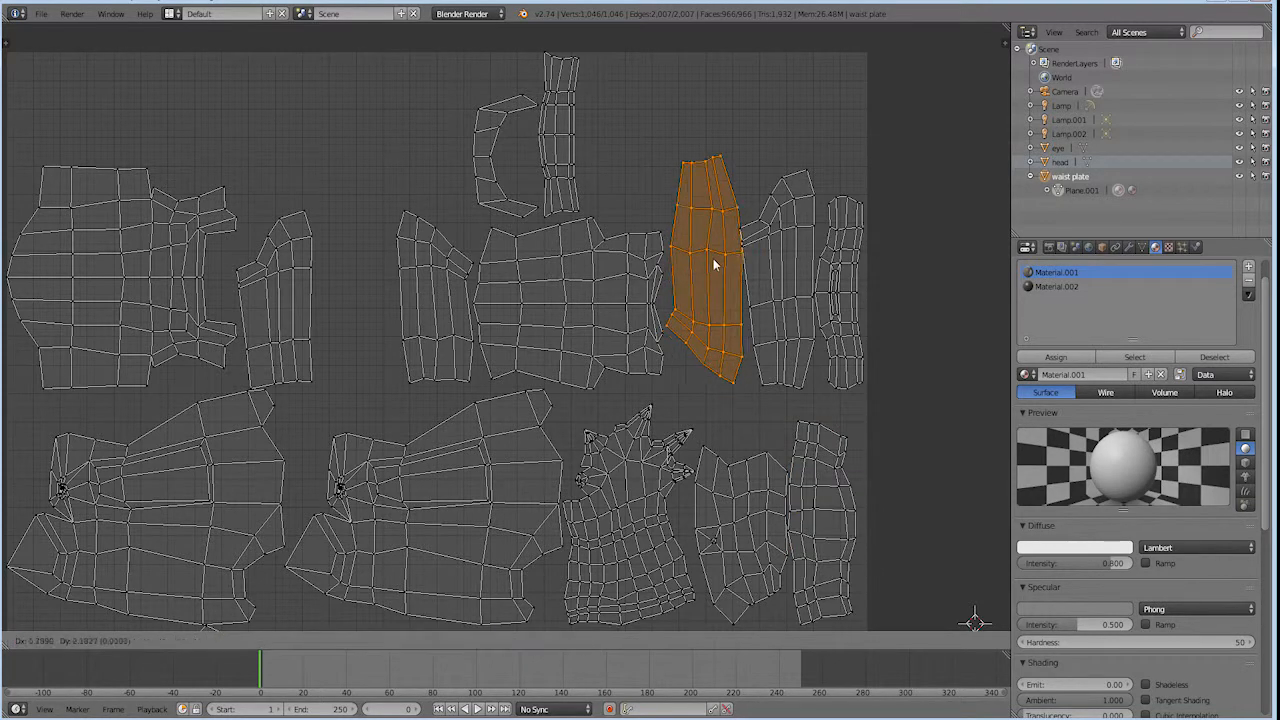
right_click(715, 266)
middle_drag(685, 369, 672, 321)
middle_drag(327, 320, 351, 289)
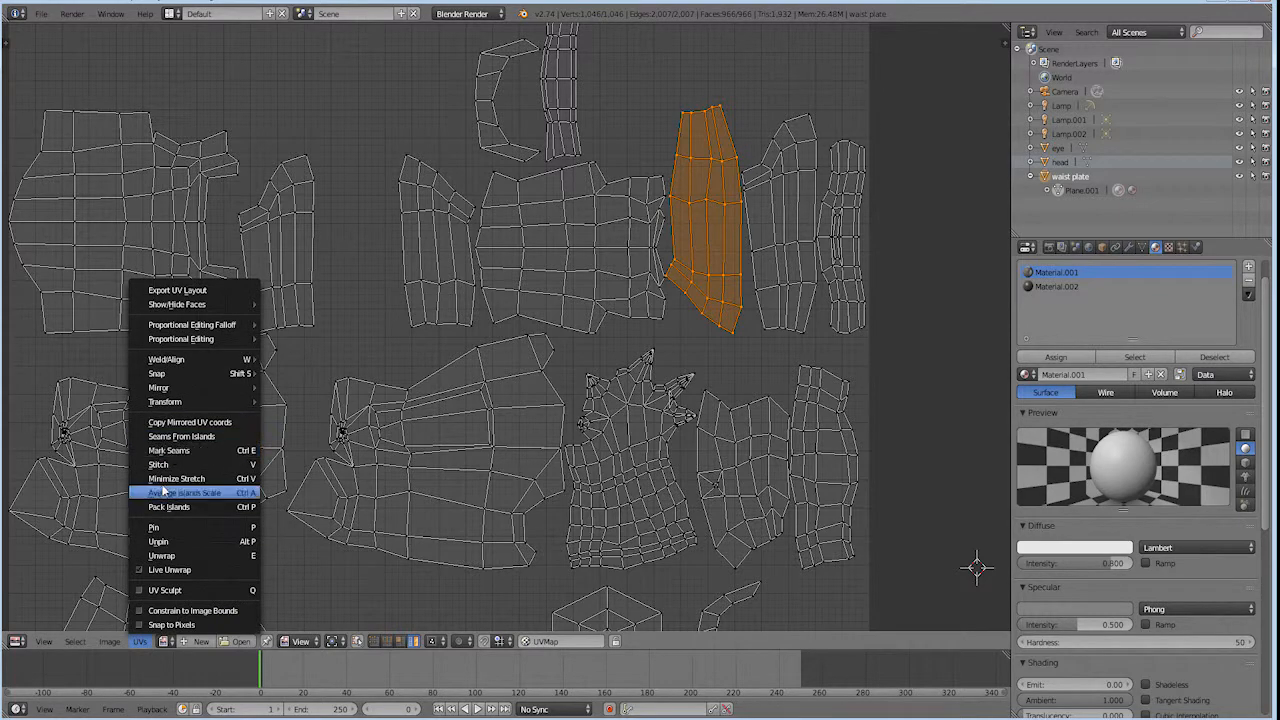
click(172, 450)
Check individual islands in the packed top row, and select all islands to review the whole layout
right_click(897, 328)
mouse_move(874, 372)
middle_down()
mouse_move(846, 354)
mouse_move(797, 374)
mouse_move(808, 333)
mouse_move(806, 360)
mouse_move(842, 325)
middle_up()
scroll(809, 333, down, 1)
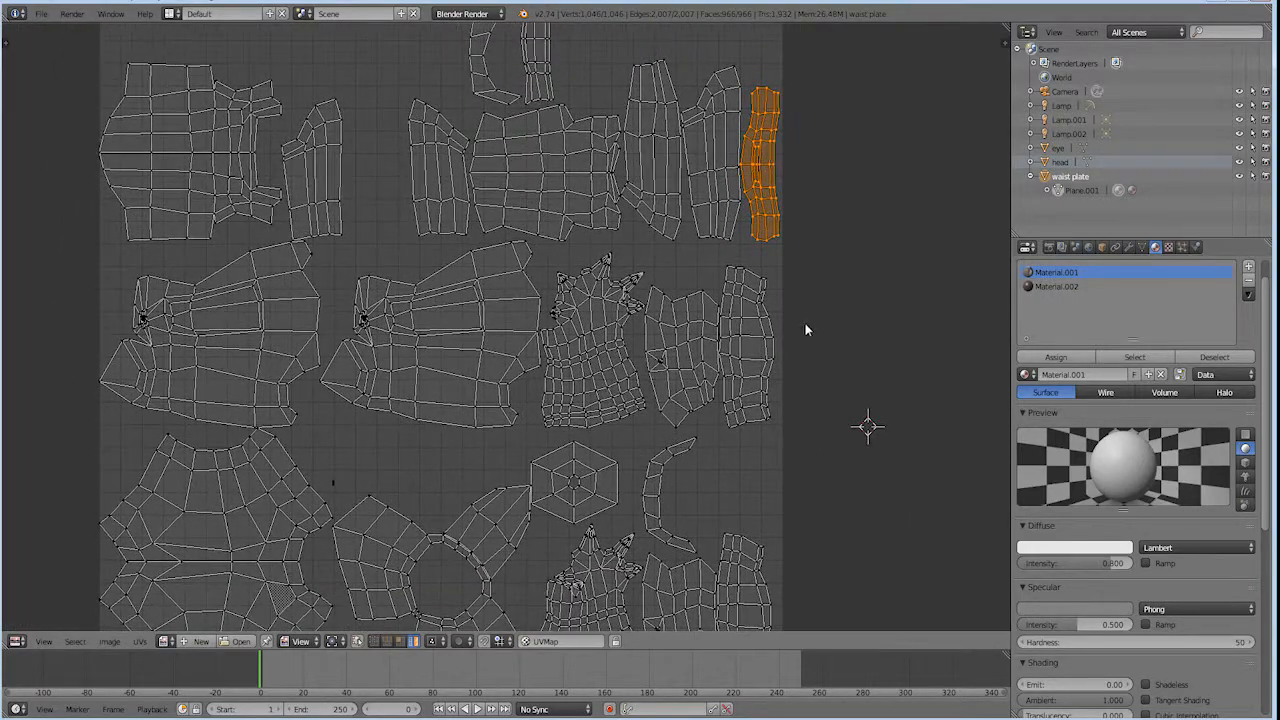
middle_drag(454, 243, 446, 209)
scroll(463, 276, down, 1)
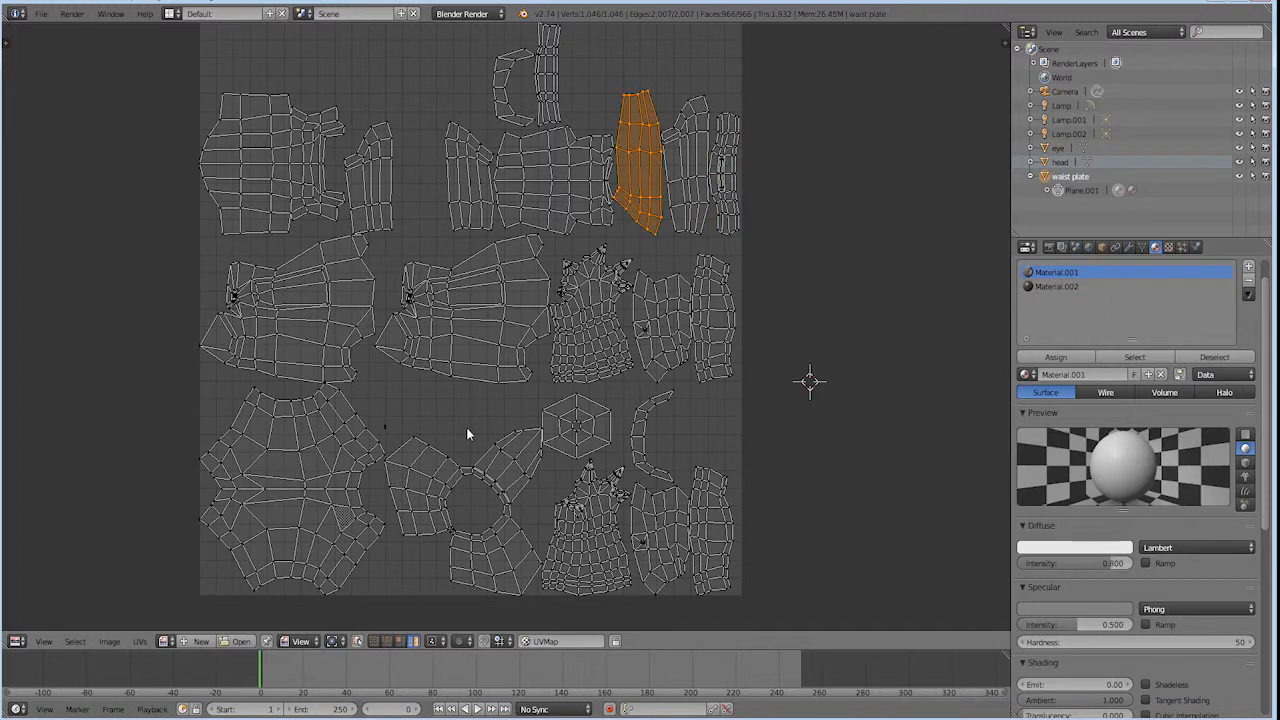
key(a)
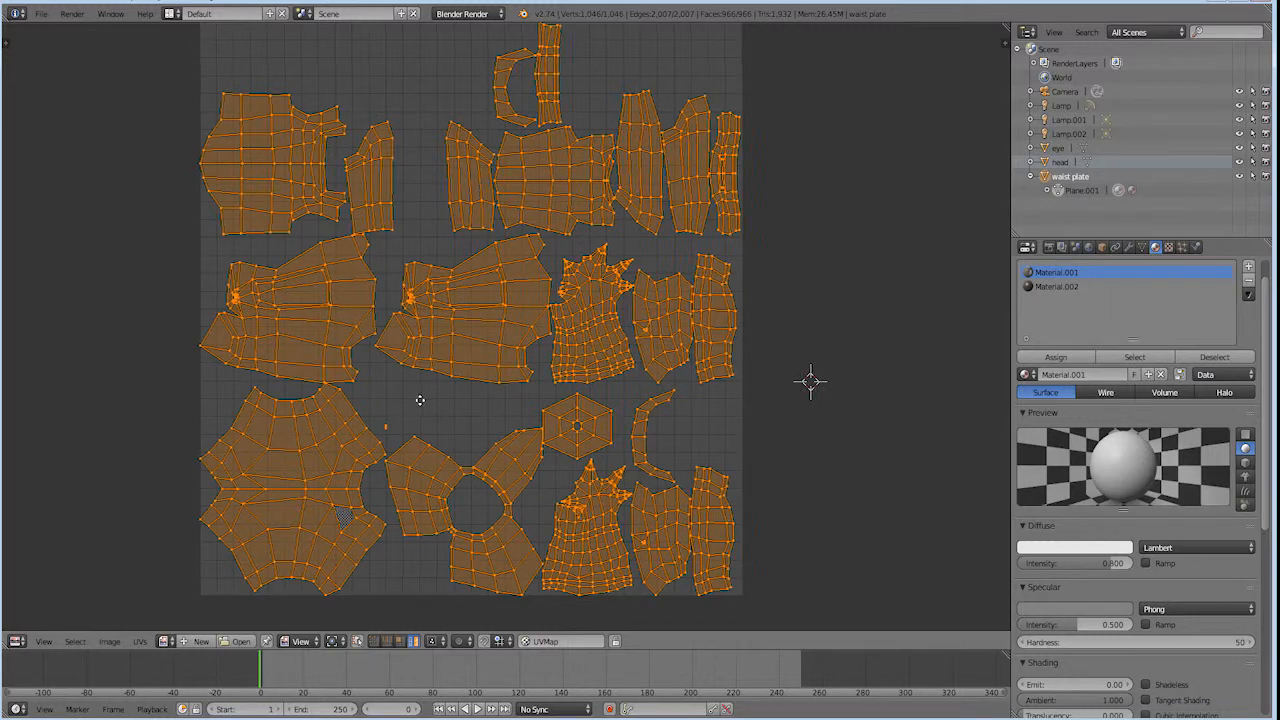
middle_drag(418, 401, 434, 409)
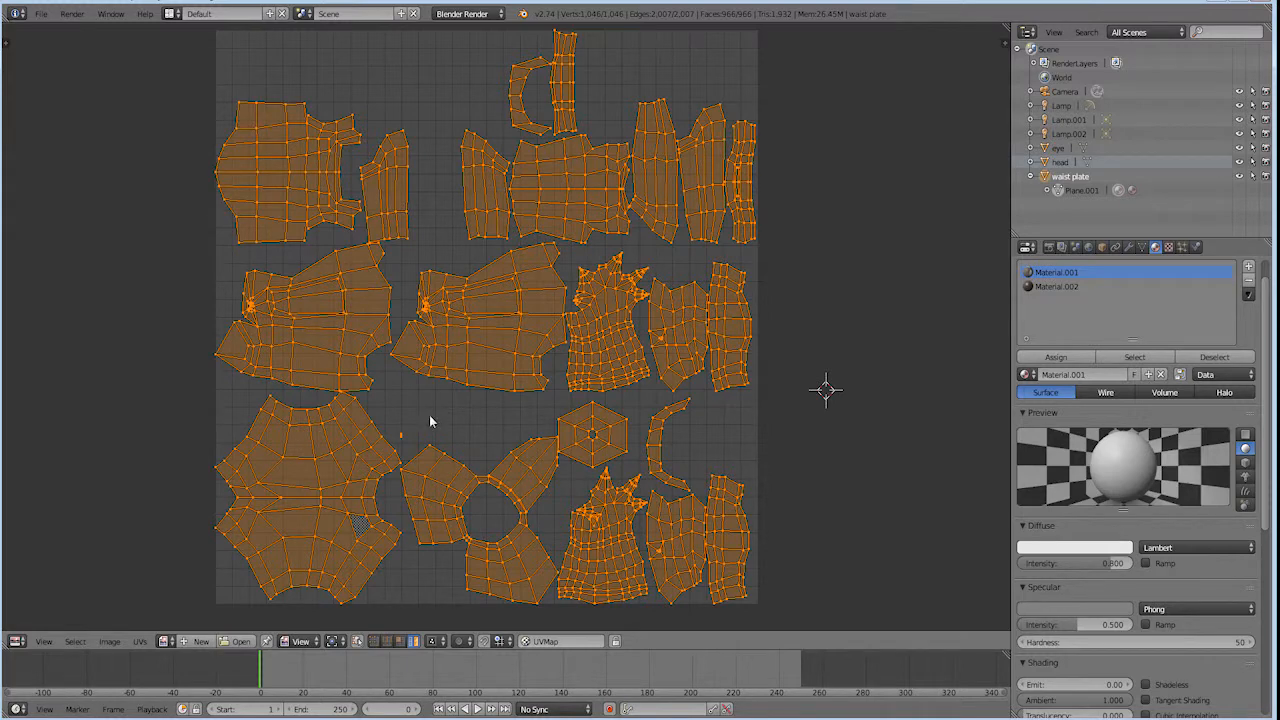
mouse_move(417, 434)
middle_down()
mouse_move(400, 457)
mouse_move(384, 437)
mouse_move(388, 405)
mouse_move(396, 430)
middle_up()
scroll(394, 404, down, 1)
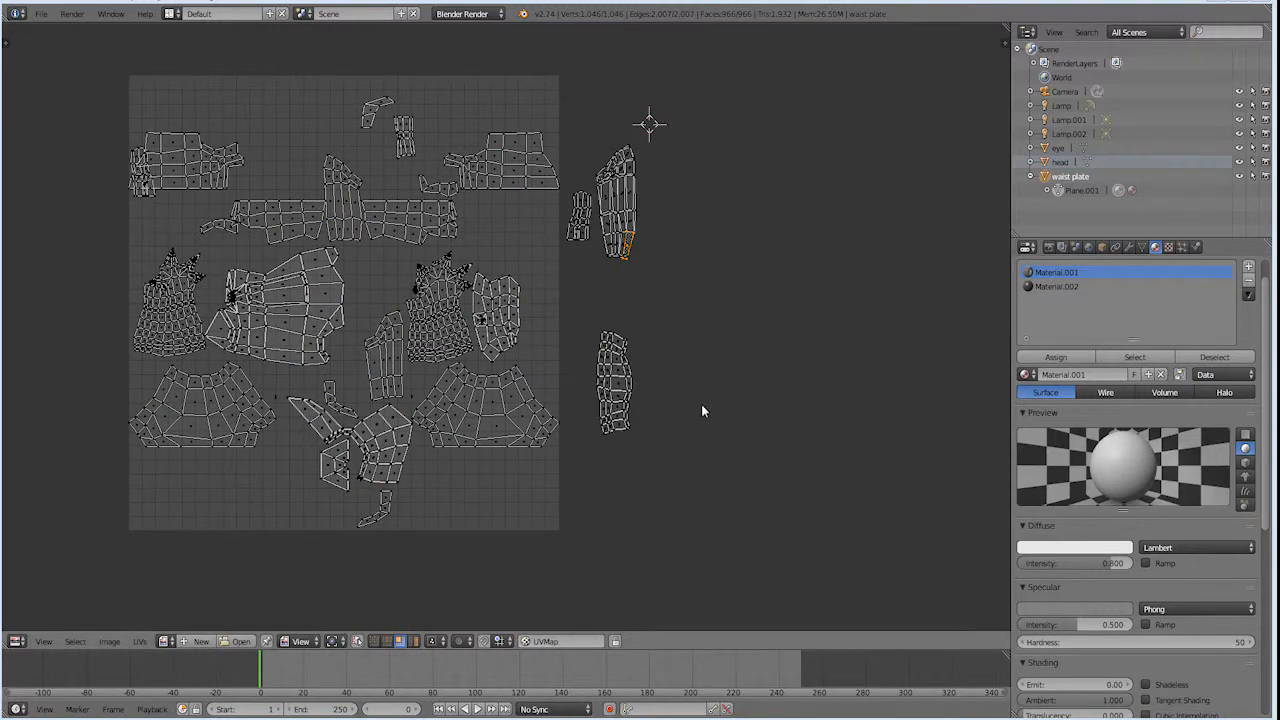
middle_drag(700, 326, 709, 363)
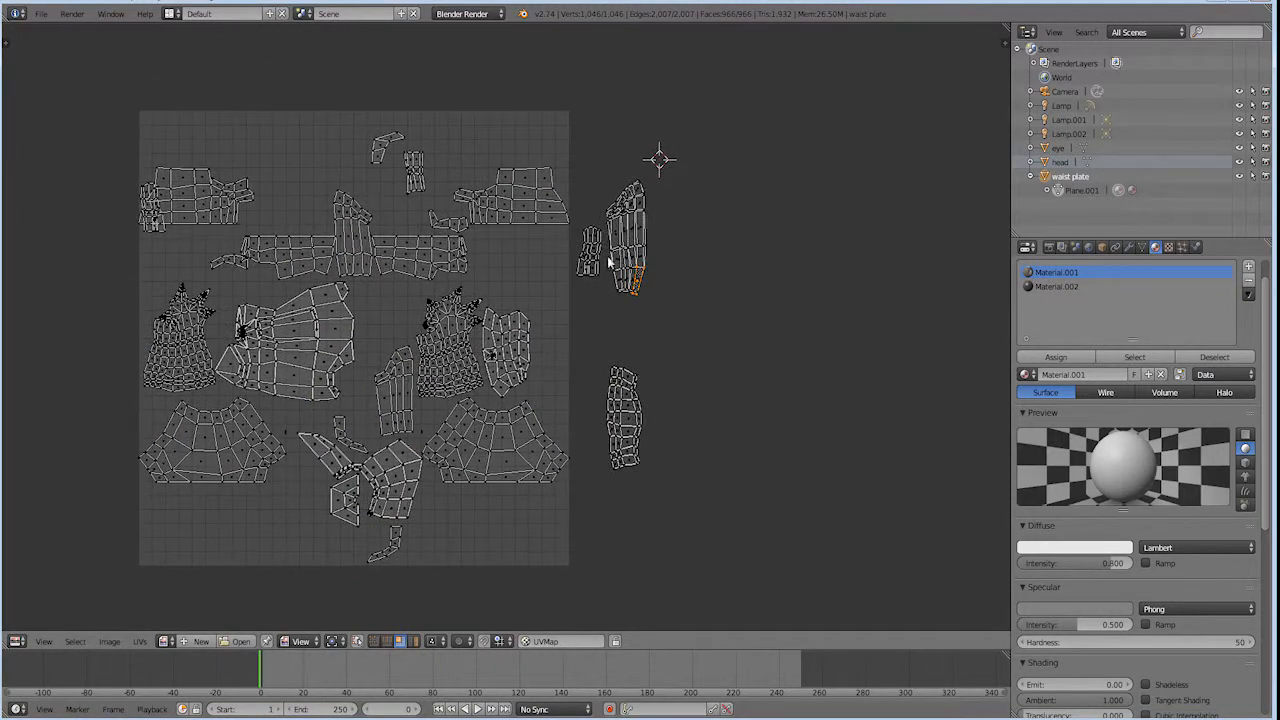
middle_drag(671, 318, 684, 325)
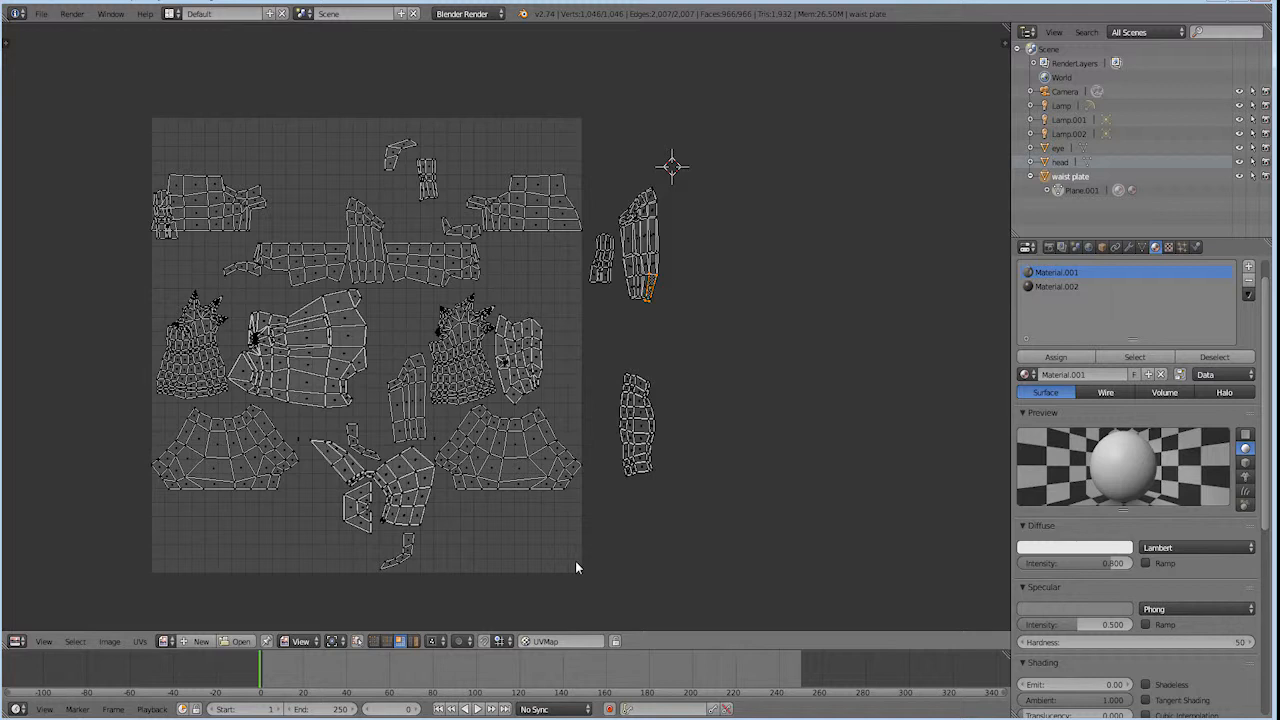
click(137, 641)
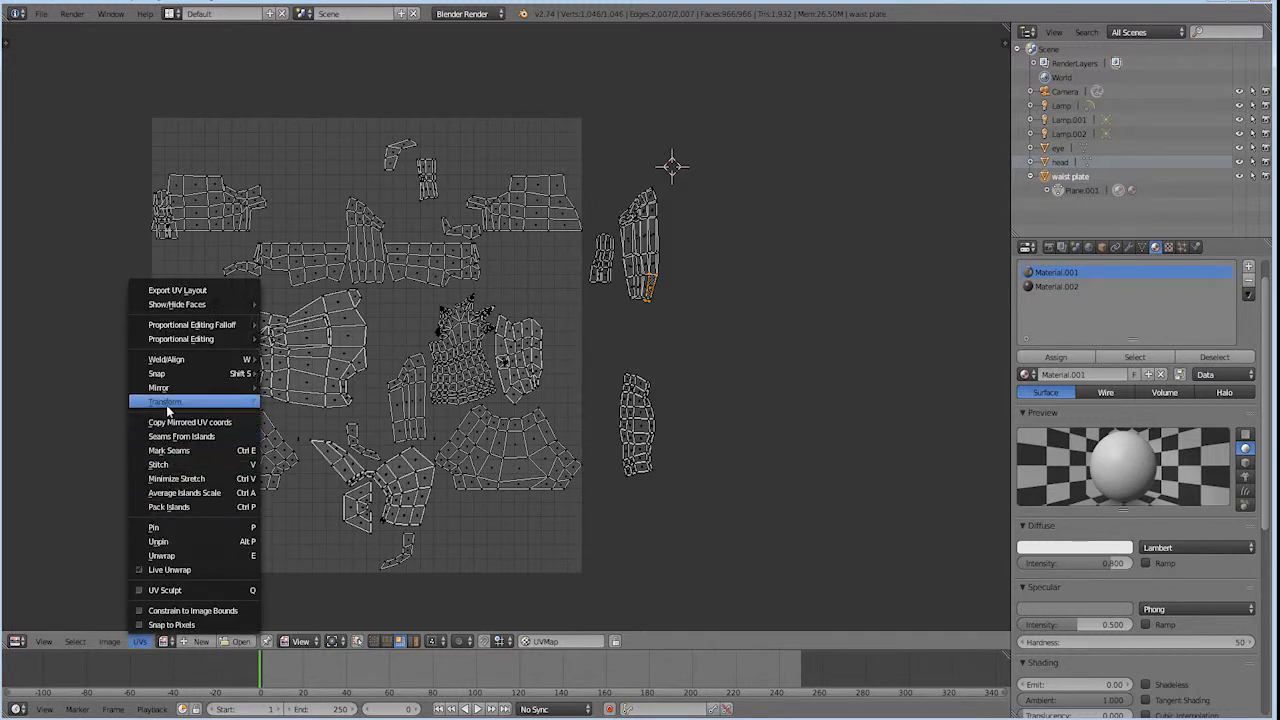
click(190, 508)
click(779, 466)
middle_drag(813, 325, 808, 348)
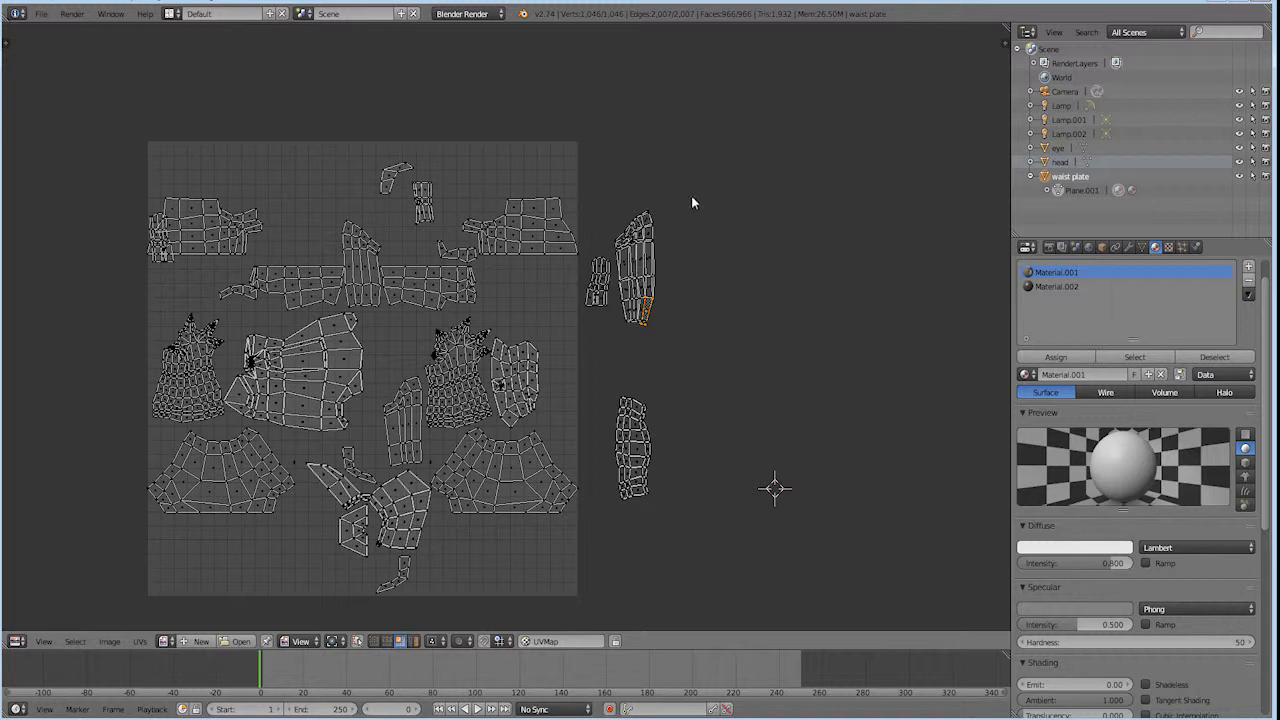
Box-select the tall pointed island outside the UV square and try moving it to test which UVs follow
key(b)
drag(680, 172, 614, 358)
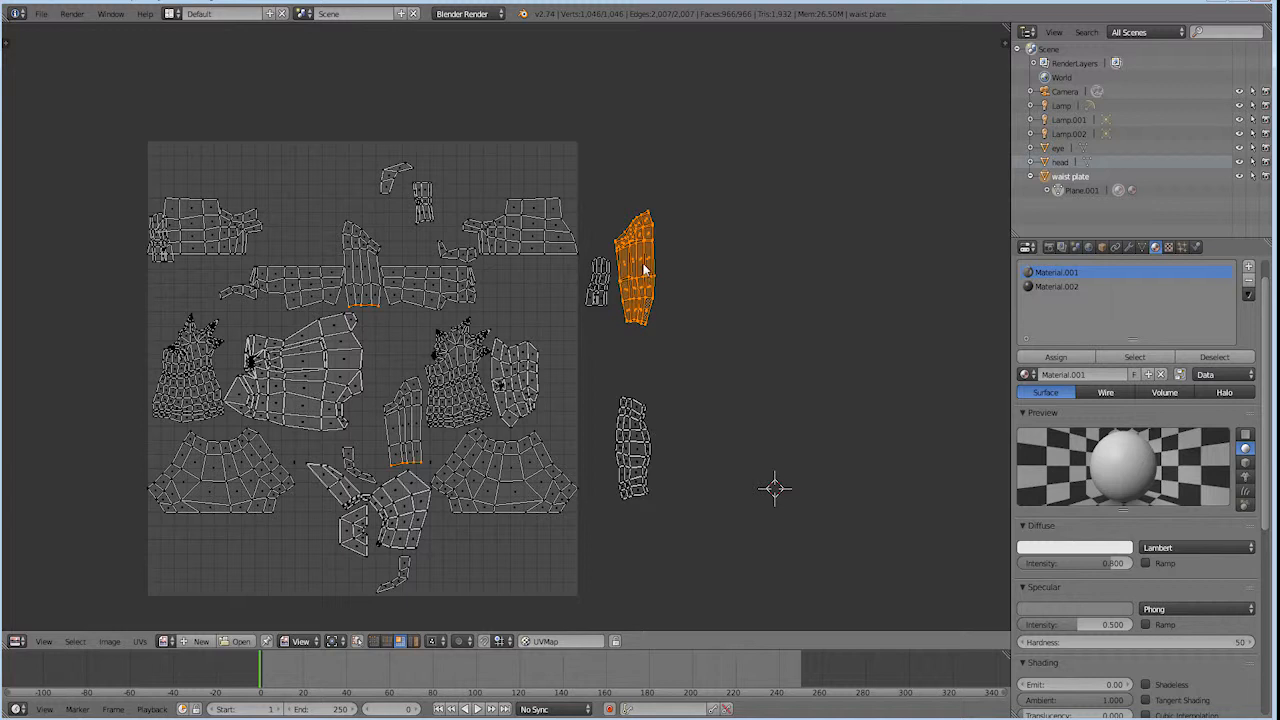
key(g)
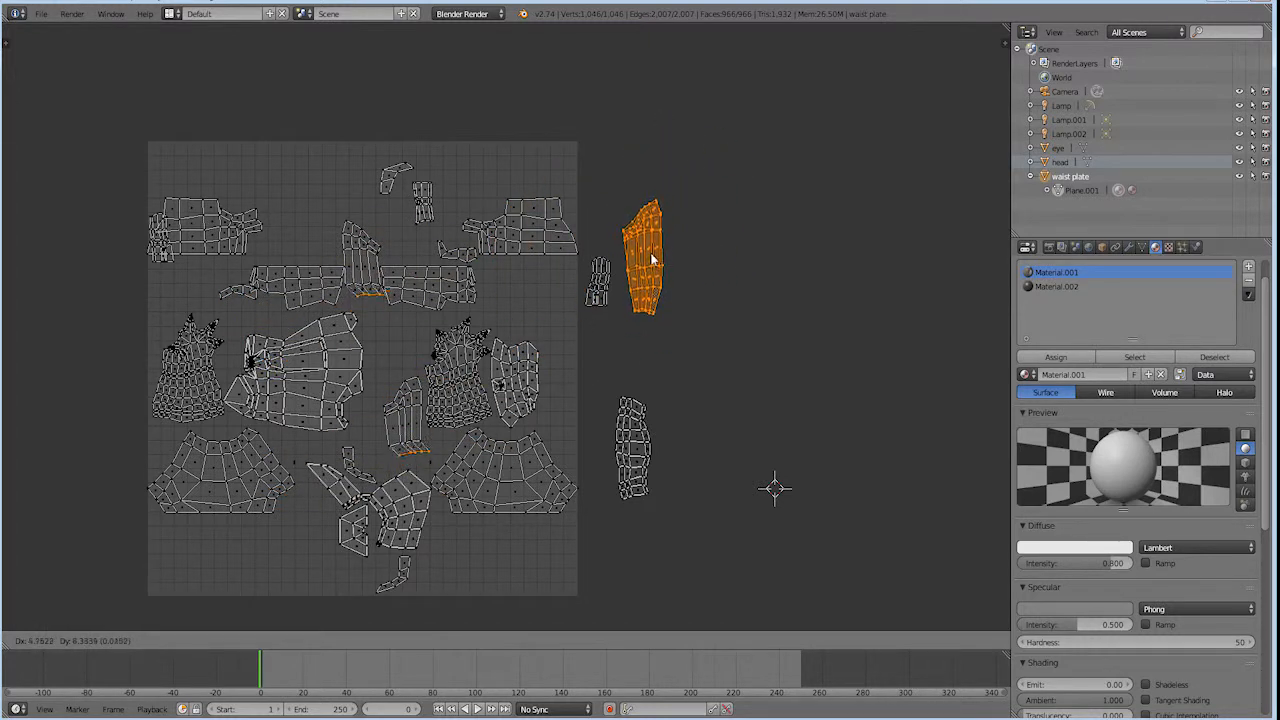
click(645, 270)
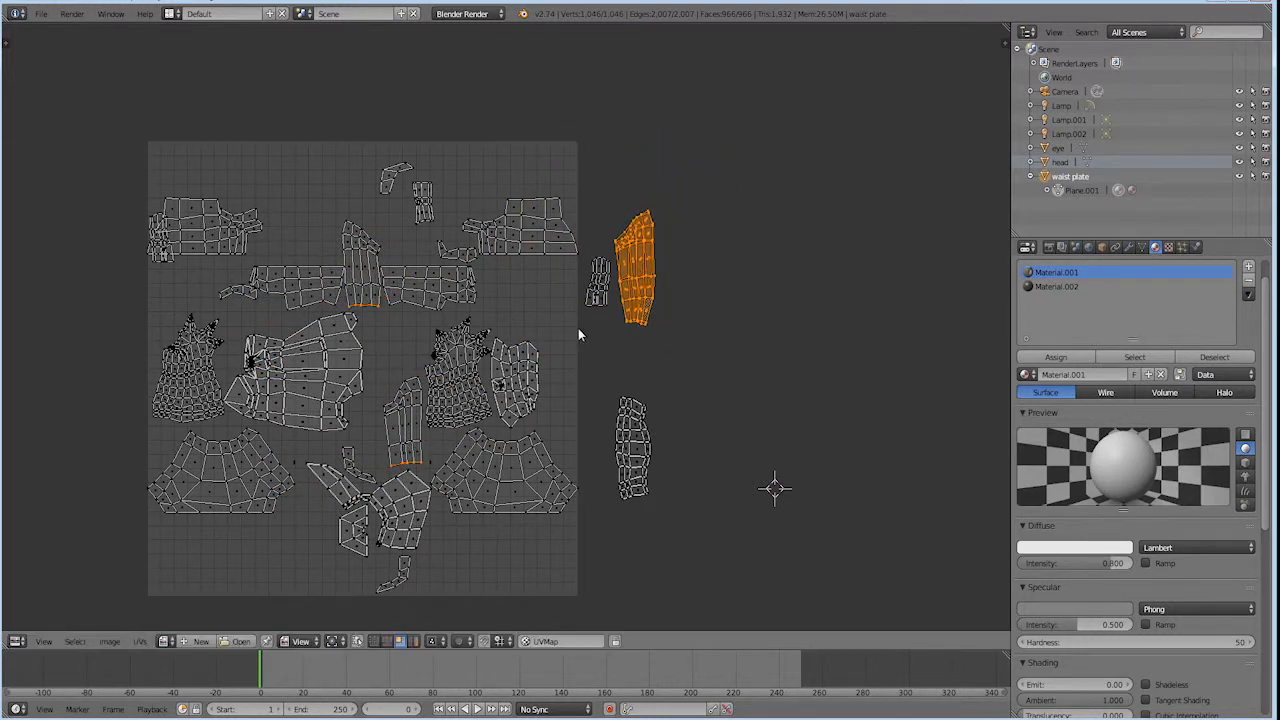
Clear the island selection and switch the UV selection to vertex mode
click(721, 377)
key(a)
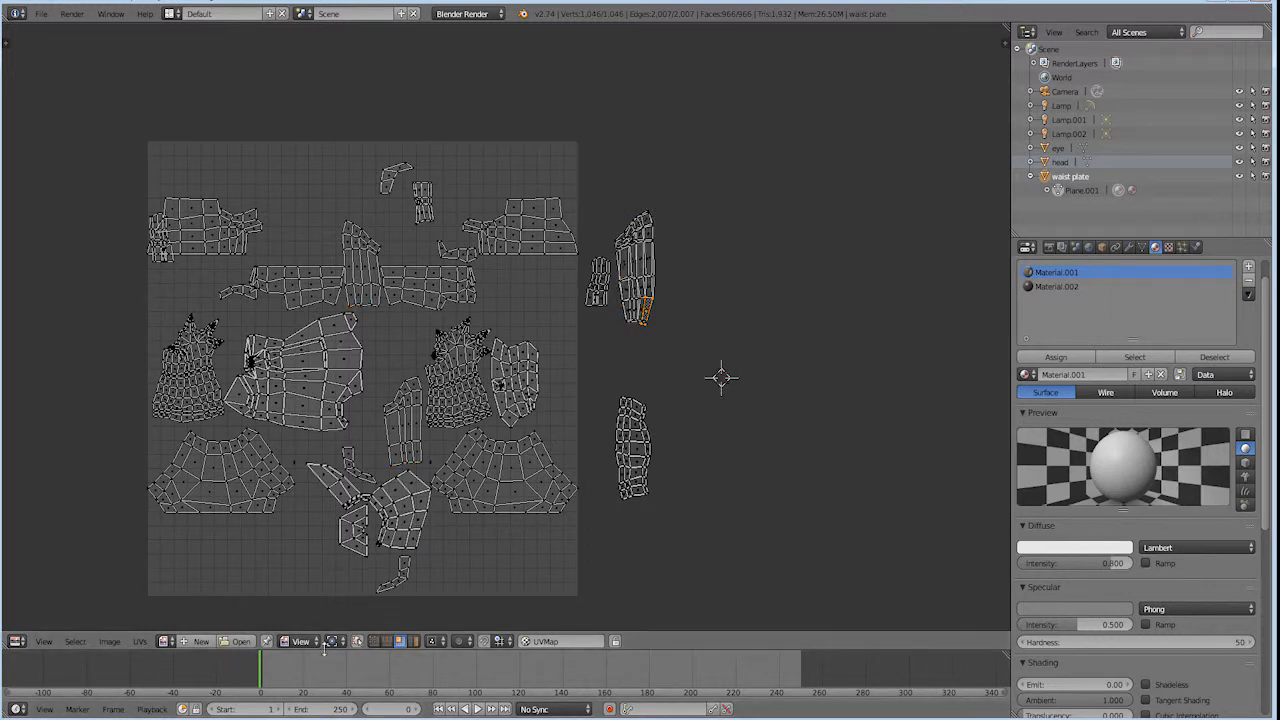
click(372, 641)
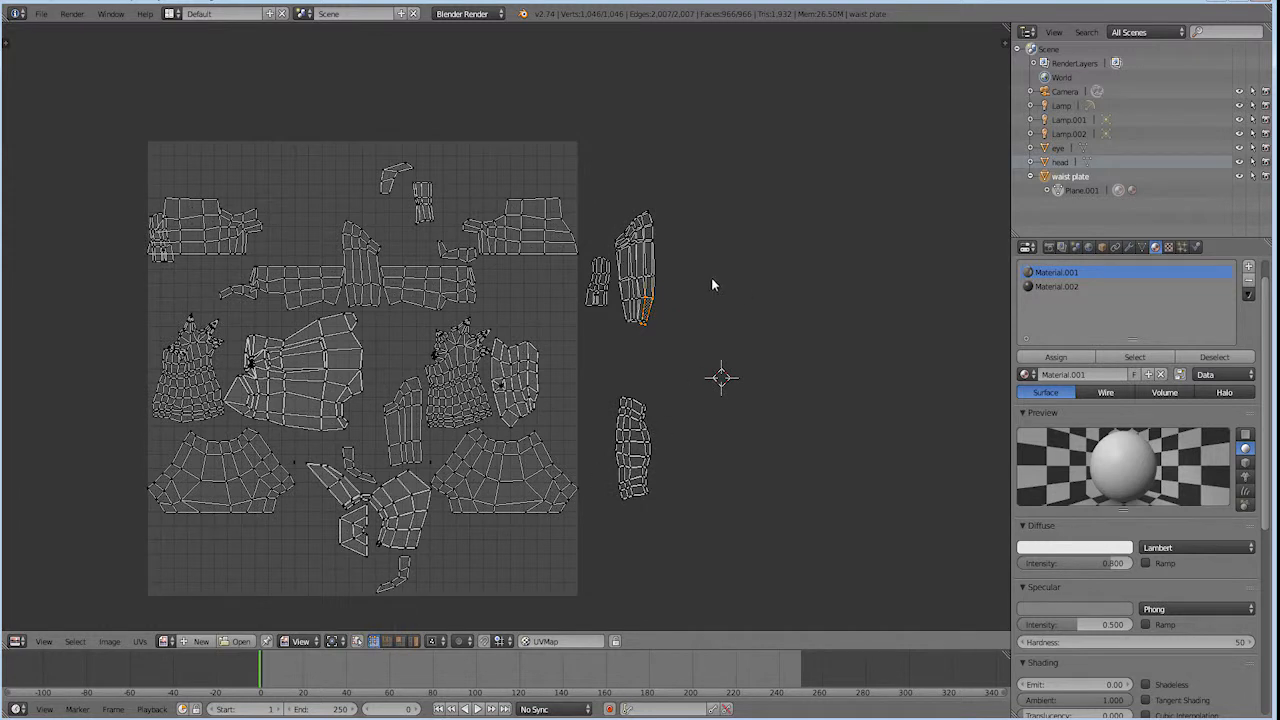
Box-select the tall pointed island outside the UV square and move it into the empty gap along the square's upper edge
key(b)
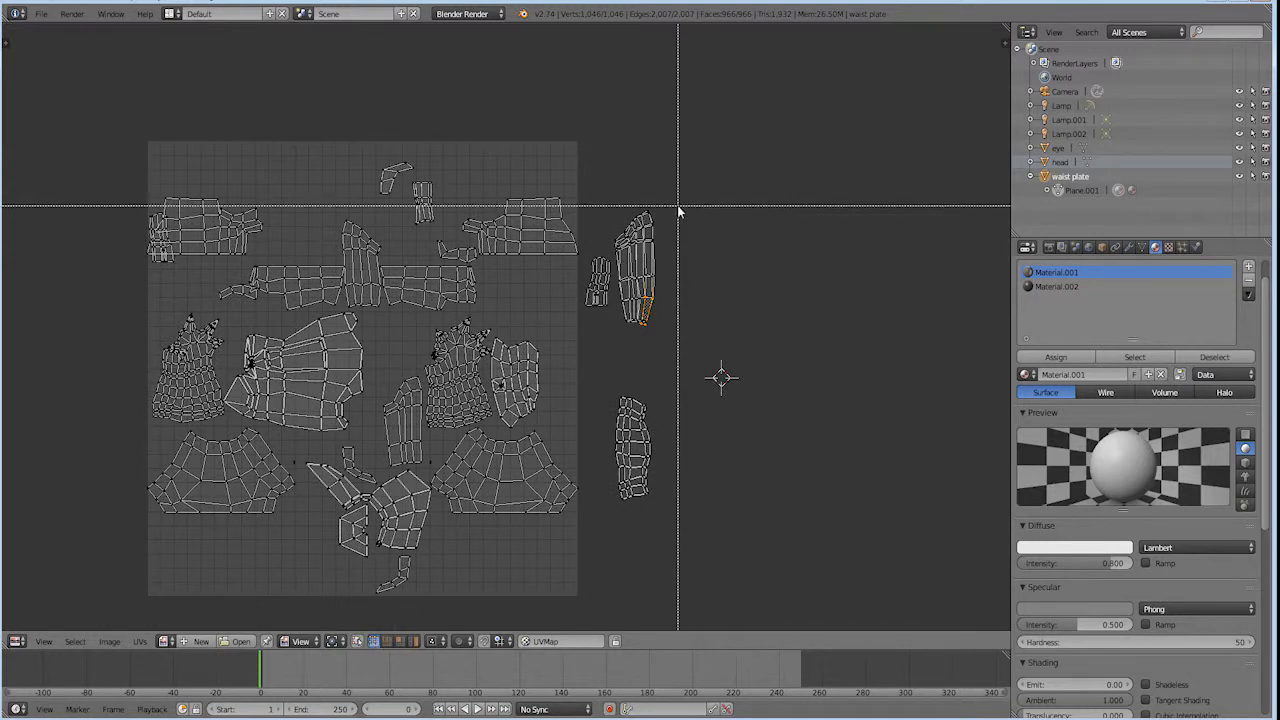
drag(676, 187, 613, 352)
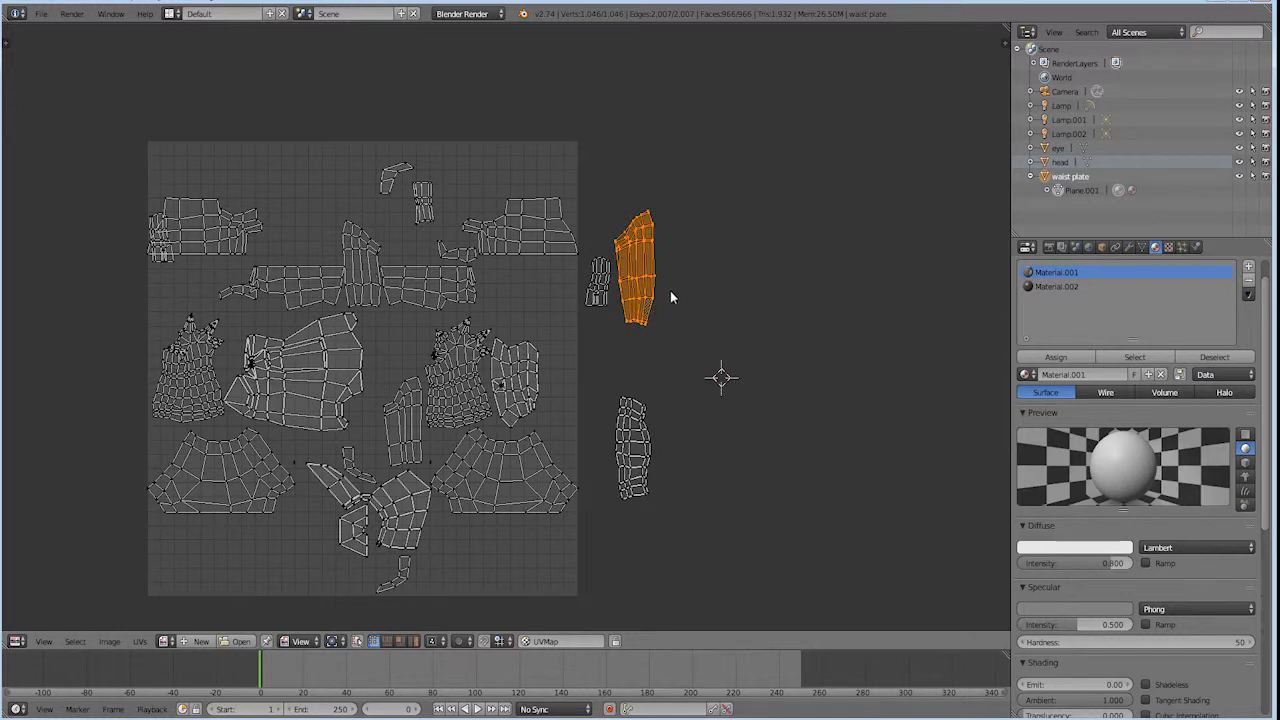
key(g)
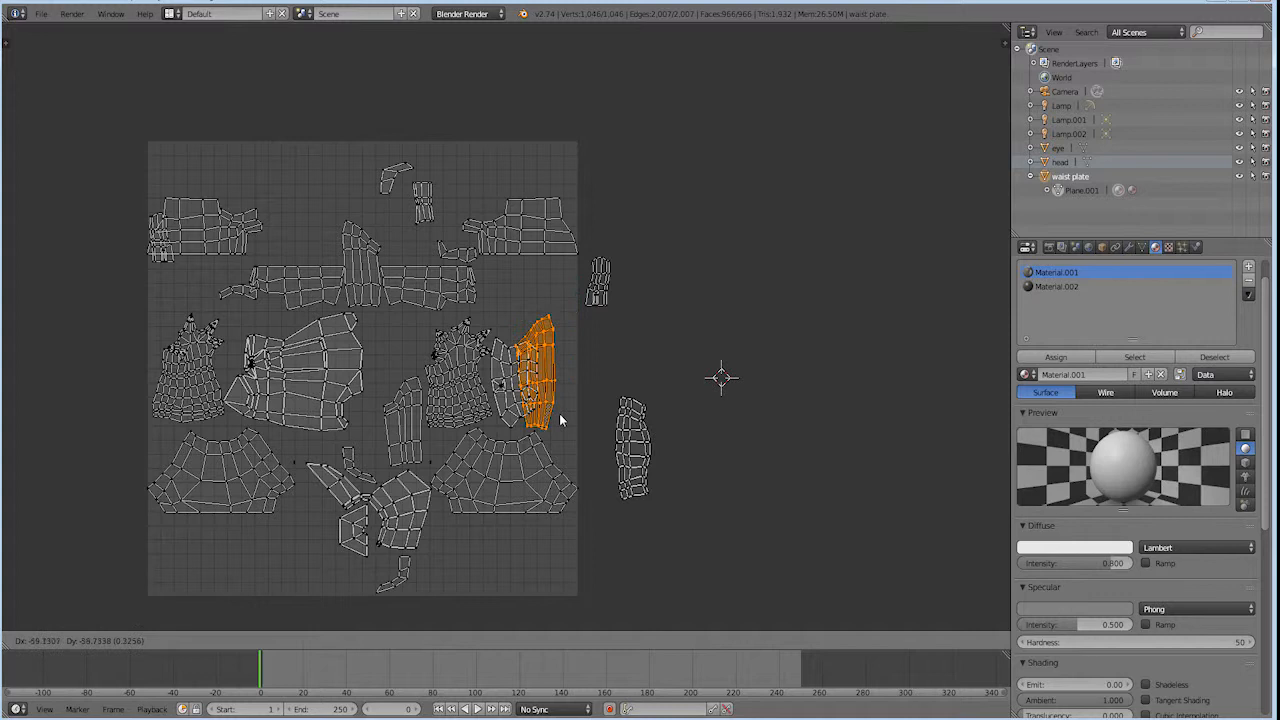
click(333, 246)
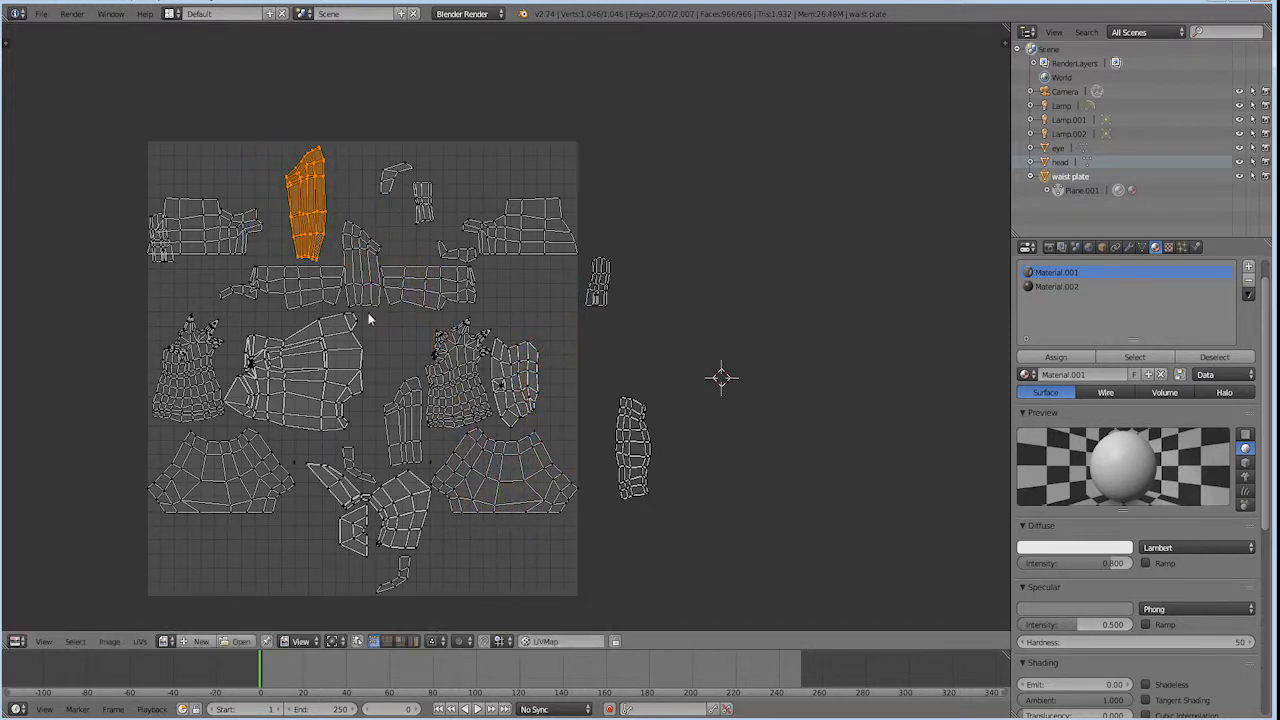
Switch to island selection mode and move the small curved strip island into the UV square's upper-left corner
click(414, 641)
right_click(283, 295)
right_click(234, 293)
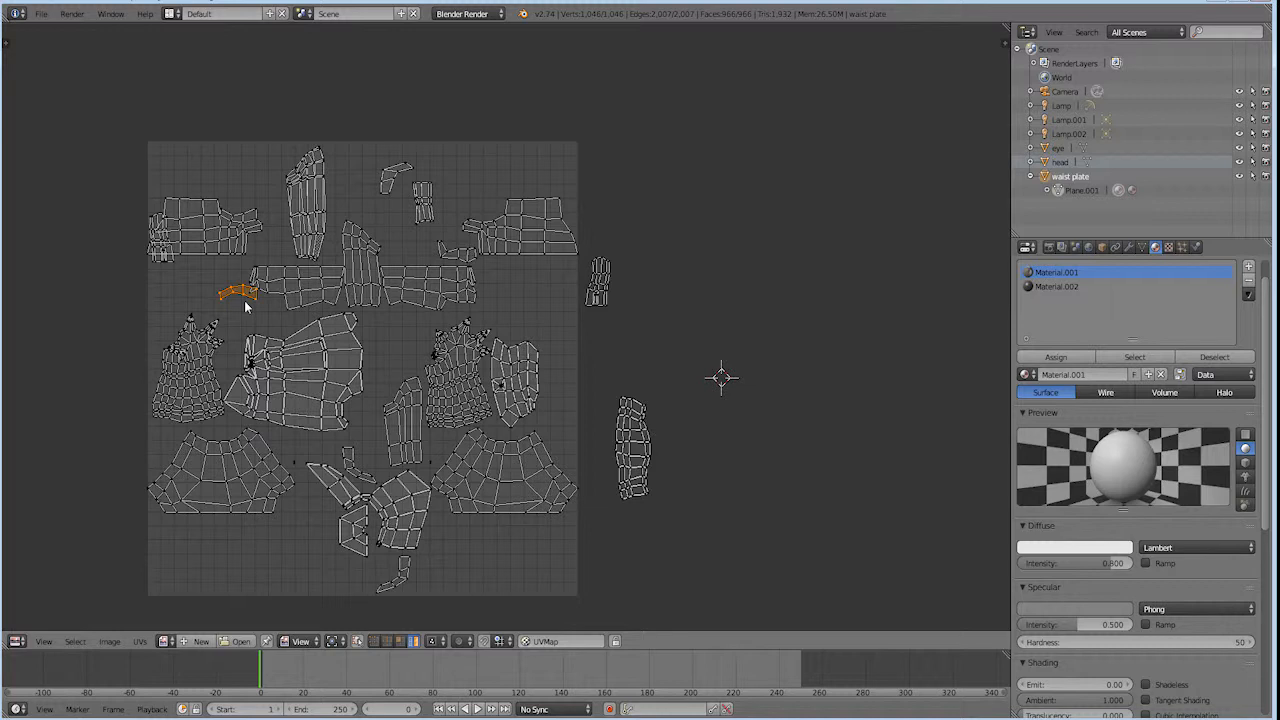
key(b)
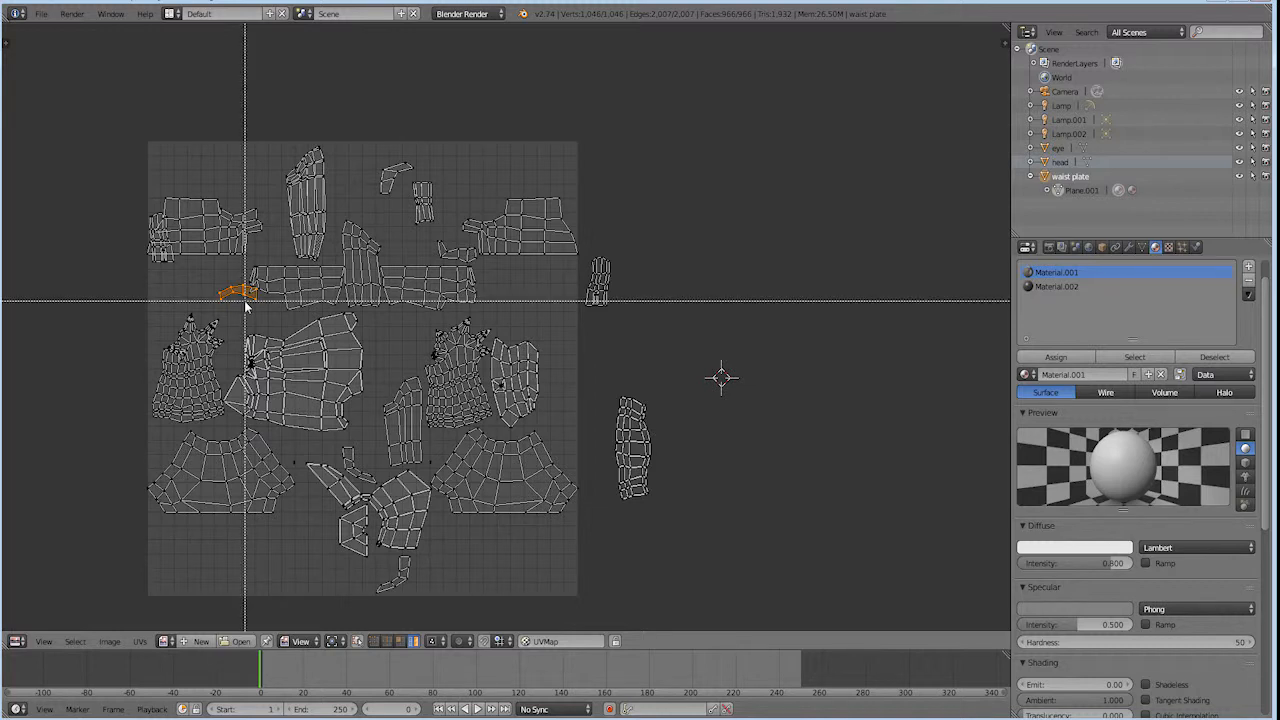
key(Escape)
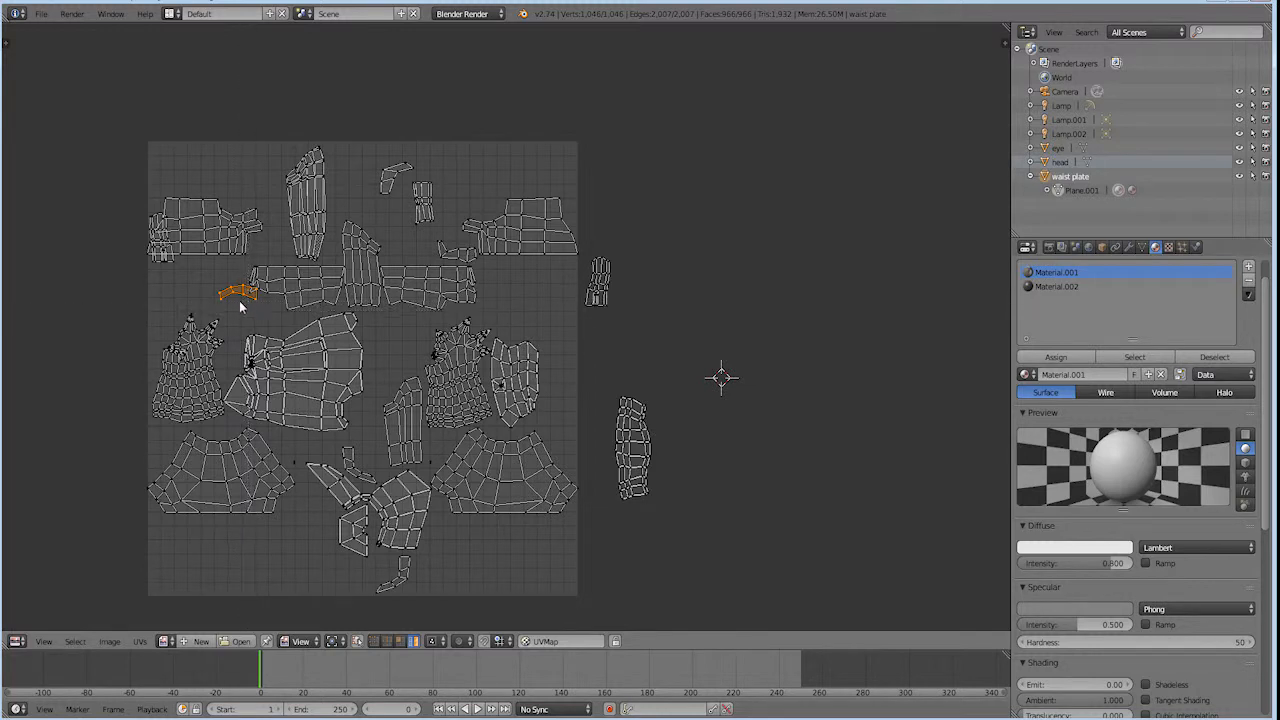
key(g)
click(186, 186)
Export the UV layout as the 1024 x 1024 PNG image Knight.png in the model's folder
click(110, 642)
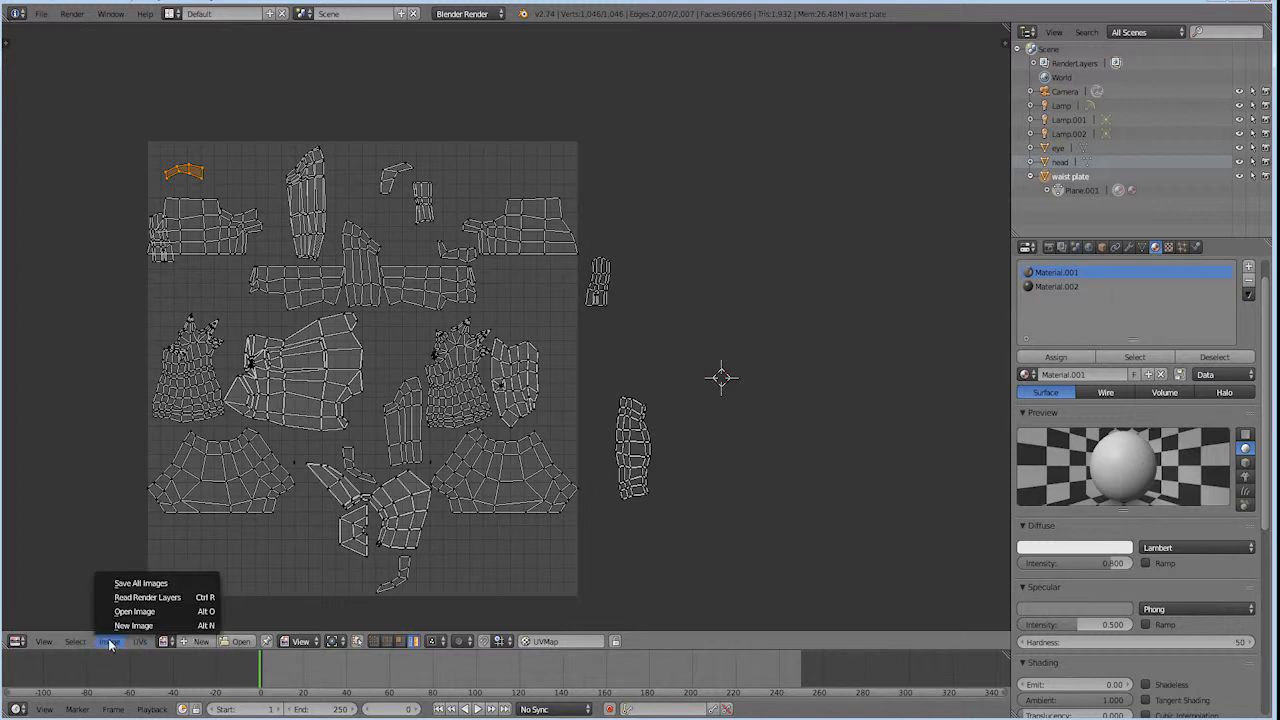
click(139, 642)
click(139, 642)
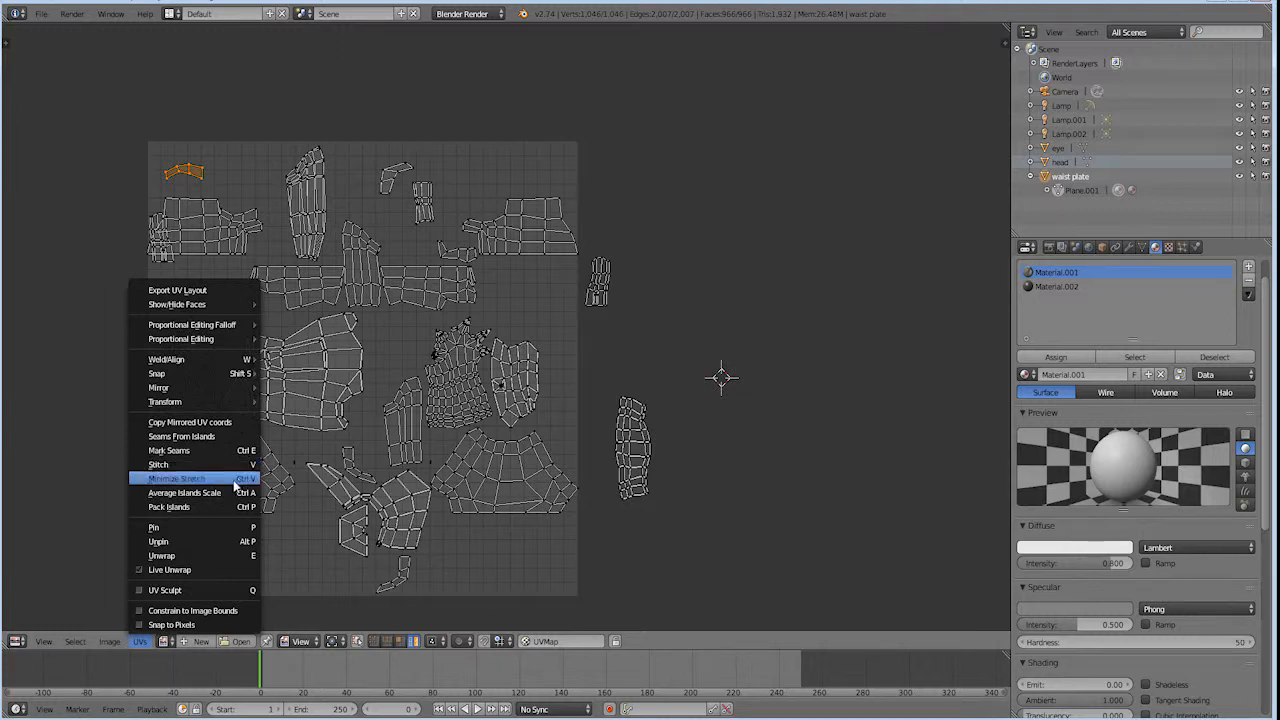
mouse_move(112, 643)
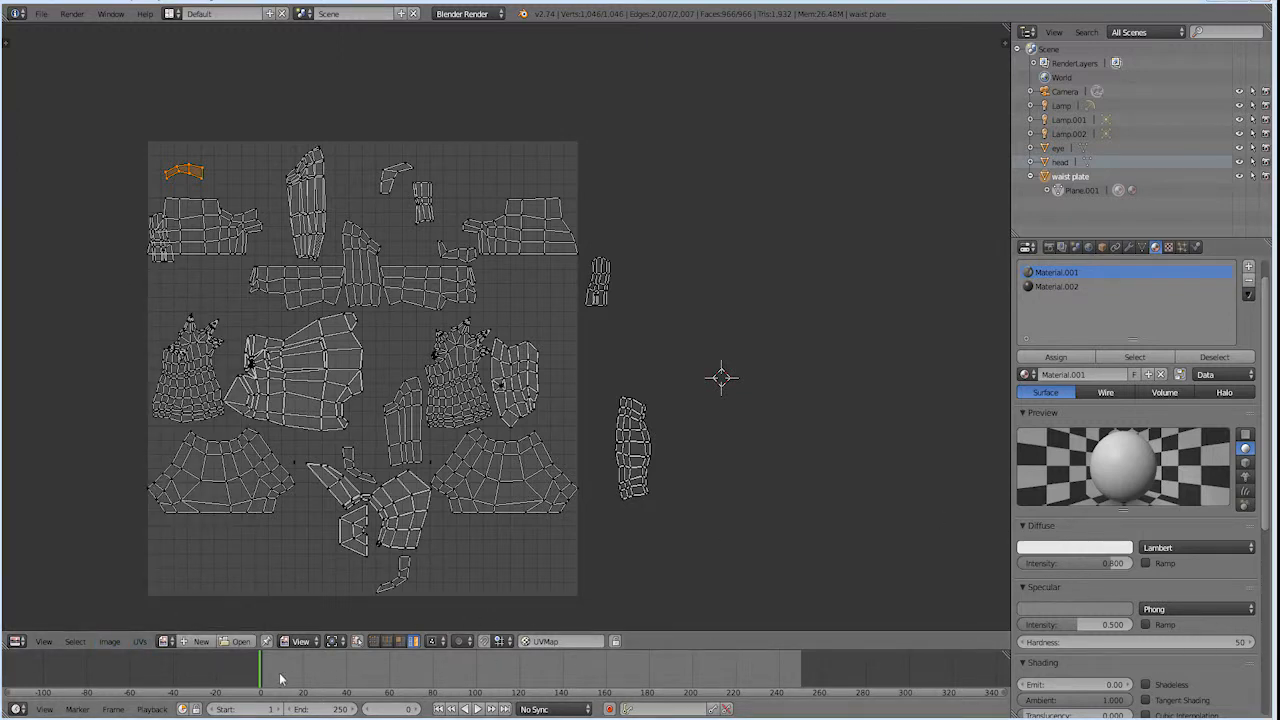
click(141, 643)
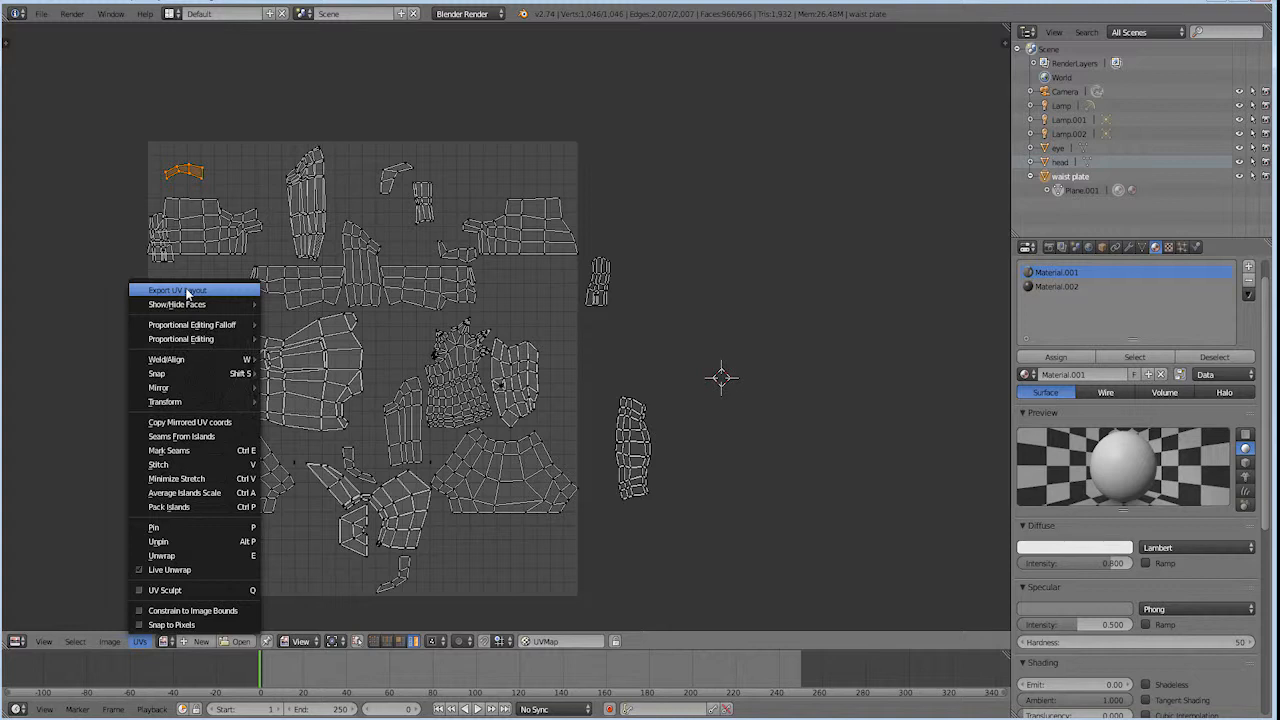
click(186, 290)
click(197, 290)
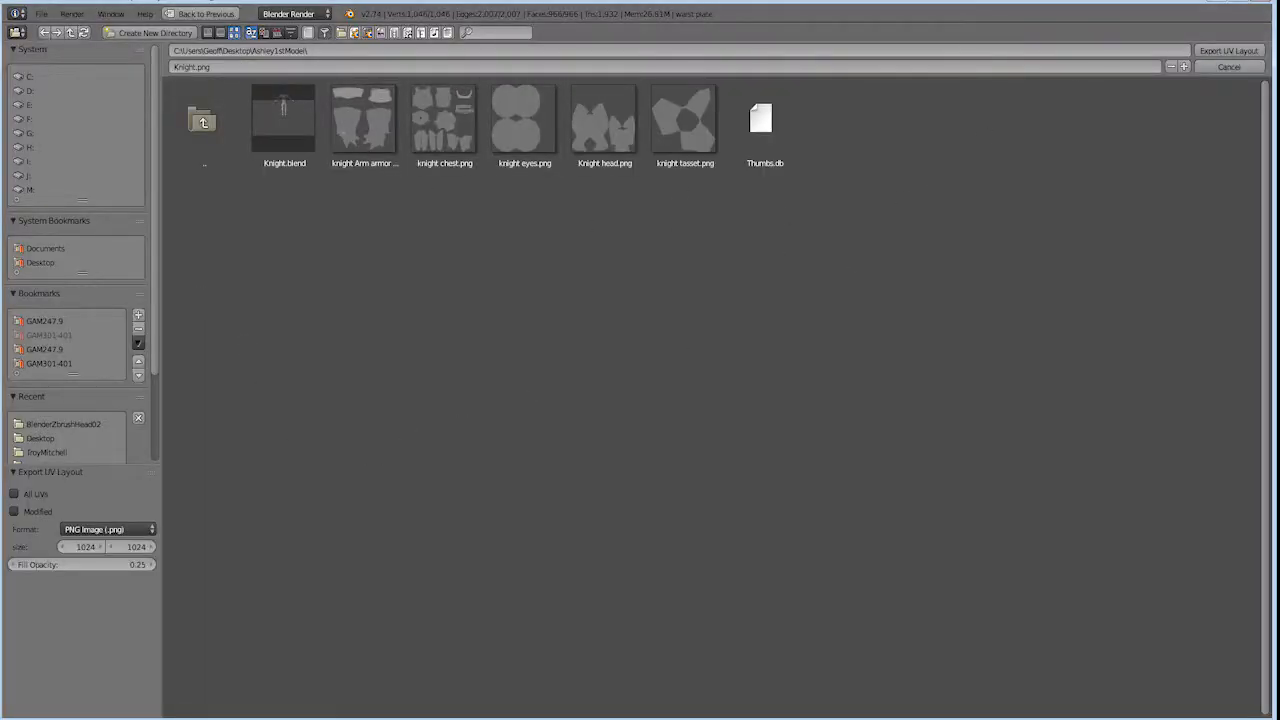
click(1243, 55)
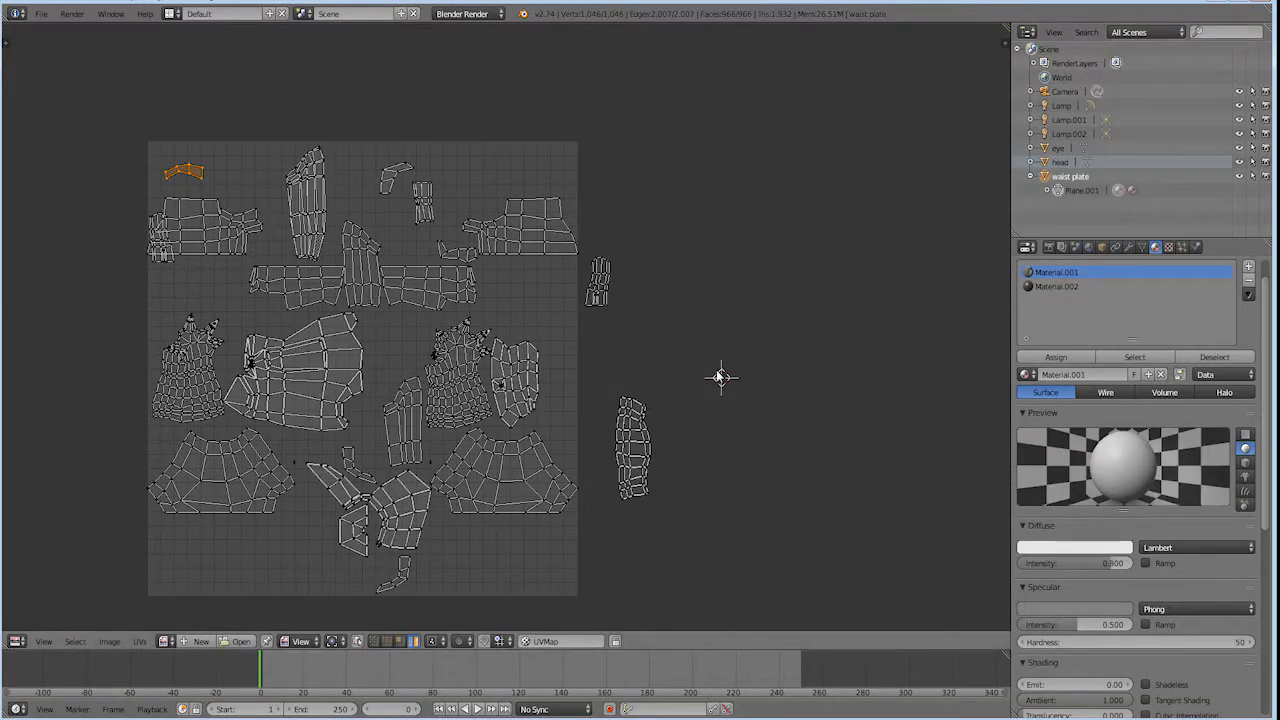